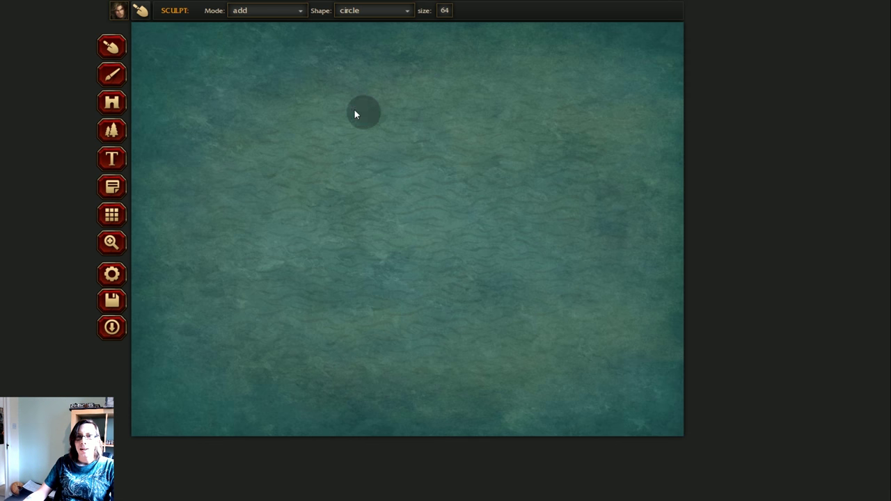
Step: Set the sculpt brush size to 128 and paint land over the entire canvas
left_click(446, 12)
mouse_move(445, 25)
left_mouse_down()
mouse_move(689, 50)
mouse_move(283, 69)
mouse_move(503, 36)
left_mouse_up()
mouse_move(408, 18)
left_mouse_down()
mouse_move(97, 52)
mouse_move(116, 50)
mouse_move(177, 117)
mouse_move(172, 240)
mouse_move(287, 289)
mouse_move(210, 354)
mouse_move(204, 421)
mouse_move(173, 441)
mouse_move(261, 443)
mouse_move(233, 421)
mouse_move(430, 391)
mouse_move(328, 373)
mouse_move(147, 318)
mouse_move(189, 256)
mouse_move(346, 255)
mouse_move(375, 216)
mouse_move(68, 162)
mouse_move(146, 94)
mouse_move(537, 83)
mouse_move(652, 111)
mouse_move(539, 213)
mouse_move(626, 210)
mouse_move(659, 342)
left_mouse_up()
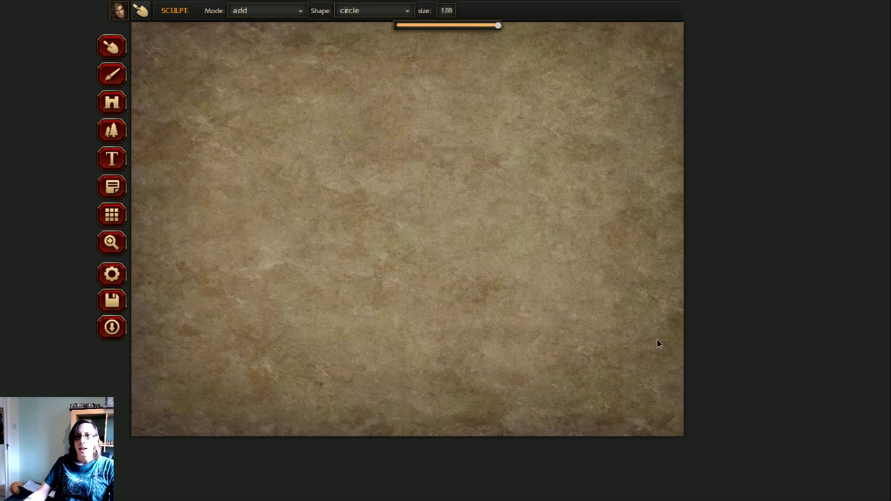
Step: Switch sculpting to subtract at size 101 and carve sea down the left edge with a round bay
left_click(262, 10)
left_click(271, 42)
left_click(446, 10)
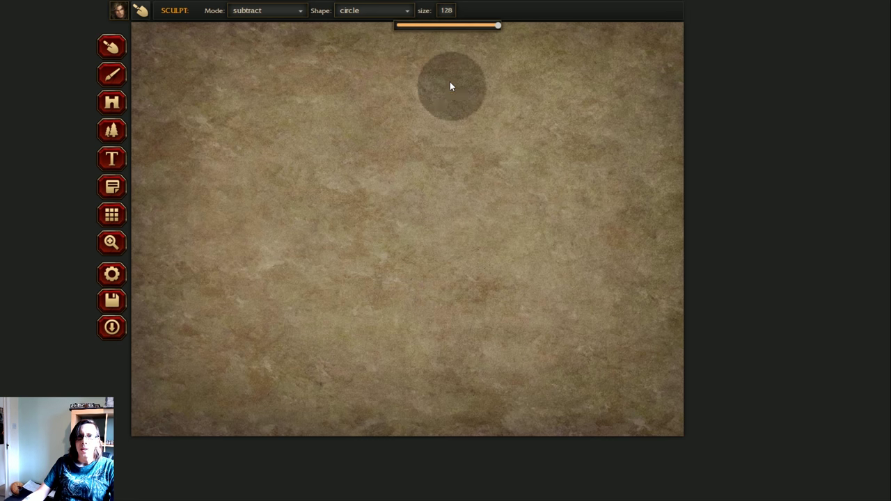
mouse_move(499, 27)
left_mouse_down()
mouse_move(466, 29)
mouse_move(476, 26)
left_mouse_up()
mouse_move(197, 35)
left_mouse_down()
mouse_move(167, 32)
mouse_move(195, 62)
mouse_move(179, 91)
mouse_move(164, 93)
mouse_move(156, 80)
mouse_move(143, 223)
mouse_move(159, 308)
mouse_move(155, 470)
left_mouse_up()
mouse_move(185, 417)
left_mouse_down()
mouse_move(173, 249)
mouse_move(194, 236)
mouse_move(237, 237)
mouse_move(219, 208)
mouse_move(195, 197)
mouse_move(196, 224)
mouse_move(193, 171)
mouse_move(180, 151)
mouse_move(195, 134)
left_mouse_up()
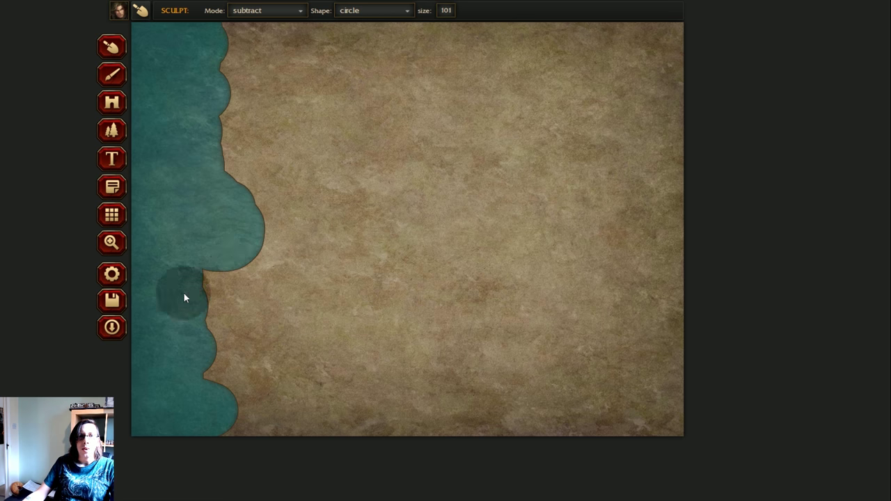
Step: At size 43, carve a northern water bulge, push the coast east, and cut a two-lobed bay
left_click_drag(477, 26, 427, 30)
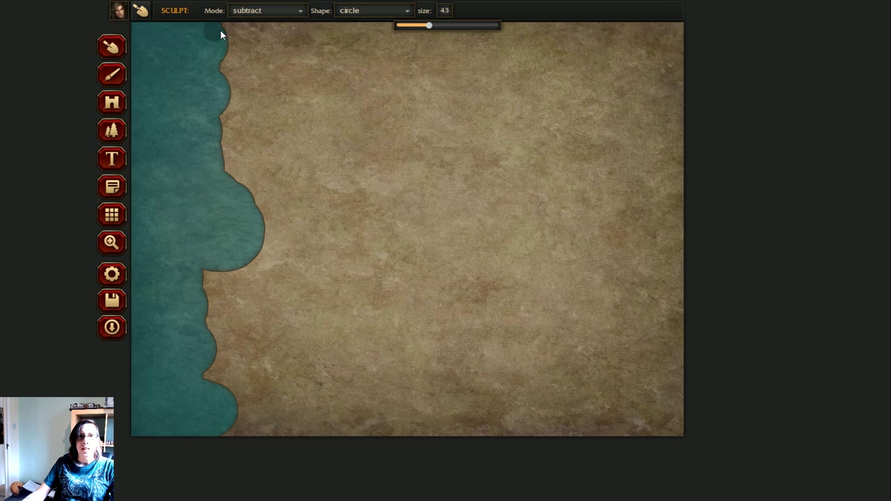
mouse_move(233, 38)
left_mouse_down()
mouse_move(226, 27)
mouse_move(281, 39)
mouse_move(260, 42)
left_mouse_up()
left_click_drag(216, 103, 225, 143)
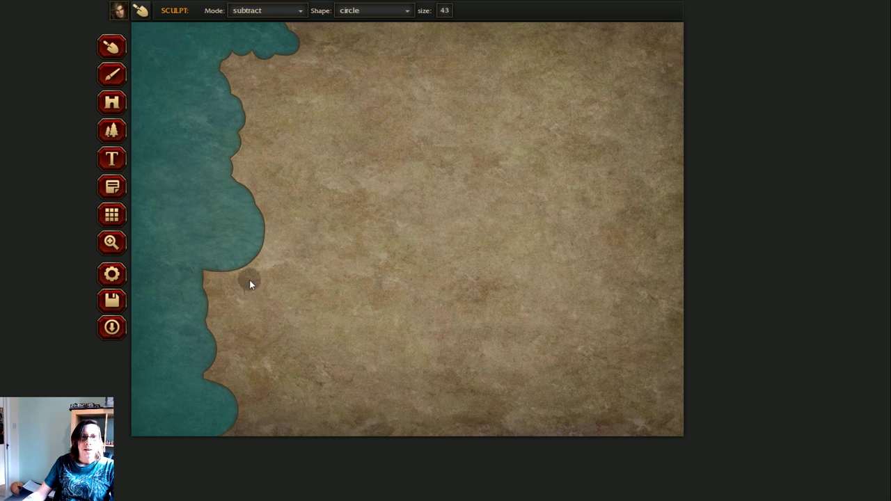
mouse_move(250, 285)
left_mouse_down()
mouse_move(222, 281)
mouse_move(225, 290)
mouse_move(254, 270)
mouse_move(255, 296)
mouse_move(269, 294)
mouse_move(298, 314)
left_mouse_up()
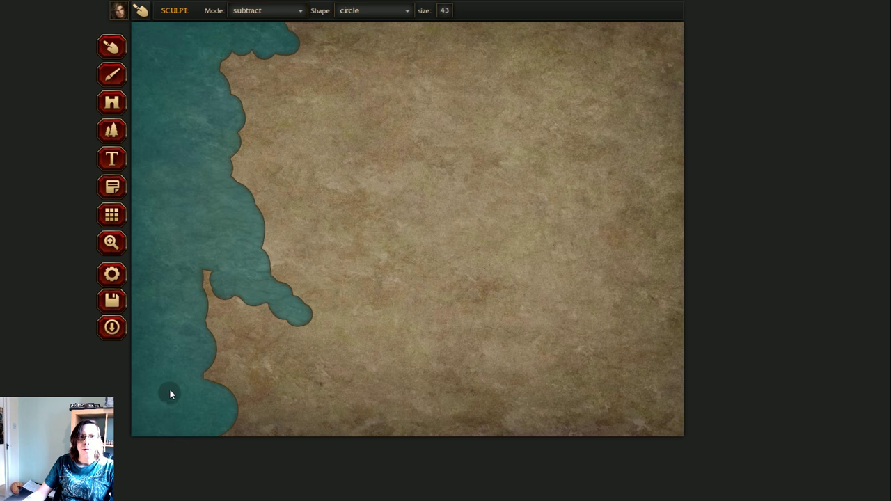
Step: At size 22, carve a small shore bulge and a narrow northern inlet extending eastward
left_click(443, 11)
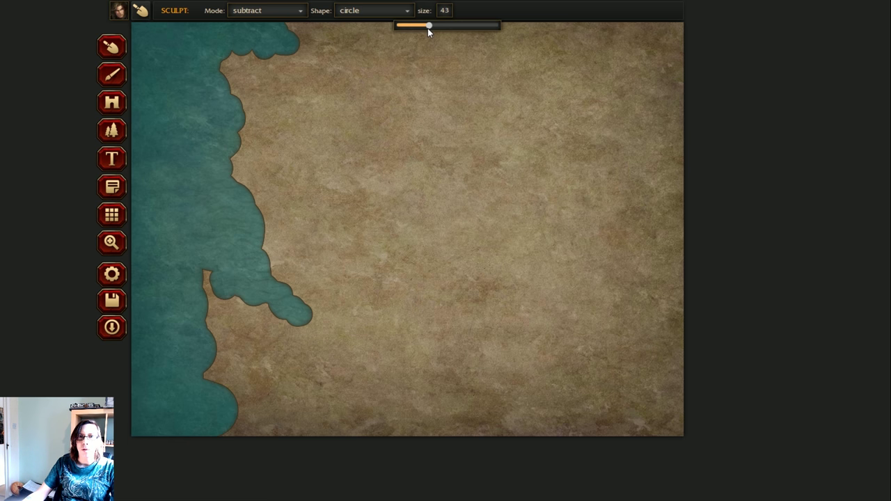
left_click_drag(428, 29, 412, 34)
left_click_drag(242, 131, 242, 148)
left_click(251, 125)
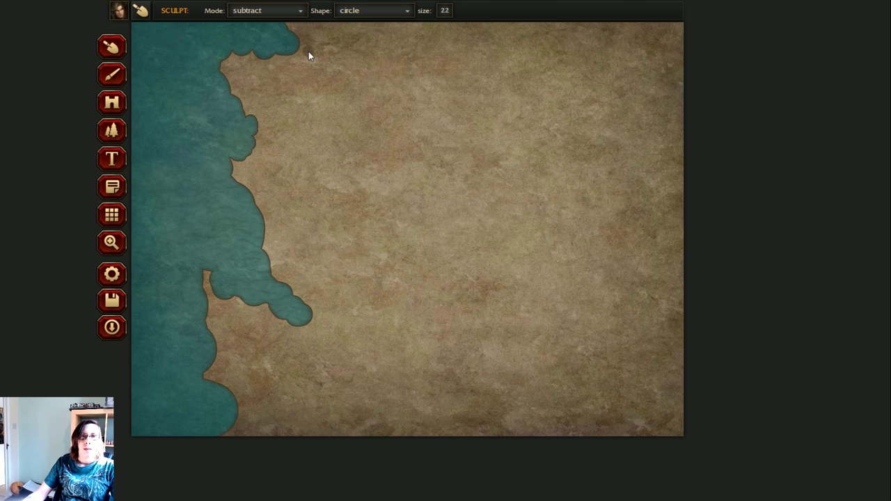
left_click_drag(312, 66, 331, 75)
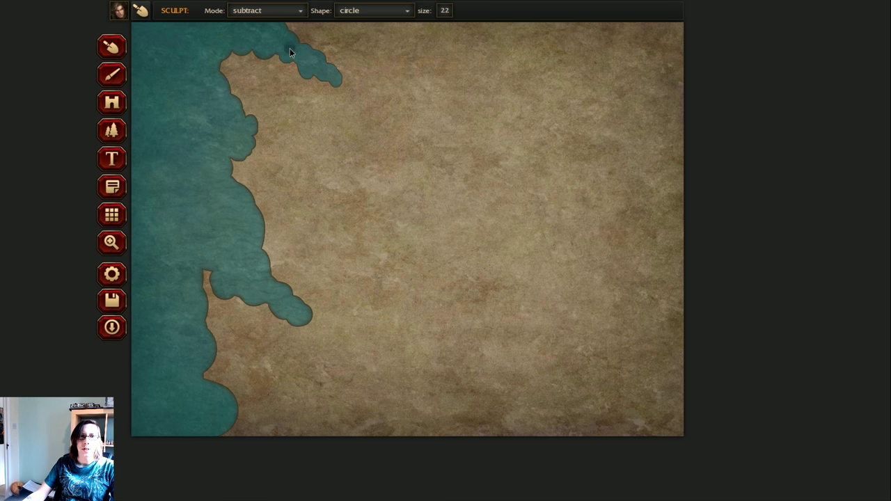
left_click_drag(288, 48, 349, 86)
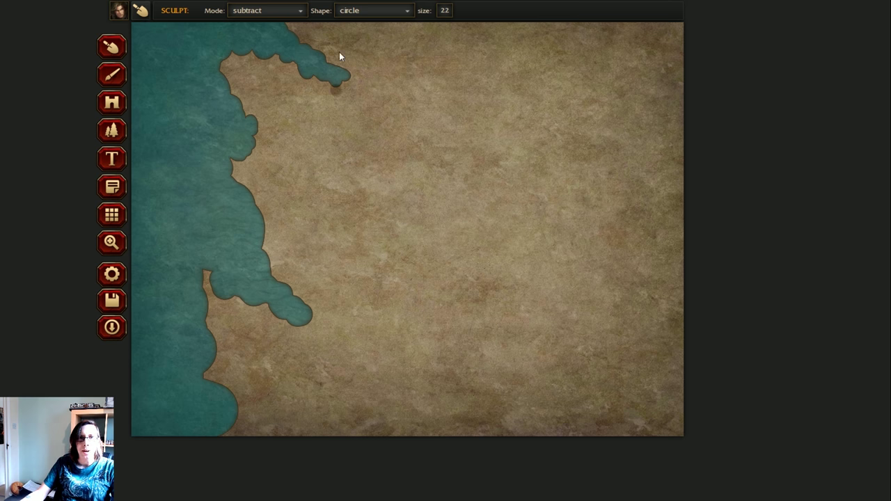
Step: Switch to add mode to refill bottom-left and top-left water with land, then set size 3
left_click(446, 10)
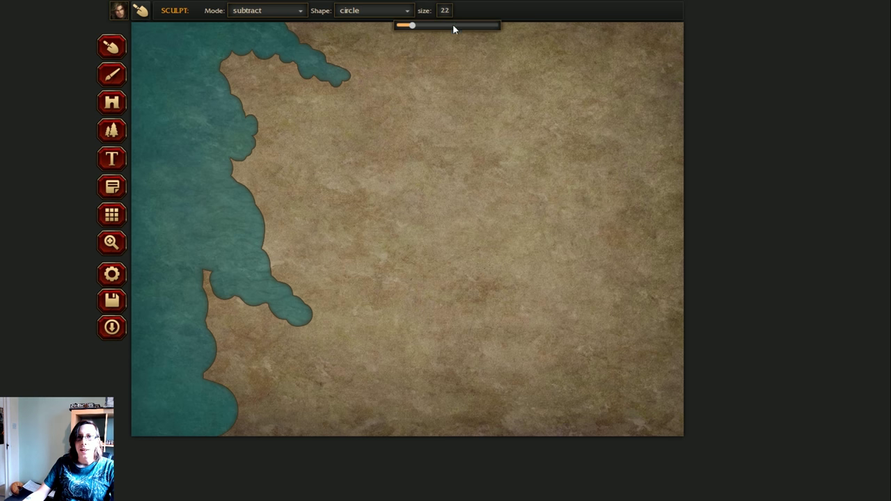
left_click(291, 14)
left_click(249, 28)
mouse_move(215, 392)
left_mouse_down()
mouse_move(177, 422)
mouse_move(189, 423)
mouse_move(151, 433)
mouse_move(209, 445)
mouse_move(241, 421)
mouse_move(267, 421)
mouse_move(259, 405)
mouse_move(223, 397)
mouse_move(209, 383)
mouse_move(207, 406)
left_mouse_up()
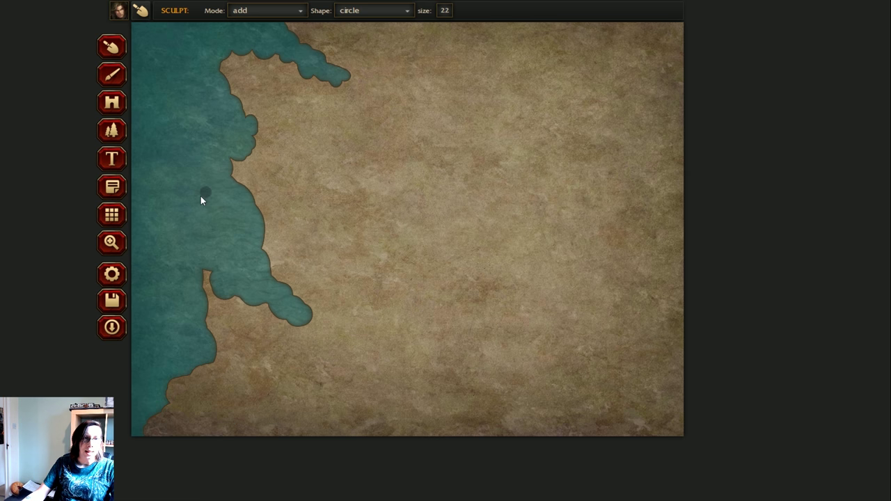
mouse_move(222, 85)
left_mouse_down()
mouse_move(169, 74)
mouse_move(174, 67)
mouse_move(246, 97)
mouse_move(228, 103)
mouse_move(187, 86)
mouse_move(179, 96)
mouse_move(160, 85)
mouse_move(197, 75)
mouse_move(241, 80)
mouse_move(184, 74)
mouse_move(243, 96)
left_mouse_up()
left_click(444, 11)
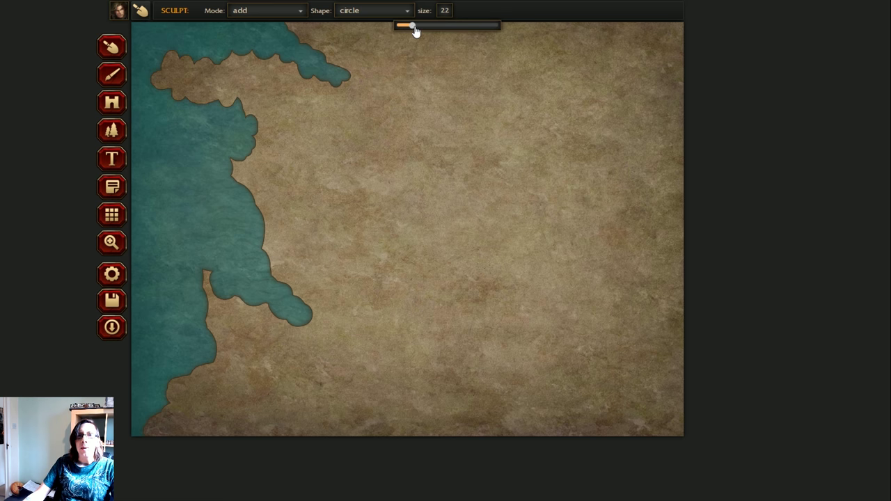
left_click_drag(407, 26, 396, 26)
Step: In subtract mode, cut a thin channel from the northern inlet and scatter tiny islets along the coast
left_click(294, 12)
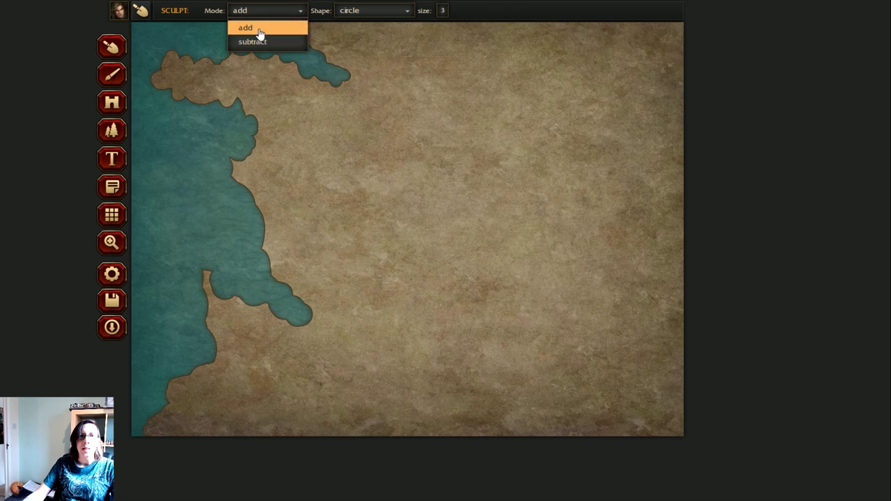
left_click(269, 41)
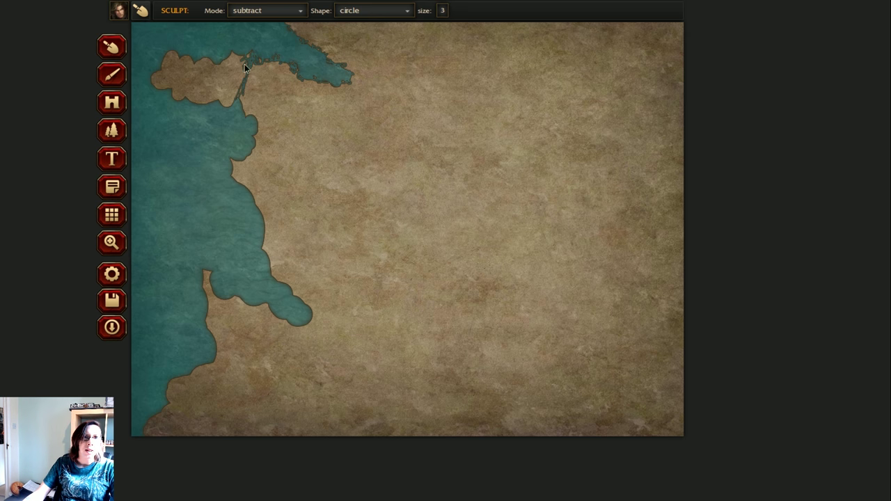
left_click_drag(247, 64, 235, 114)
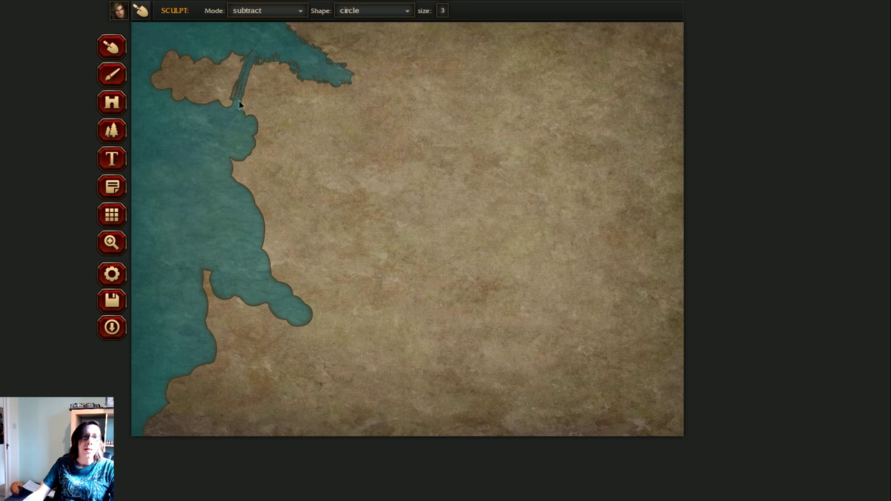
left_click_drag(244, 66, 250, 74)
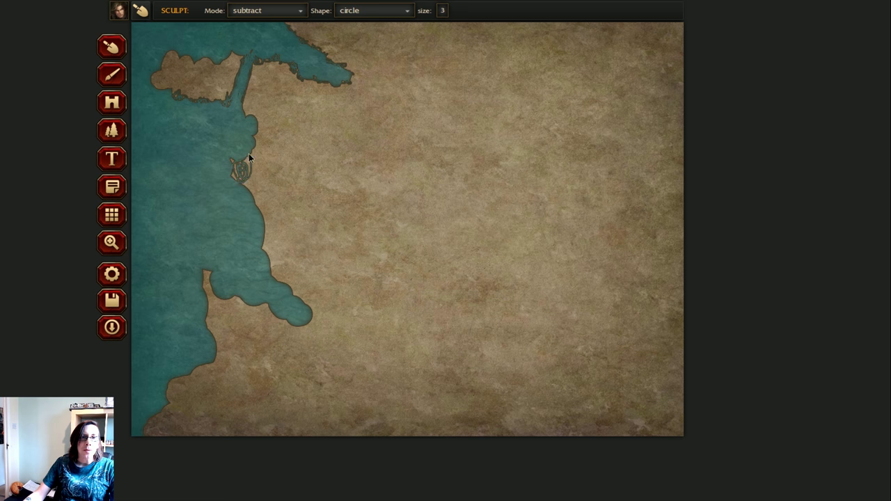
mouse_move(257, 193)
left_mouse_down()
mouse_move(266, 179)
mouse_move(257, 186)
mouse_move(259, 153)
mouse_move(254, 173)
mouse_move(244, 174)
left_mouse_up()
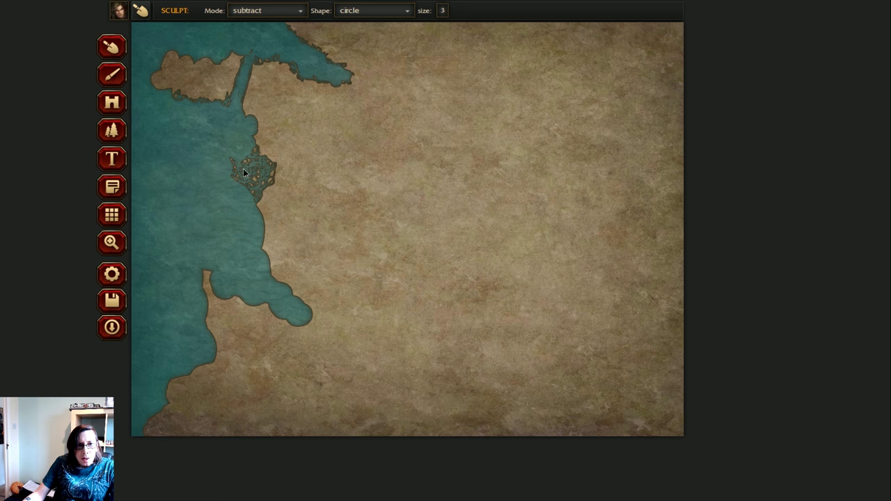
mouse_move(249, 170)
left_mouse_down()
mouse_move(234, 174)
mouse_move(255, 178)
left_mouse_up()
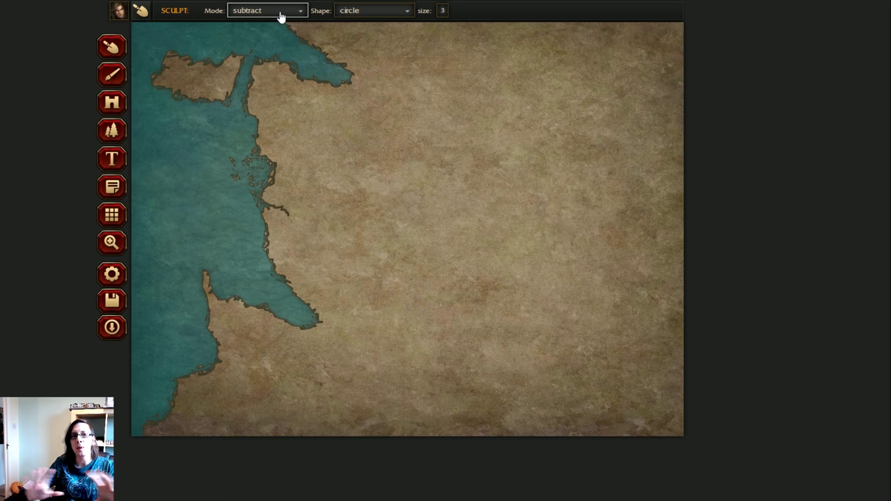
Step: Switch to texture painting with the PARCHMENT-2 texture at brush size 128
left_click(113, 79)
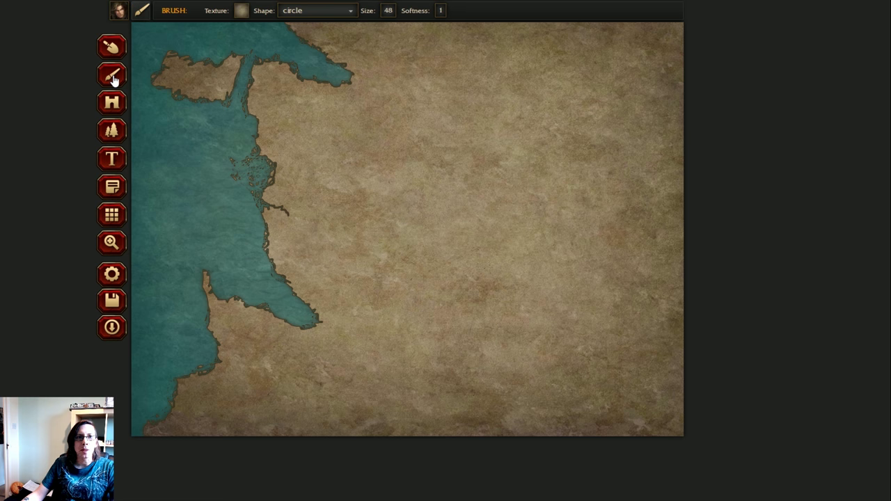
left_click(242, 12)
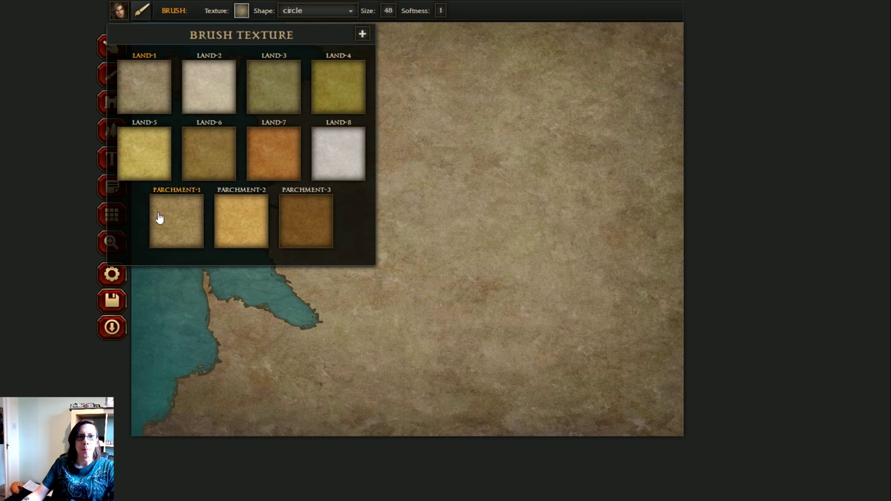
left_click(237, 225)
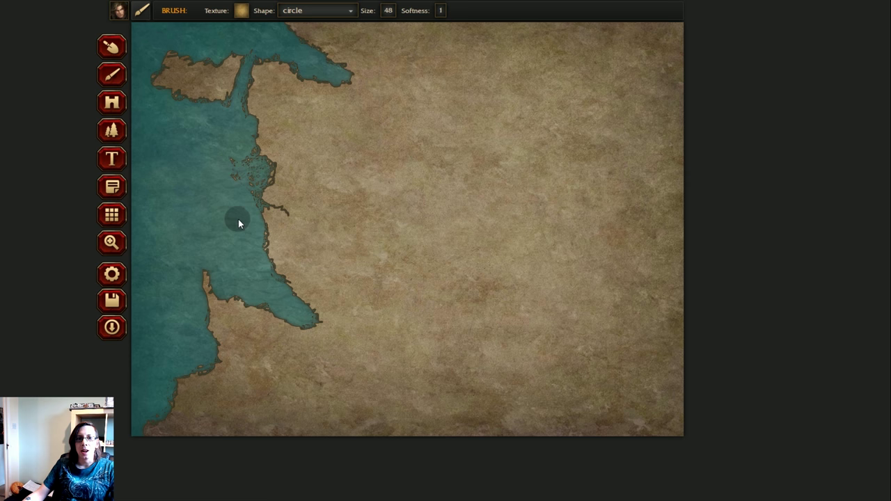
left_click(392, 13)
left_click_drag(379, 27, 444, 31)
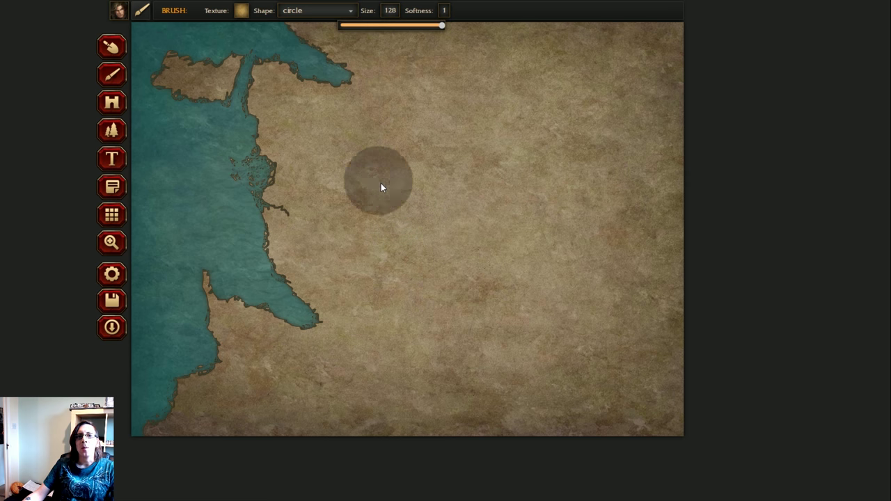
Step: Paint parchment patches and a broad yellow sand band across the lower map
left_click(341, 128)
left_click(543, 272)
mouse_move(634, 269)
left_mouse_down()
mouse_move(546, 327)
mouse_move(473, 355)
left_mouse_up()
mouse_move(347, 107)
left_mouse_down()
mouse_move(343, 68)
mouse_move(209, 77)
left_mouse_up()
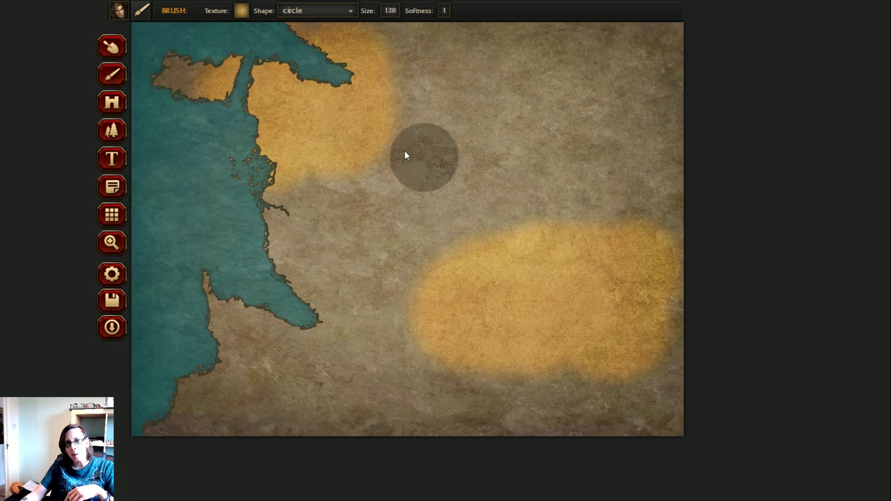
mouse_move(726, 274)
left_mouse_down()
mouse_move(691, 272)
mouse_move(708, 256)
mouse_move(748, 300)
mouse_move(665, 365)
mouse_move(650, 353)
mouse_move(518, 361)
mouse_move(246, 345)
mouse_move(378, 351)
mouse_move(493, 311)
mouse_move(433, 294)
mouse_move(472, 284)
mouse_move(251, 277)
mouse_move(363, 272)
left_mouse_up()
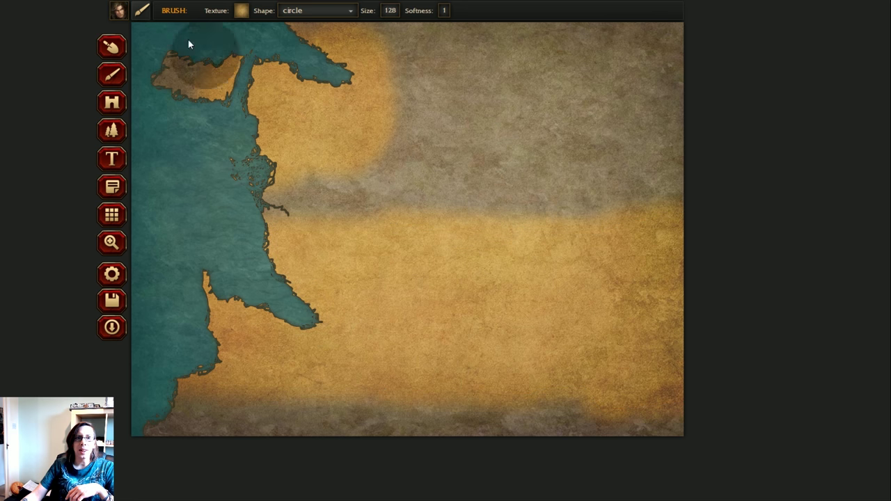
Step: Paint LAND-1 texture back over the top of the map
left_click(241, 11)
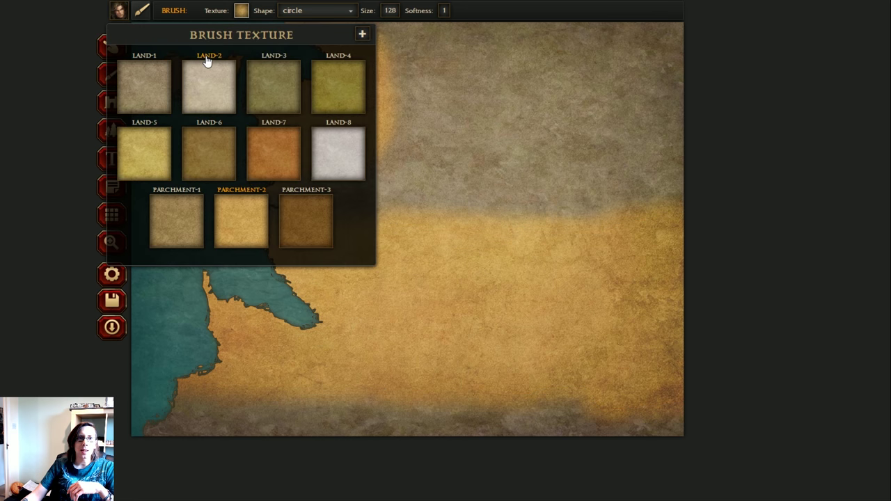
left_click(155, 93)
mouse_move(313, 70)
left_mouse_down()
mouse_move(317, 161)
mouse_move(399, 107)
mouse_move(356, 19)
left_mouse_up()
Step: Paint PARCHMENT-2 strips at size 44 across the north and along the bottom-right edge
left_click(241, 10)
left_click(239, 222)
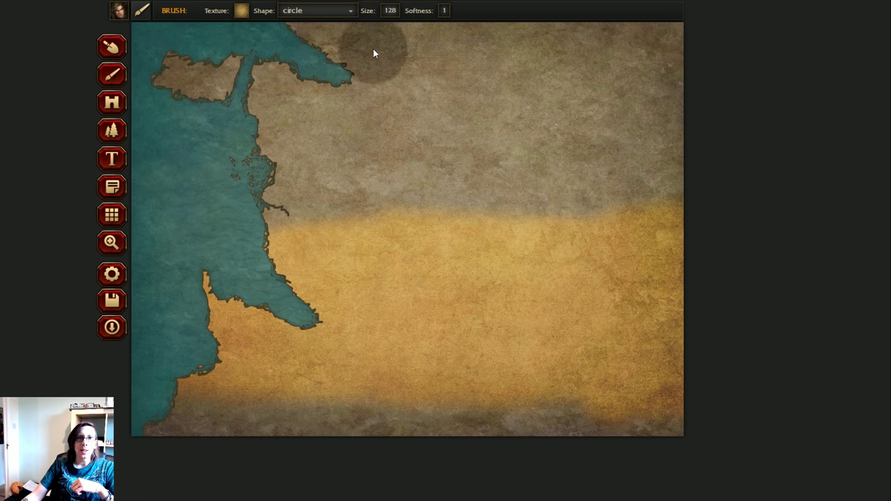
left_click(390, 10)
left_click_drag(443, 27, 375, 26)
mouse_move(286, 66)
left_mouse_down()
mouse_move(370, 149)
mouse_move(329, 77)
mouse_move(401, 159)
mouse_move(321, 81)
mouse_move(424, 203)
mouse_move(330, 115)
mouse_move(426, 218)
mouse_move(341, 122)
mouse_move(410, 152)
mouse_move(458, 207)
mouse_move(327, 80)
left_mouse_up()
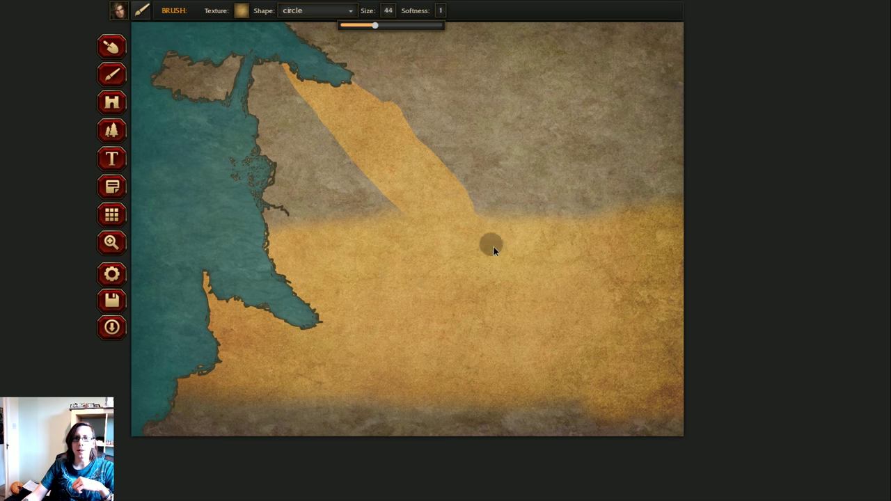
mouse_move(414, 204)
left_mouse_down()
mouse_move(607, 486)
mouse_move(624, 455)
mouse_move(579, 376)
left_mouse_up()
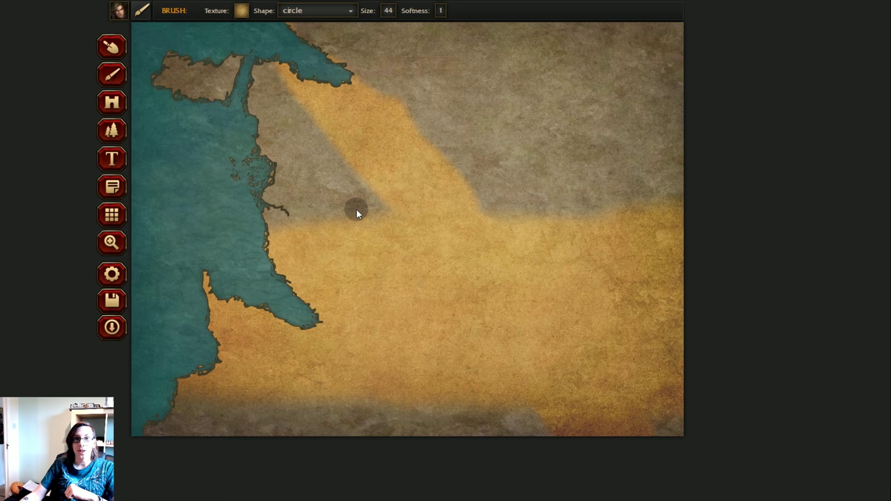
left_click(240, 11)
Step: Paint with the olive LAND-4 texture, then switch the brush to greenish LAND-3 for patches
left_click(329, 105)
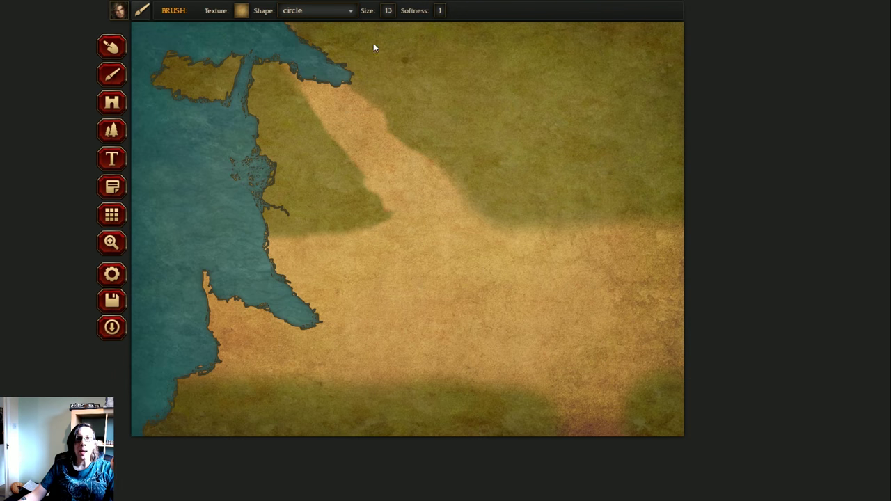
left_click(241, 11)
left_click(268, 94)
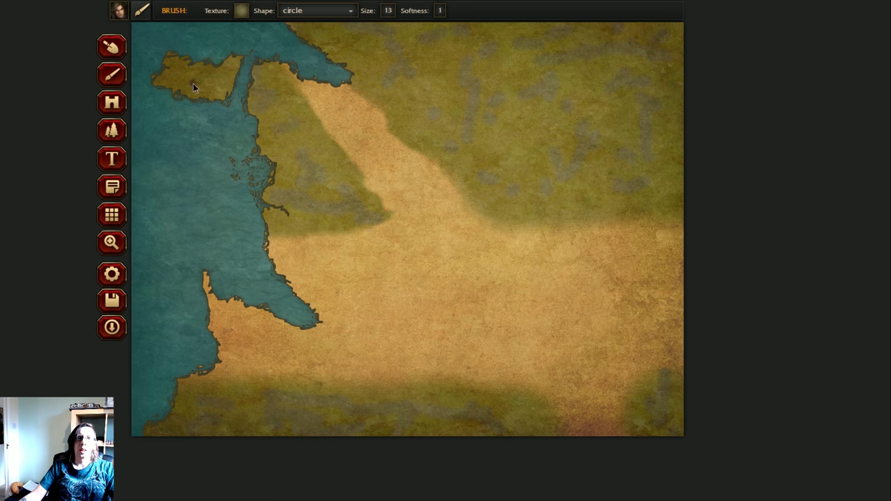
Step: Dab dark blotches on the lower-right land and a short PARCHMENT-1 stroke on the sand
left_click(241, 10)
left_click(241, 218)
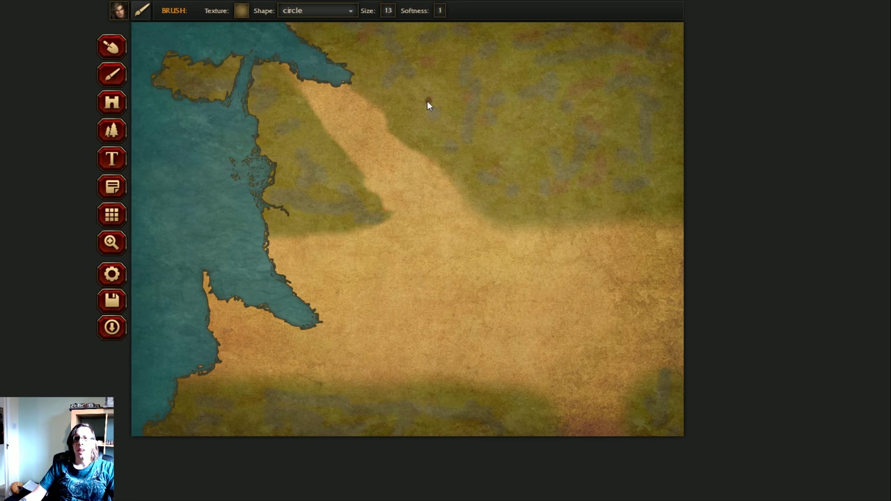
left_click_drag(653, 380, 632, 369)
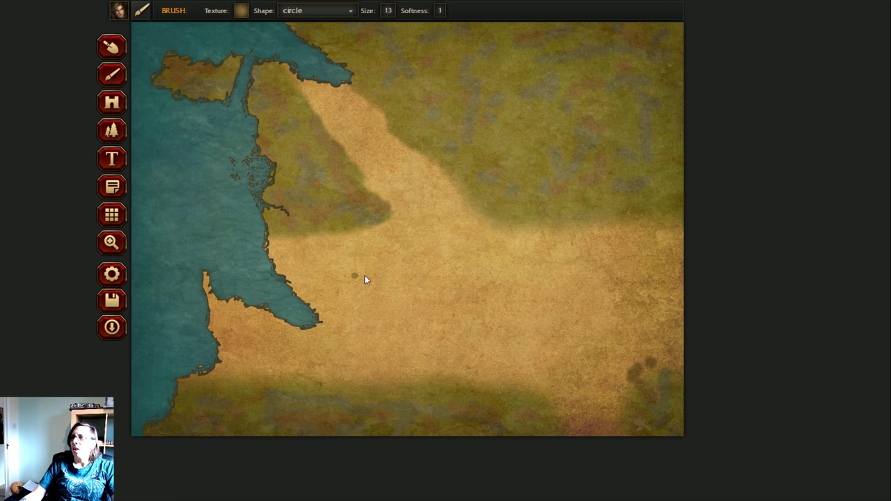
left_click(241, 10)
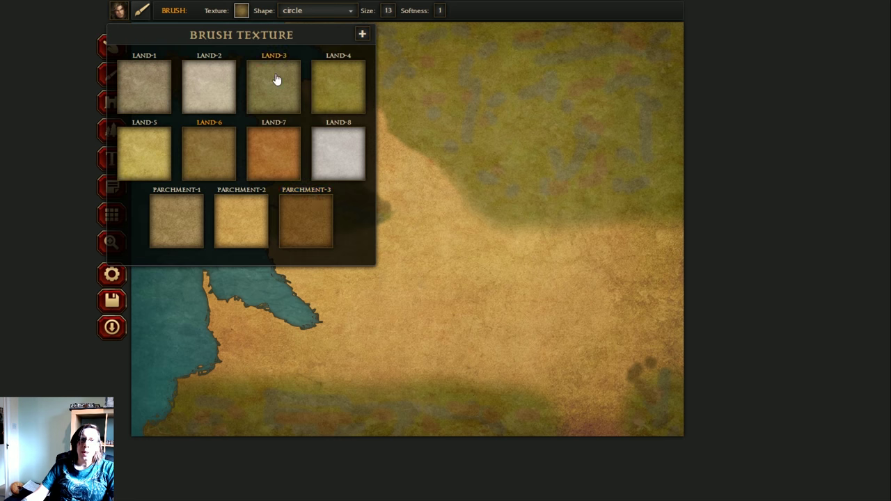
left_click(179, 226)
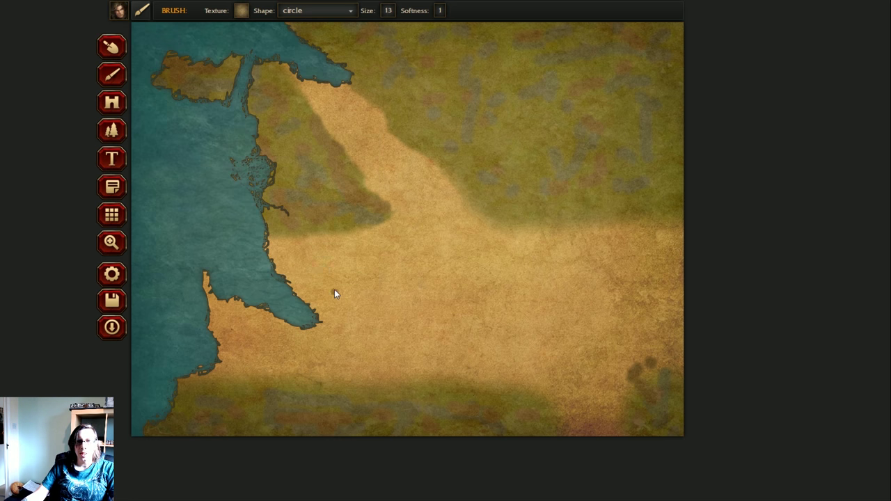
left_click_drag(384, 270, 391, 287)
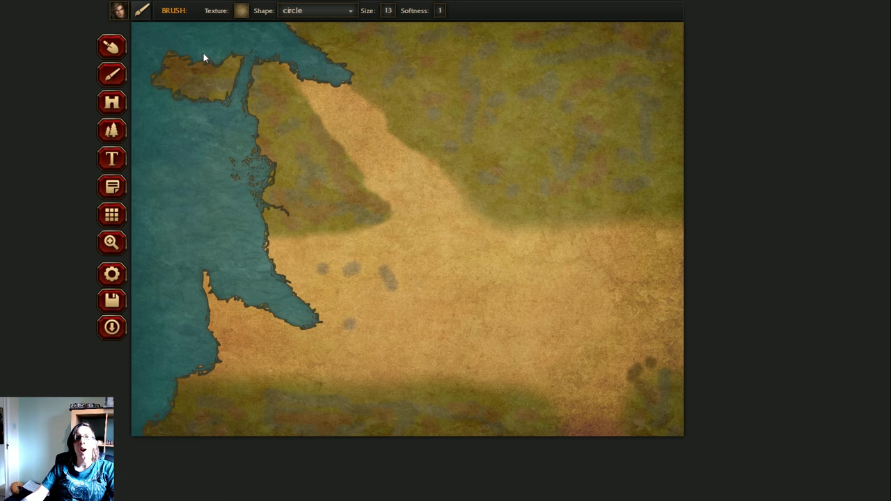
left_click(241, 11)
left_click(231, 208)
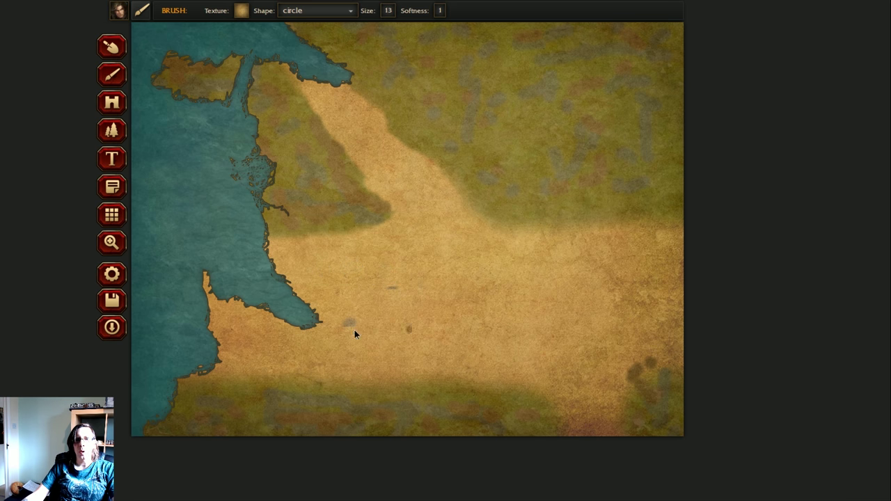
Step: With olive land texture at size 33, extend olive over the sand's southern, northern and right edges
left_click(236, 14)
left_click(352, 93)
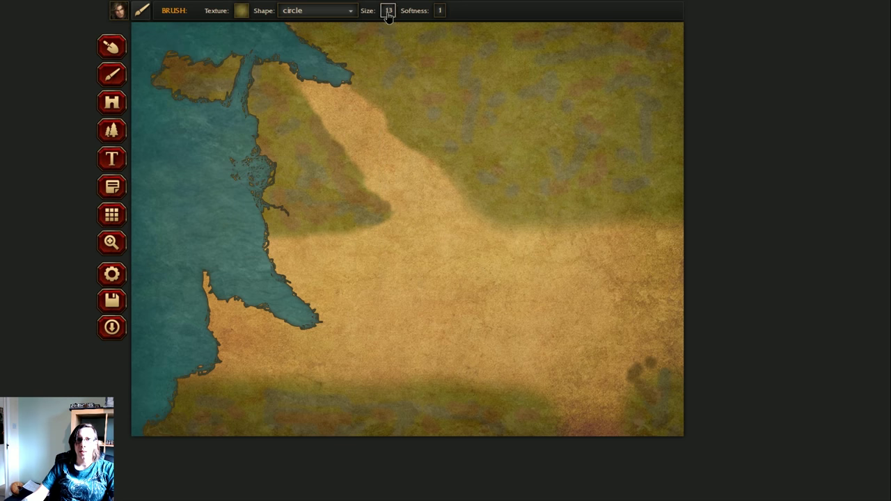
left_click(388, 20)
left_click_drag(341, 26, 366, 26)
mouse_move(209, 365)
left_mouse_down()
mouse_move(327, 371)
mouse_move(208, 375)
mouse_move(491, 375)
mouse_move(335, 384)
mouse_move(516, 376)
left_mouse_up()
mouse_move(213, 359)
left_mouse_down()
mouse_move(430, 370)
mouse_move(533, 363)
left_mouse_up()
left_click_drag(667, 362, 665, 338)
mouse_move(676, 234)
left_mouse_down()
mouse_move(525, 234)
mouse_move(616, 231)
mouse_move(528, 234)
mouse_move(605, 222)
mouse_move(499, 217)
mouse_move(654, 231)
mouse_move(593, 240)
left_mouse_up()
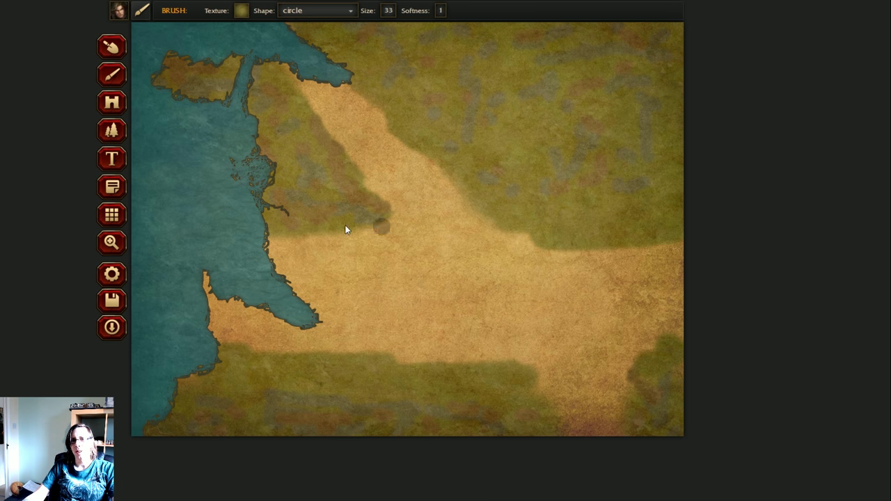
left_click_drag(371, 237, 264, 249)
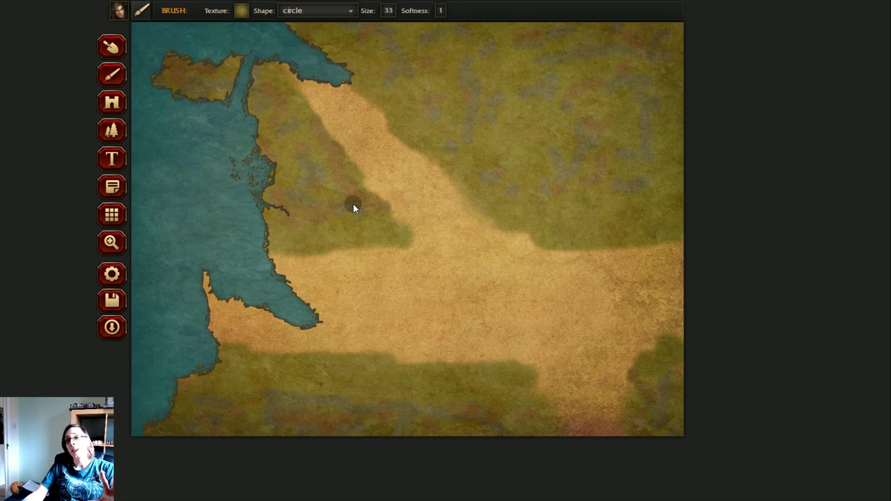
Step: Stamp a cluster of Mountains pattern mountains on the sandy plain east of centre
left_click(112, 131)
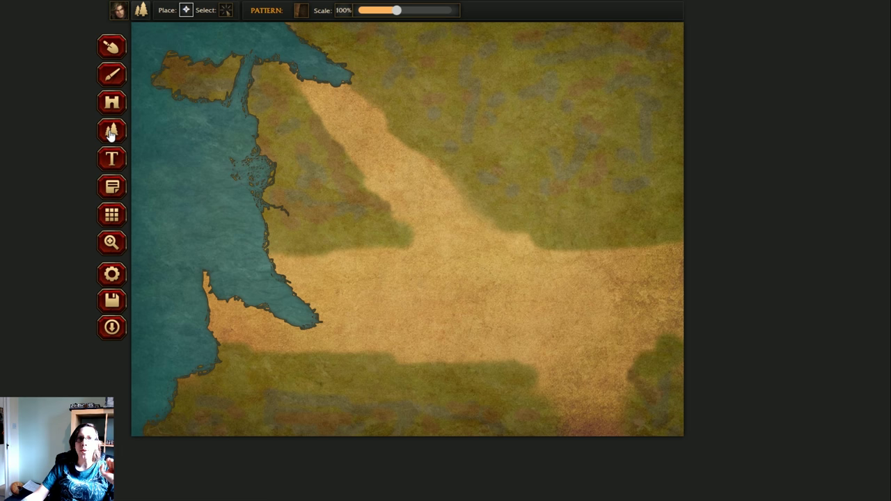
left_click(300, 11)
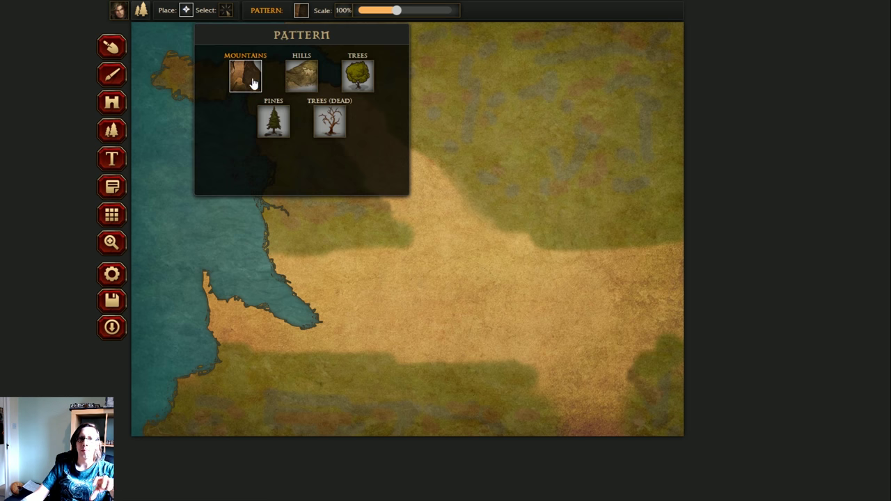
left_click(300, 11)
left_click(458, 281)
left_click(478, 290)
left_click(443, 305)
left_click(475, 299)
left_click(494, 304)
left_click(482, 308)
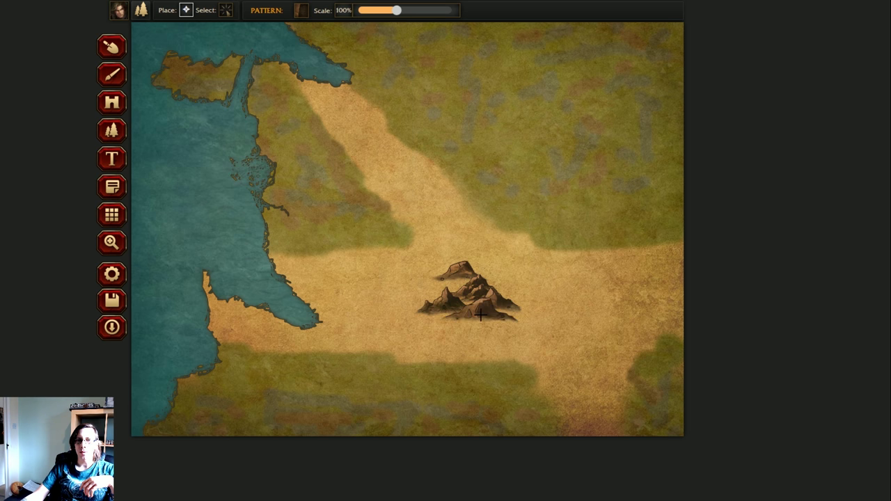
Step: Add larger mountains to the cluster's right, then at 148% scale stack a few northward
left_click_drag(396, 10, 454, 10)
left_click(515, 294)
left_click(569, 298)
left_click(552, 302)
left_click(597, 299)
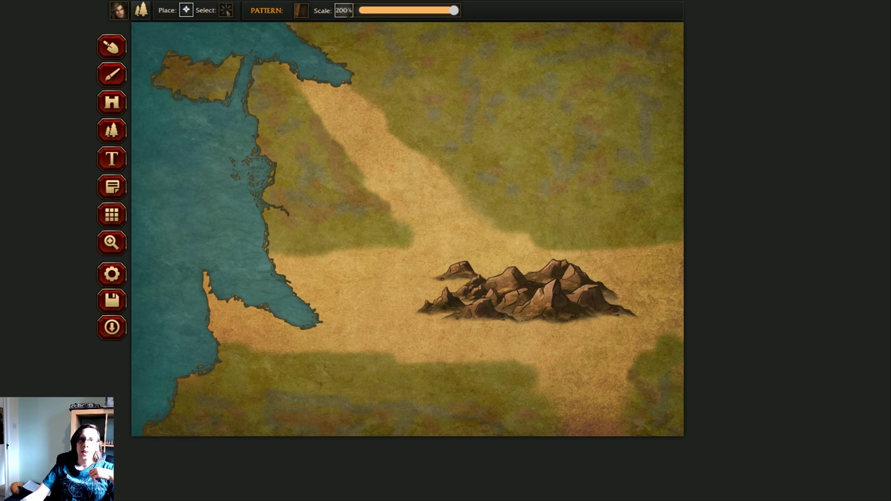
left_click_drag(454, 11, 424, 10)
left_click(513, 274)
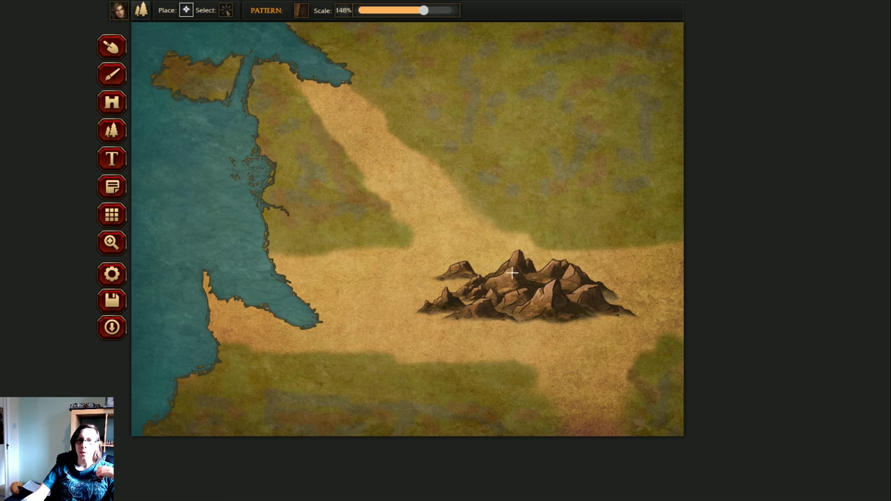
left_click(513, 243)
left_click(537, 217)
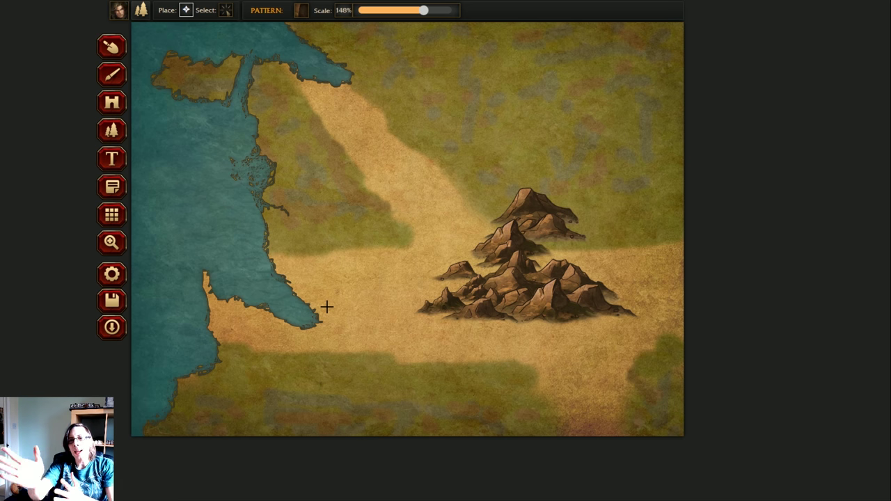
Step: Extend the mountain range northward, lowering scale from 125% through 113% to 94%
left_click(301, 10)
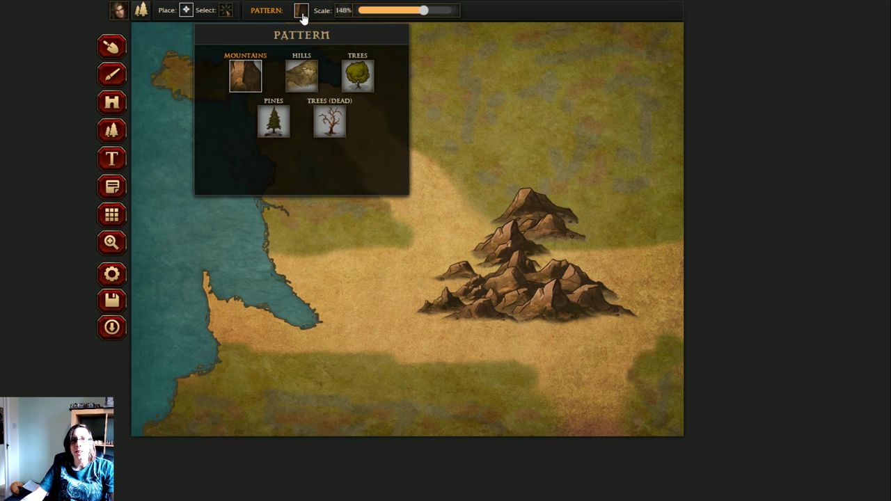
left_click_drag(424, 11, 403, 11)
left_click(306, 11)
mouse_move(529, 202)
left_mouse_down()
mouse_move(549, 161)
mouse_move(543, 136)
left_mouse_up()
left_click(301, 10)
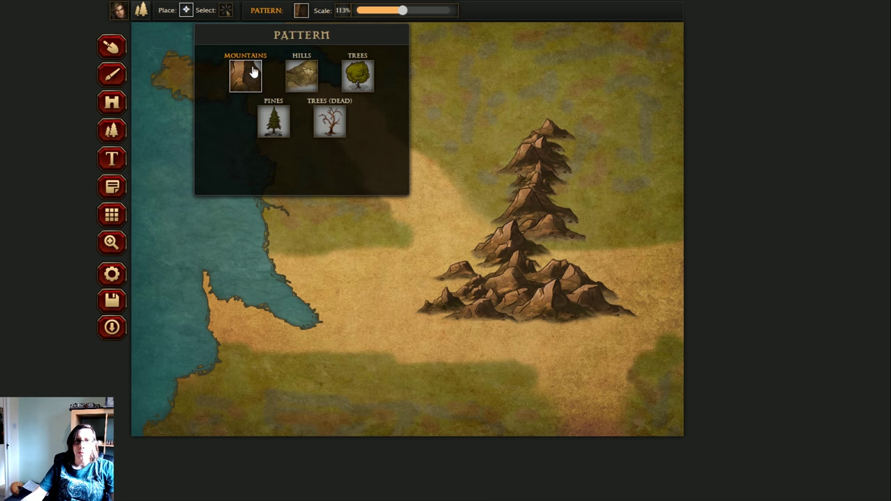
left_click_drag(403, 11, 388, 10)
left_click(528, 102)
left_click(527, 83)
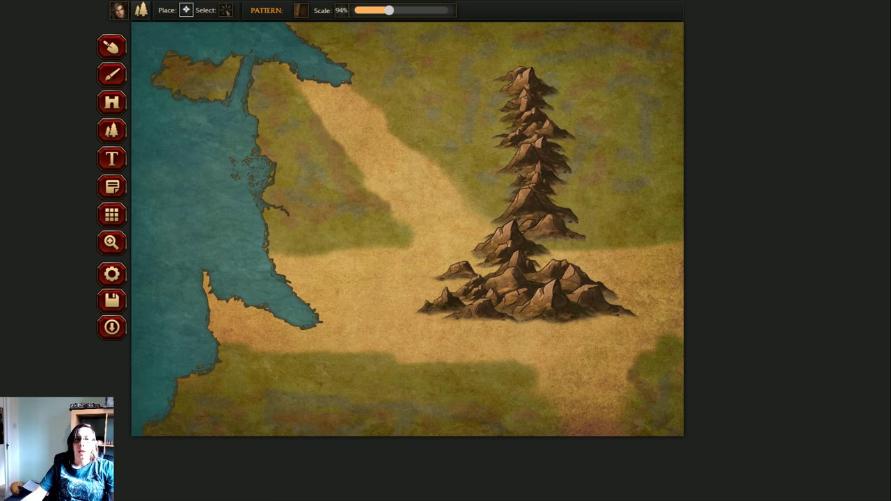
Step: Add small mountains at 83% and 69% scale, running the range up to the top edge
left_click_drag(389, 10, 383, 11)
left_click(507, 108)
left_click(496, 88)
left_click(498, 117)
left_click(496, 133)
mouse_move(492, 95)
left_mouse_down()
mouse_move(480, 54)
mouse_move(435, 43)
left_mouse_up()
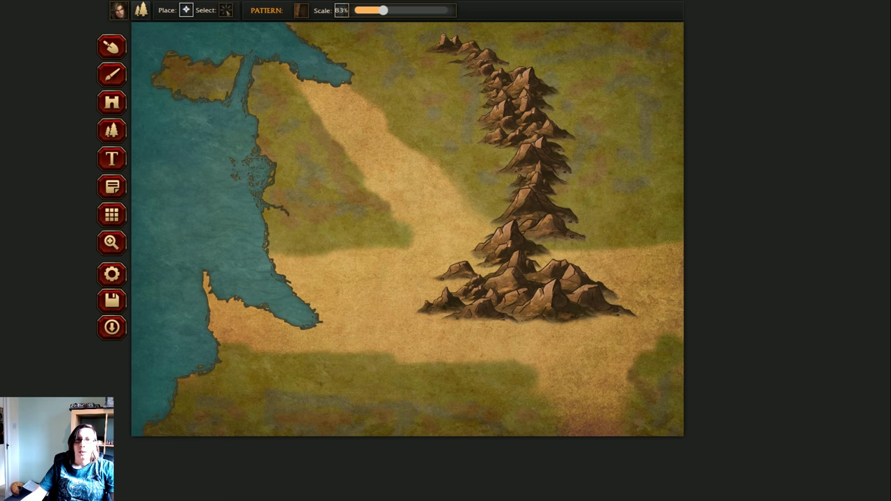
left_click_drag(379, 13, 371, 11)
left_click_drag(423, 30, 479, 69)
Step: Extend mountains south to the bottom edge at 82% and 59% scale, adding a few atop the cluster
mouse_move(477, 291)
left_mouse_down()
mouse_move(462, 333)
mouse_move(464, 326)
mouse_move(491, 353)
mouse_move(477, 325)
left_mouse_up()
left_click_drag(374, 11, 384, 11)
mouse_move(473, 360)
left_mouse_down()
mouse_move(462, 370)
mouse_move(487, 380)
left_mouse_up()
left_click_drag(382, 11, 368, 12)
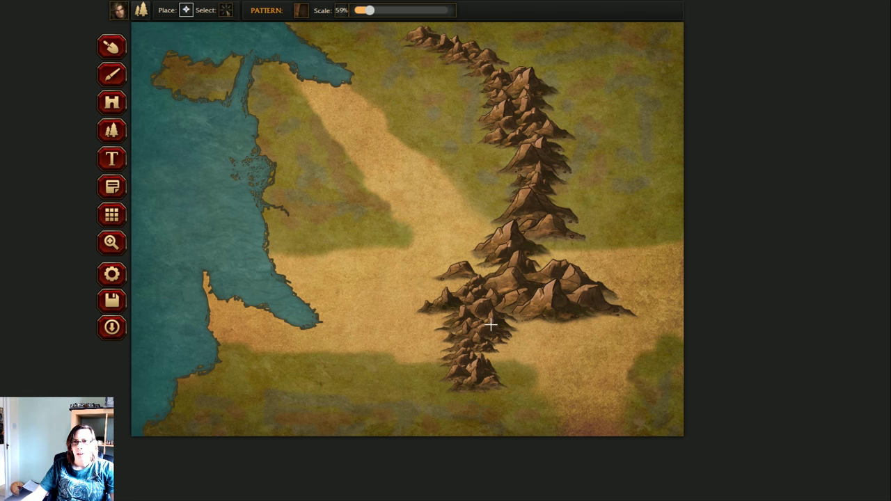
mouse_move(471, 356)
left_mouse_down()
mouse_move(494, 395)
mouse_move(487, 388)
mouse_move(510, 395)
mouse_move(515, 407)
mouse_move(490, 404)
mouse_move(475, 419)
mouse_move(480, 426)
mouse_move(519, 423)
mouse_move(526, 434)
mouse_move(524, 383)
left_mouse_up()
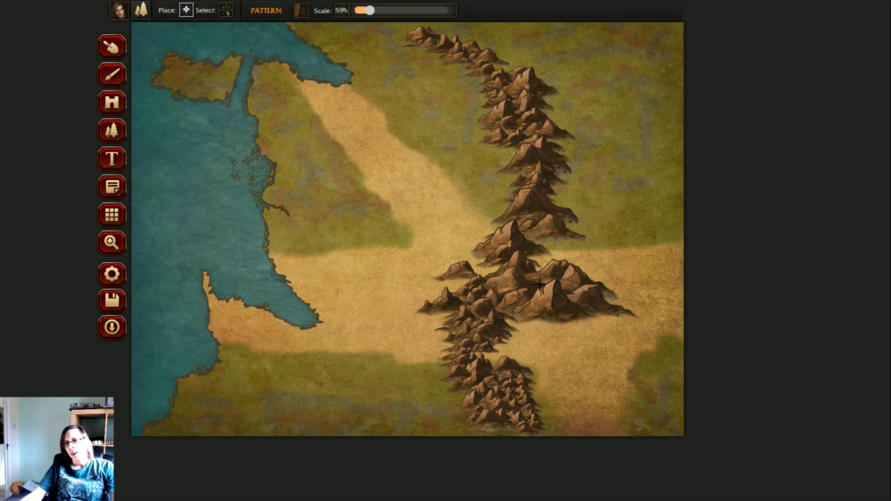
left_click_drag(544, 323, 592, 313)
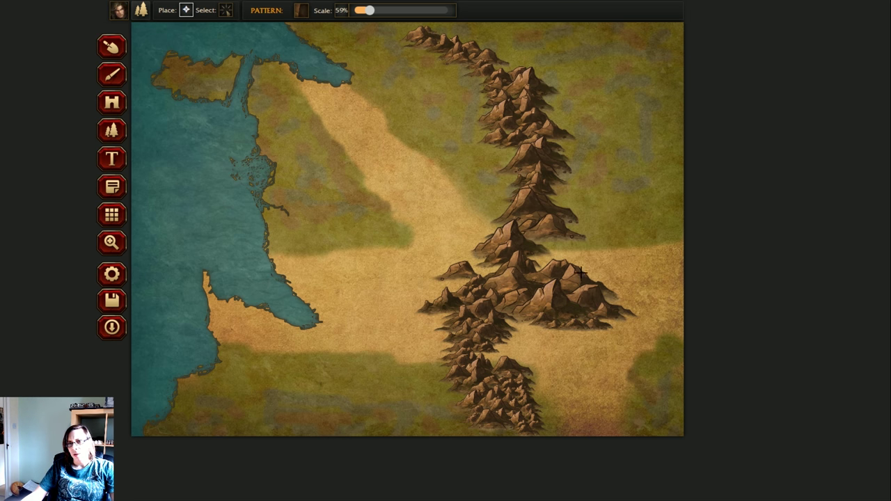
mouse_move(582, 271)
left_mouse_down()
mouse_move(561, 262)
mouse_move(533, 273)
left_mouse_up()
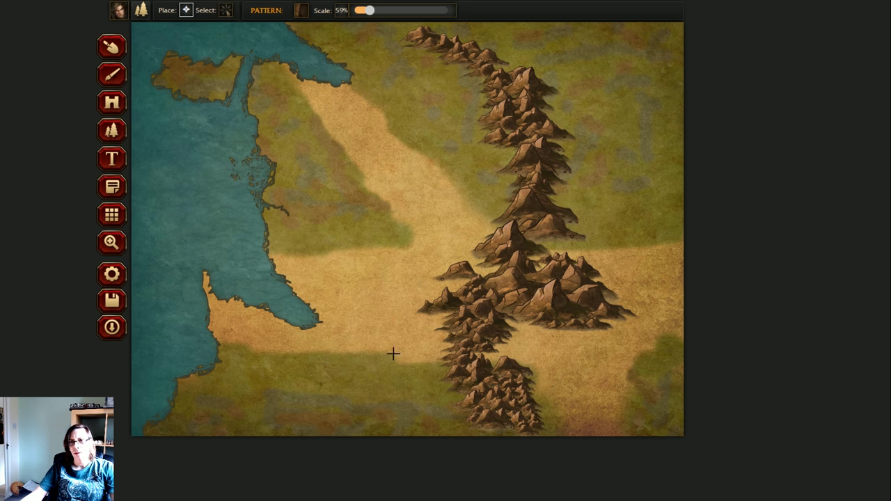
left_click(282, 12)
Step: Stamp Hills along both sides of the northern ridge, raising scale from 59% to 120%
left_click(313, 67)
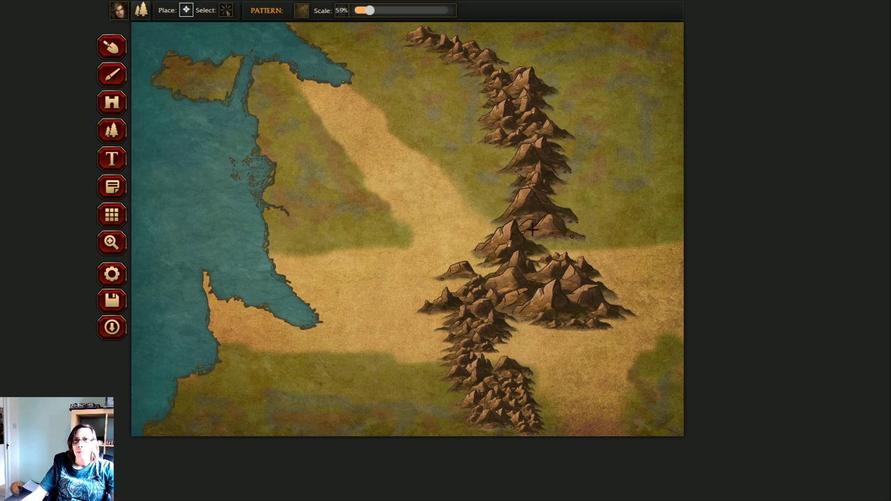
mouse_move(507, 204)
left_mouse_down()
mouse_move(498, 149)
mouse_move(503, 168)
left_mouse_up()
left_click_drag(369, 10, 399, 12)
left_click_drag(498, 209, 478, 113)
left_click_drag(398, 12, 407, 12)
mouse_move(453, 132)
left_mouse_down()
mouse_move(501, 200)
mouse_move(554, 237)
mouse_move(554, 115)
mouse_move(592, 142)
left_mouse_up()
Step: Add hills around the southern mountains and the northeast flank, plus small clusters near the west coast
mouse_move(482, 153)
left_mouse_down()
mouse_move(541, 372)
mouse_move(455, 394)
mouse_move(388, 396)
mouse_move(406, 415)
mouse_move(359, 418)
left_mouse_up()
mouse_move(487, 104)
left_mouse_down()
mouse_move(450, 60)
mouse_move(390, 44)
mouse_move(463, 149)
mouse_move(514, 64)
mouse_move(593, 99)
mouse_move(551, 76)
left_mouse_up()
scroll(446, 58, "down", 3)
left_click(326, 168)
left_click(301, 229)
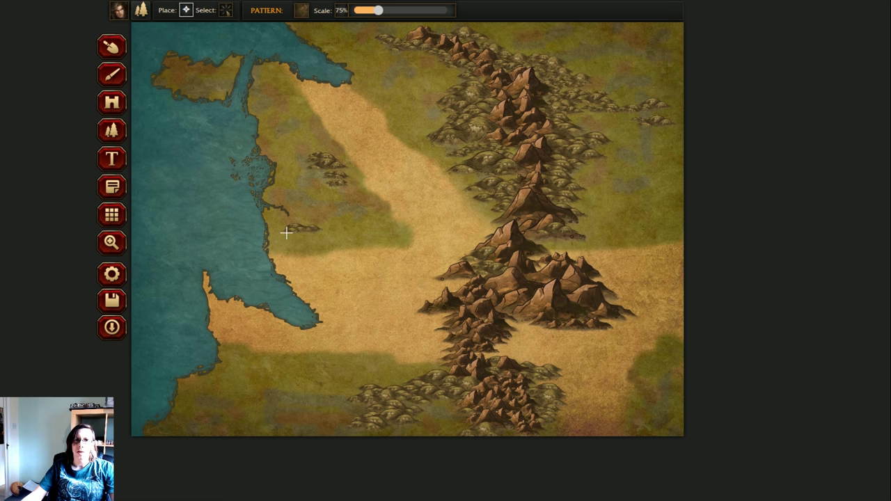
left_click(284, 230)
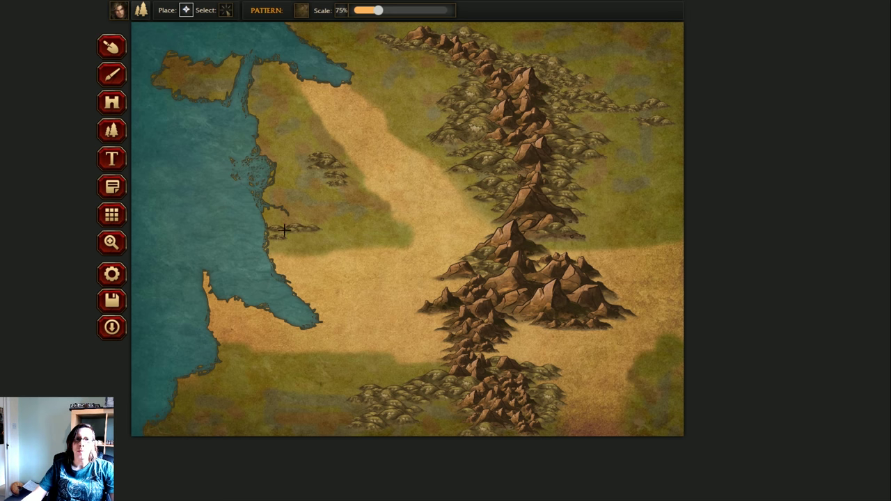
Step: Switch back to the Mountains pattern at 48% scale and stamp three small mountains up the west coast
left_click(300, 10)
left_click(243, 76)
left_click_drag(382, 12, 361, 11)
left_click(271, 193)
left_click(278, 170)
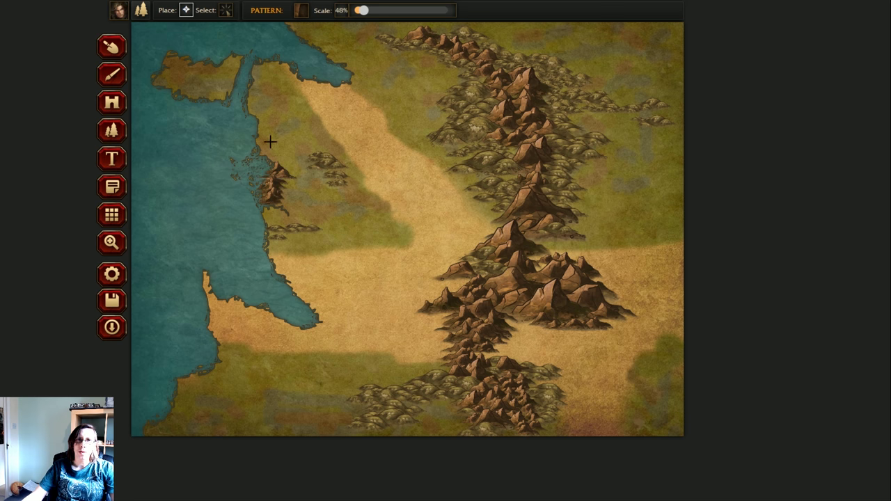
left_click(260, 124)
left_click(260, 100)
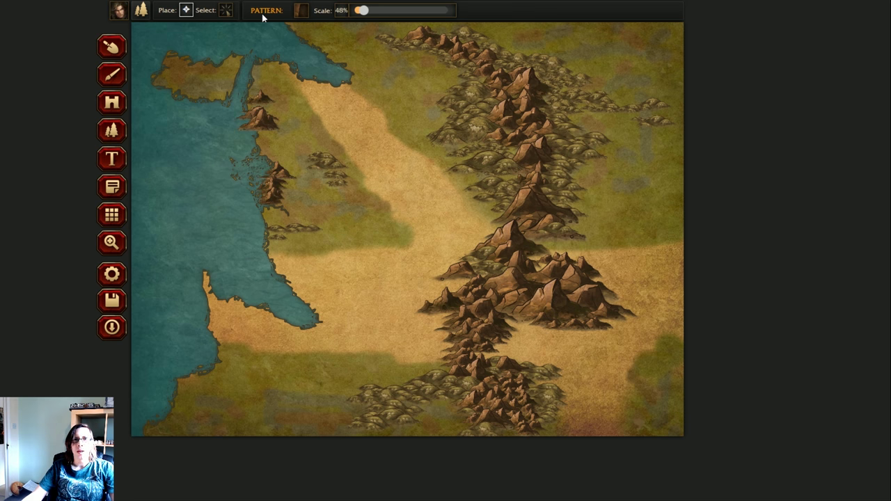
Step: Select and delete the two misplaced coastal mountain stamps
left_click(226, 10)
left_click(258, 120)
left_click(290, 90)
left_click(306, 113)
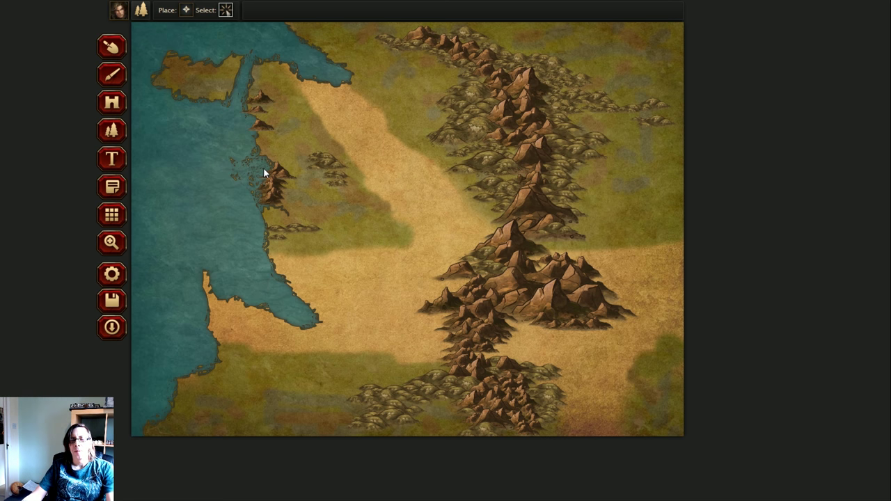
left_click(263, 131)
left_click(285, 102)
left_click(295, 120)
Step: Add a denser mountain and a peak on the northern coast, then scatter small mountains across the lower-left grassland
left_click(186, 10)
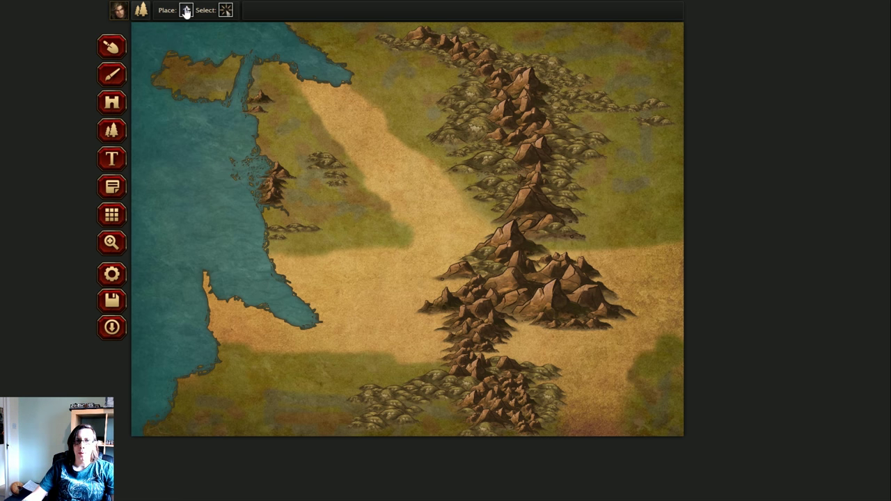
left_click(263, 112)
left_click(292, 195)
mouse_move(211, 396)
left_mouse_down()
mouse_move(261, 366)
mouse_move(300, 390)
left_mouse_up()
mouse_move(358, 403)
left_mouse_down()
mouse_move(335, 348)
mouse_move(283, 338)
left_mouse_up()
left_click(226, 9)
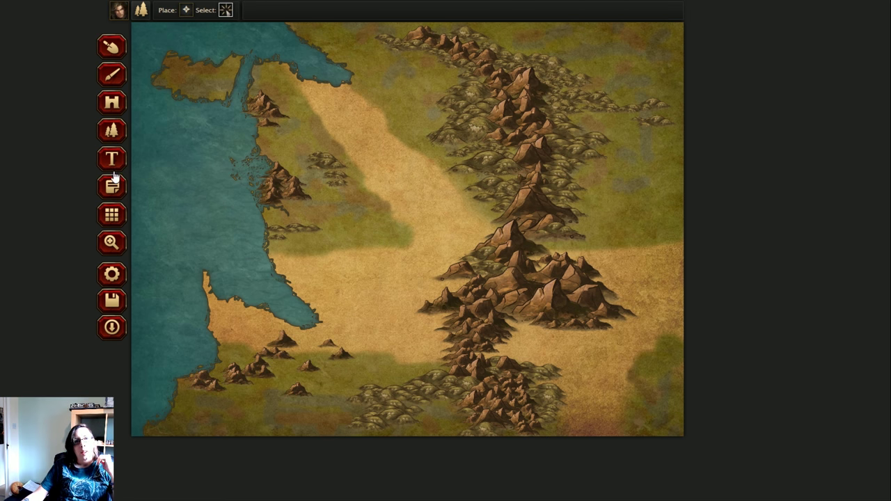
left_click(186, 10)
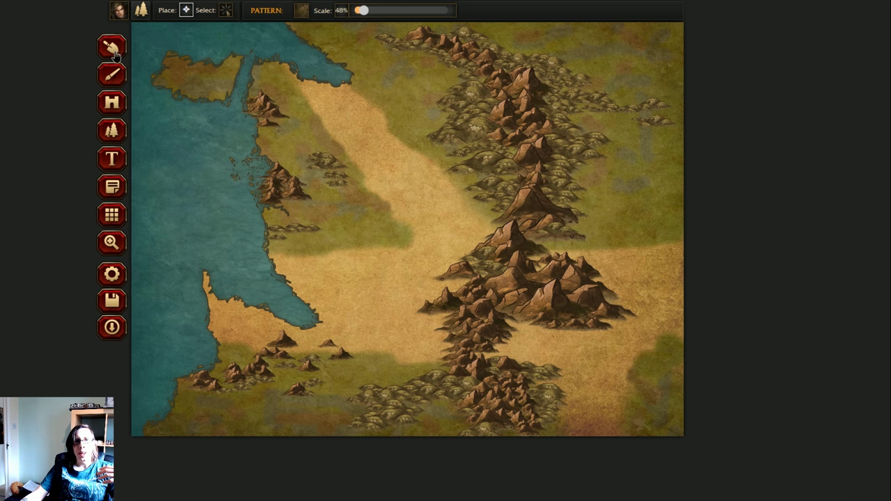
Step: In the forest and hill stamps' Select mode, cycle through the overlapping hill stamps at the desert's edge
left_click(112, 51)
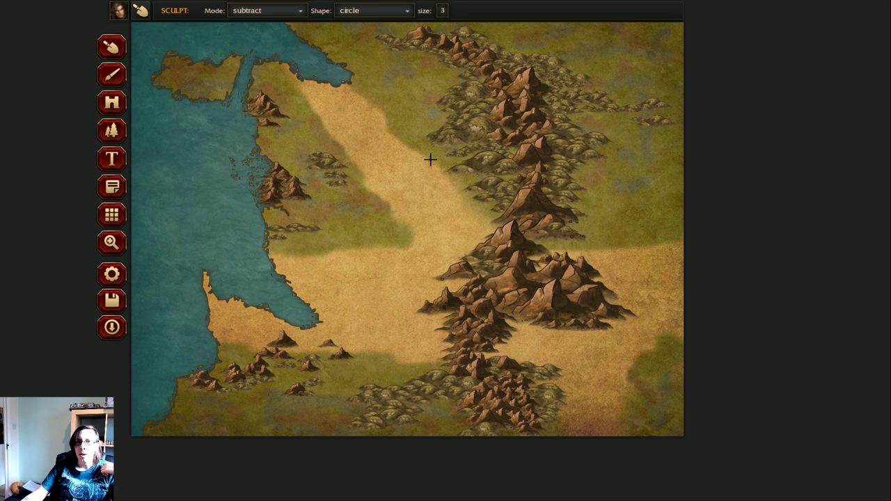
left_click(113, 130)
left_click(226, 10)
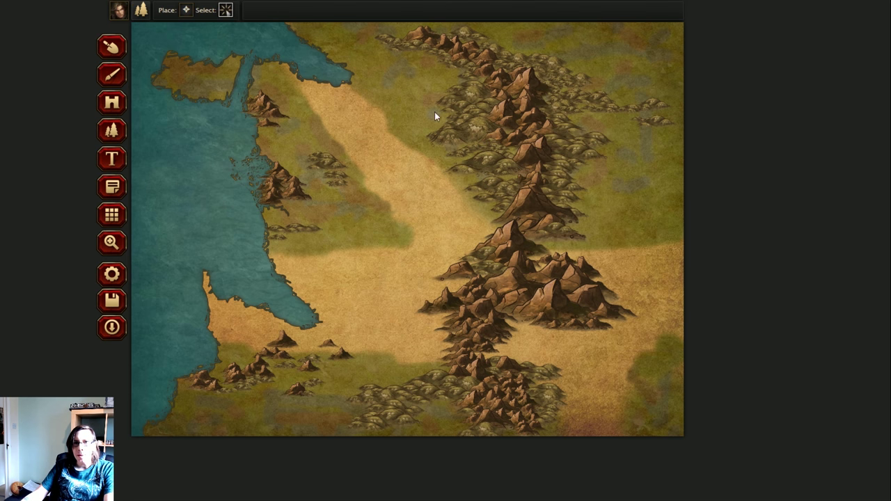
left_click(456, 154)
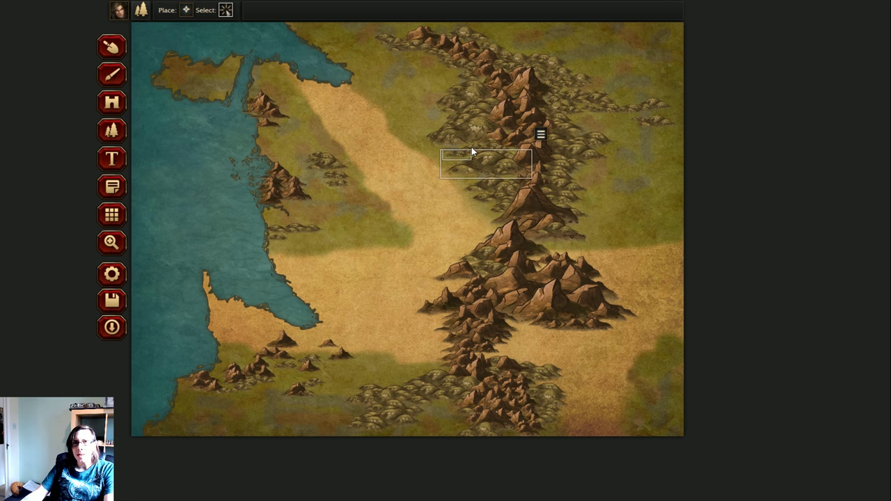
left_click(484, 145)
left_click(466, 154)
left_click(468, 153)
left_click(472, 152)
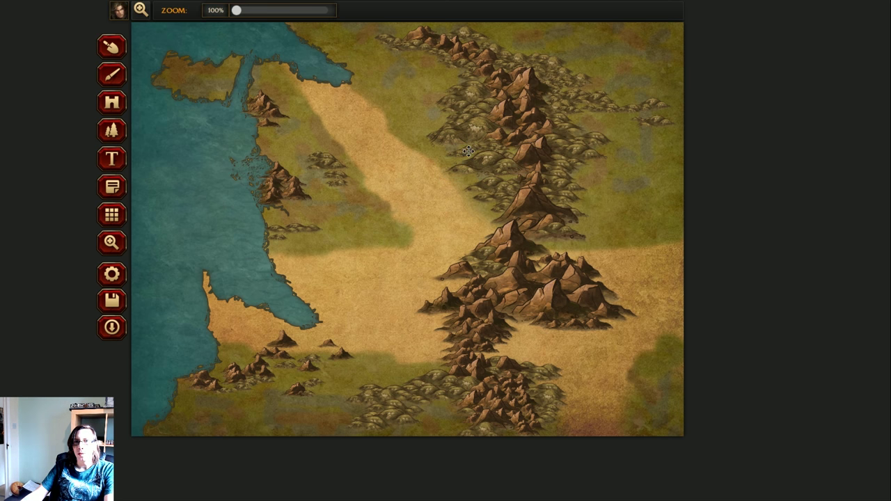
Step: Zoom in on the stray hill stamps and delete the upper one
left_click(111, 242)
left_click(473, 145)
left_click(432, 151)
left_click(507, 133)
left_click(503, 157)
left_click(497, 117)
key("Delete")
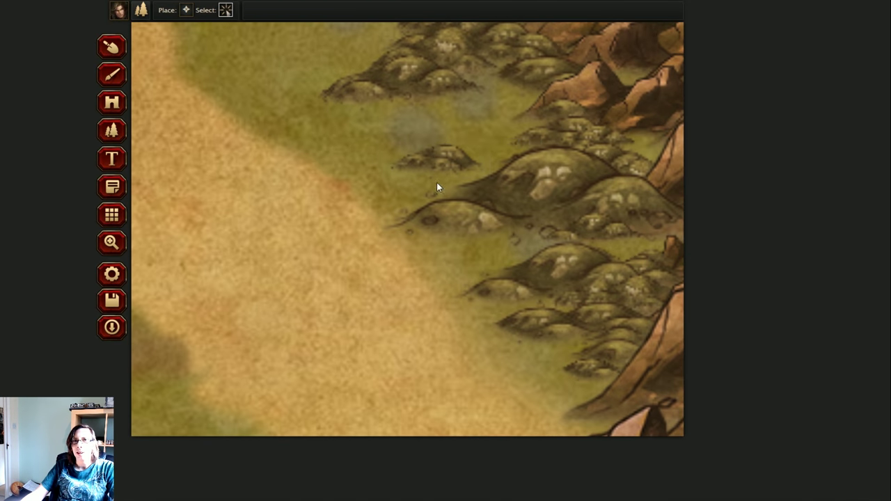
Step: Delete the lower stray hill stamp from its options menu, then zoom back out to 100%
left_click(431, 186)
left_click(675, 126)
left_click(698, 145)
left_click(115, 132)
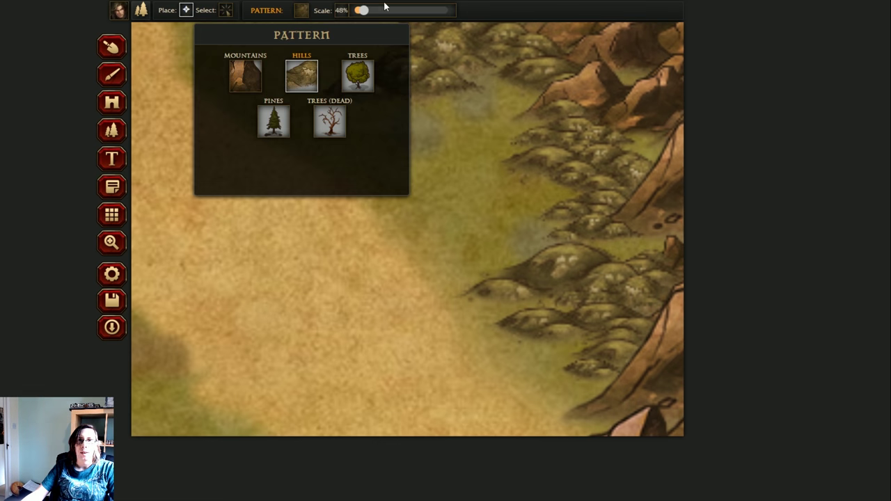
left_click_drag(439, 145, 488, 99)
left_click(112, 243)
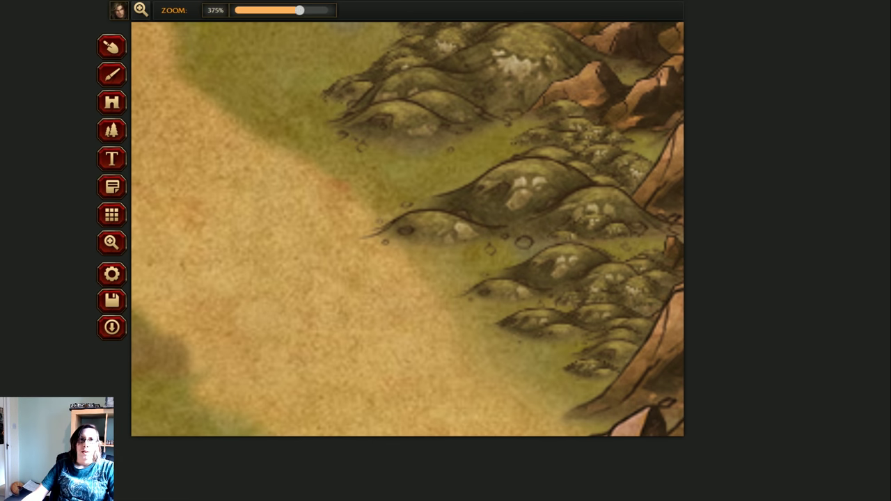
left_click_drag(300, 10, 238, 10)
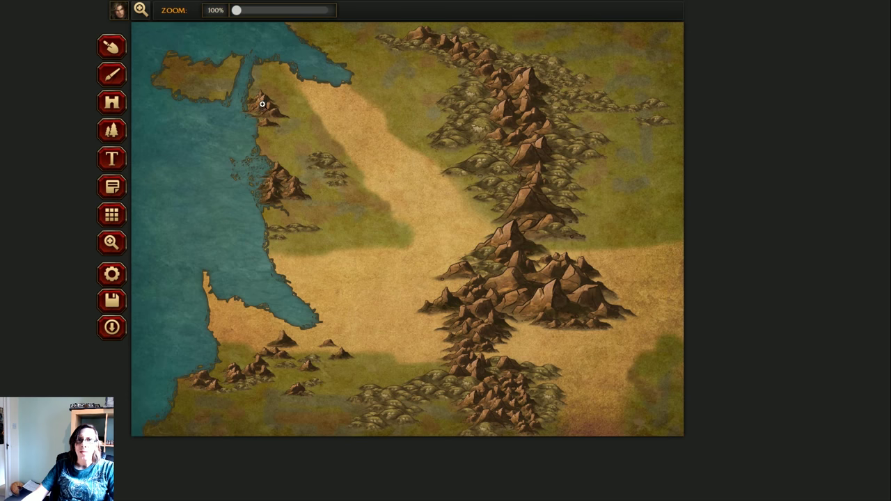
Step: Sculpt a river from the eastern hills westward, erase its hooked start, and join it to the existing river
left_click(115, 50)
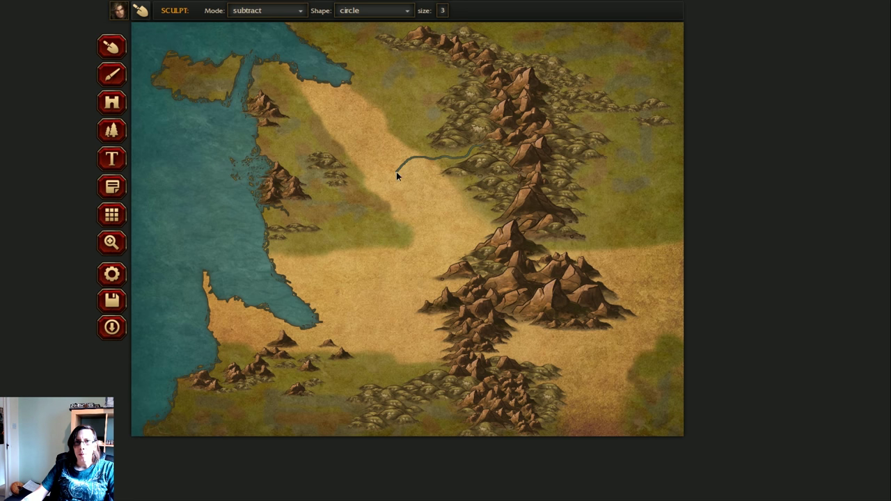
left_click_drag(381, 168, 376, 148)
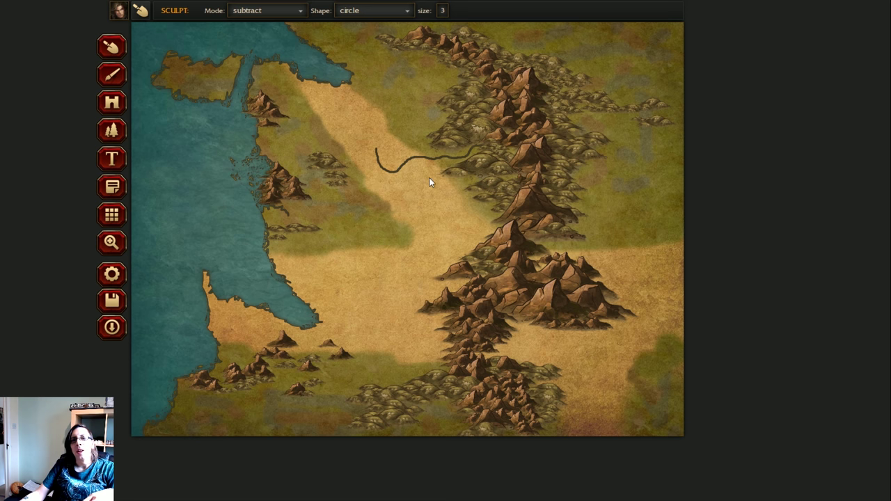
left_click_drag(393, 164, 376, 154)
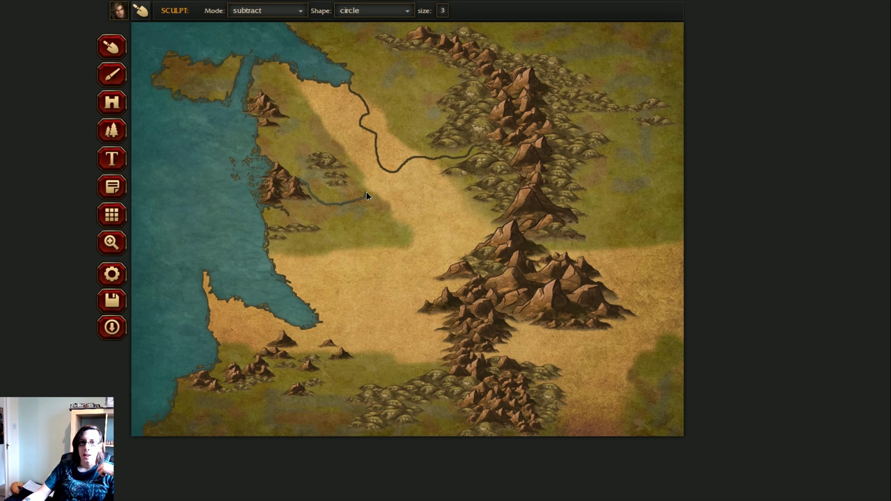
double_click(380, 169)
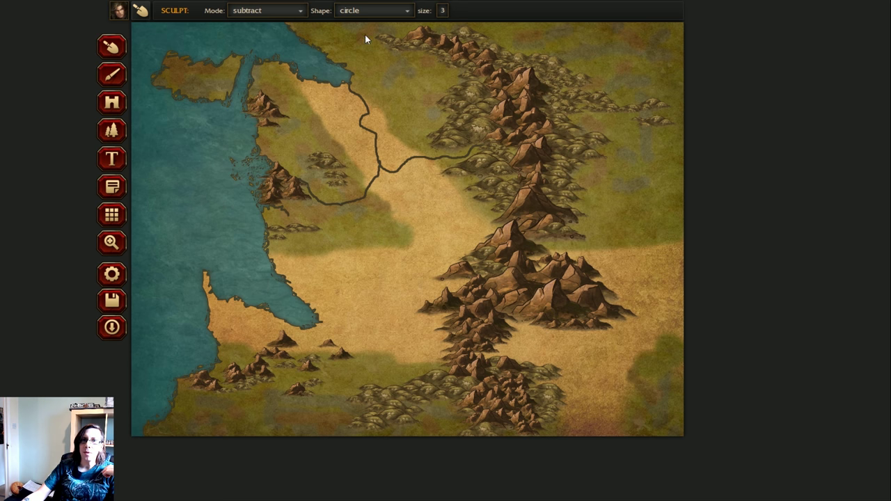
Step: With a size 5 sculpt brush, carve water along the northern river and a small lake at the junction
left_click(443, 10)
left_click_drag(397, 26, 401, 28)
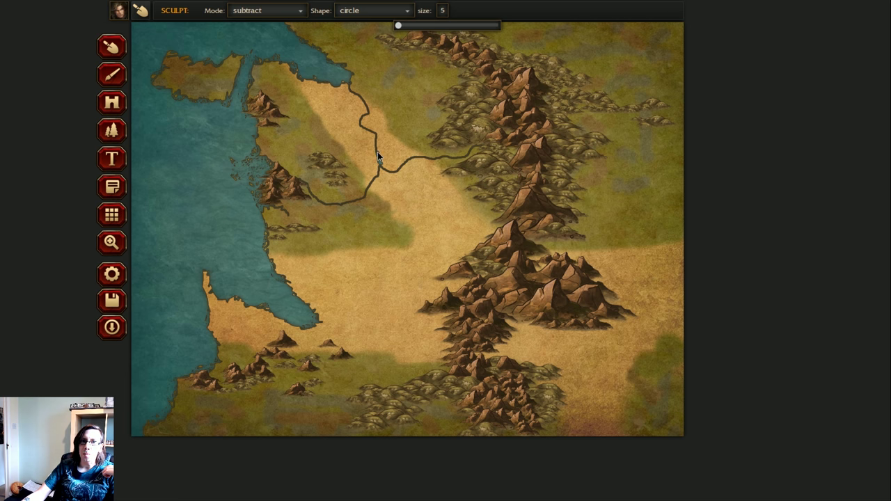
left_click_drag(371, 134, 362, 131)
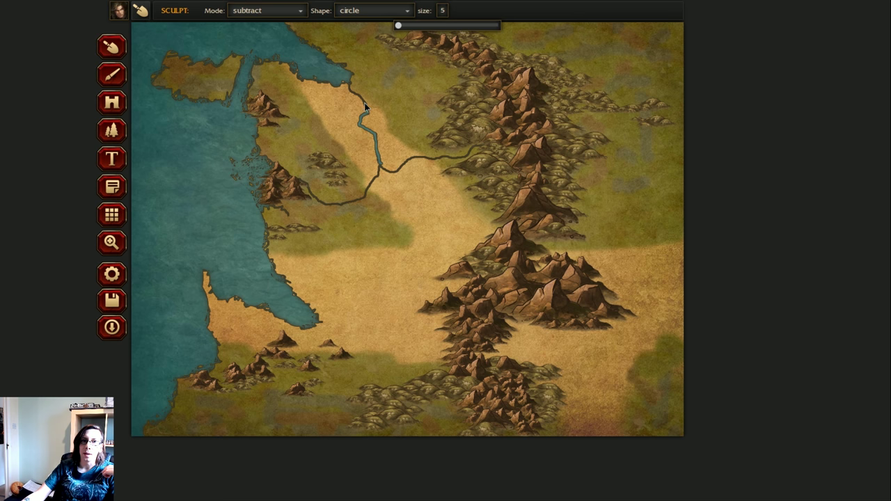
left_click_drag(347, 80, 394, 159)
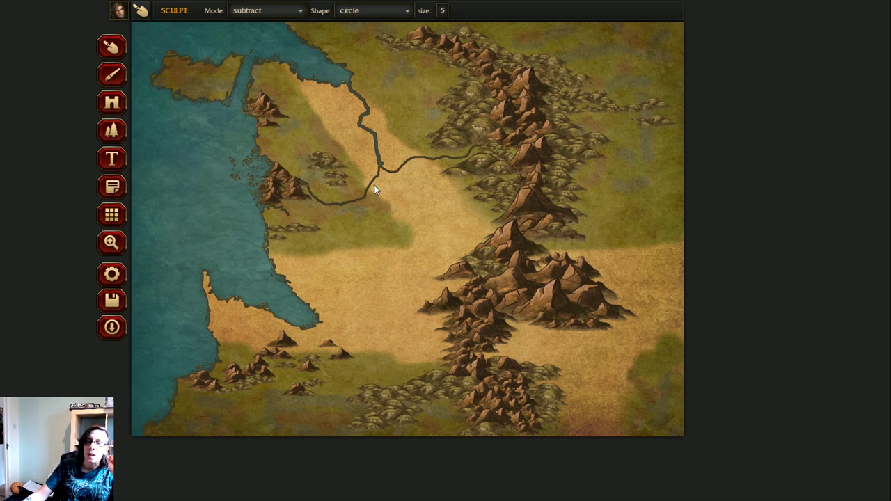
left_click_drag(380, 171, 376, 165)
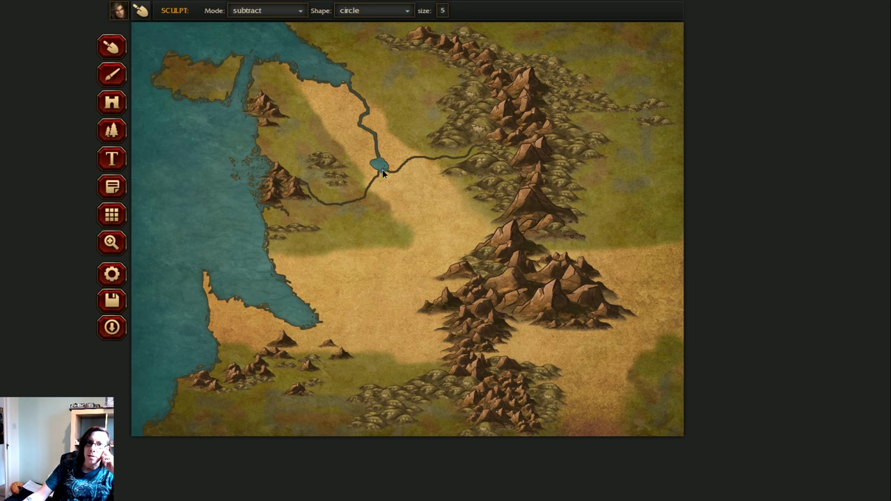
left_click_drag(374, 174, 372, 164)
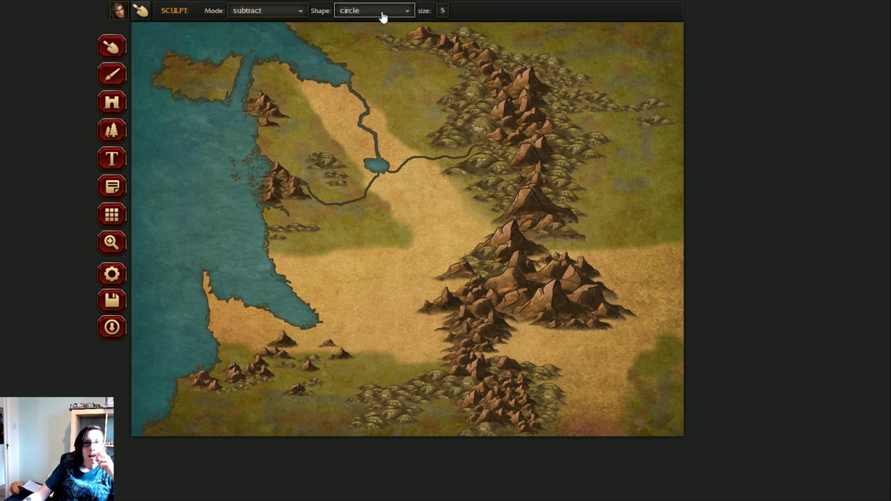
Step: Set the brush to size 4 and carve the southeastern branch toward the lake
left_click(443, 11)
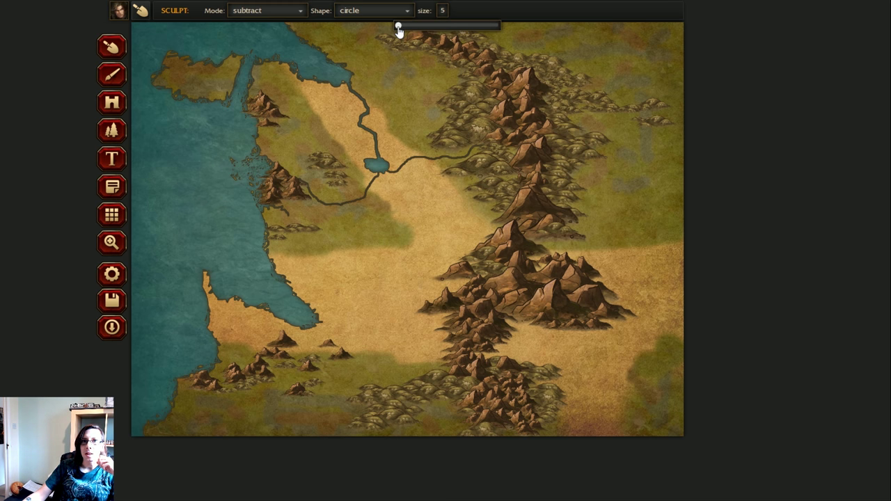
left_click_drag(398, 28, 387, 25)
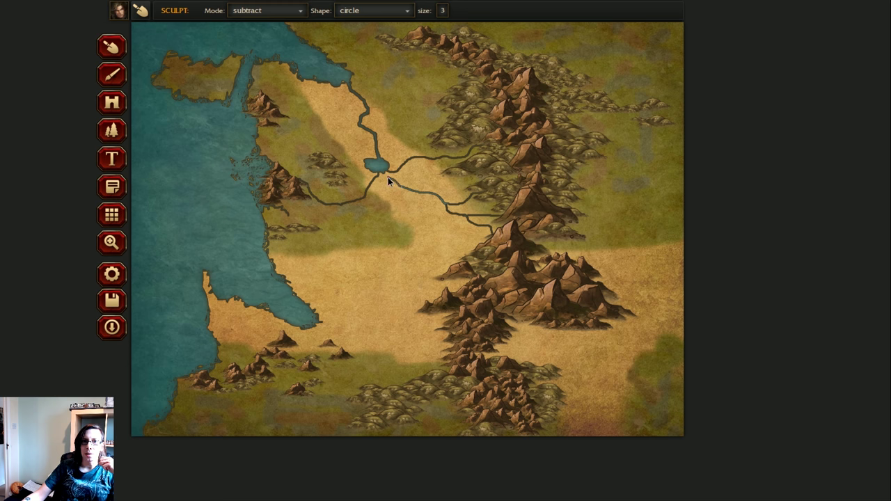
left_click(442, 10)
left_click_drag(396, 27, 398, 28)
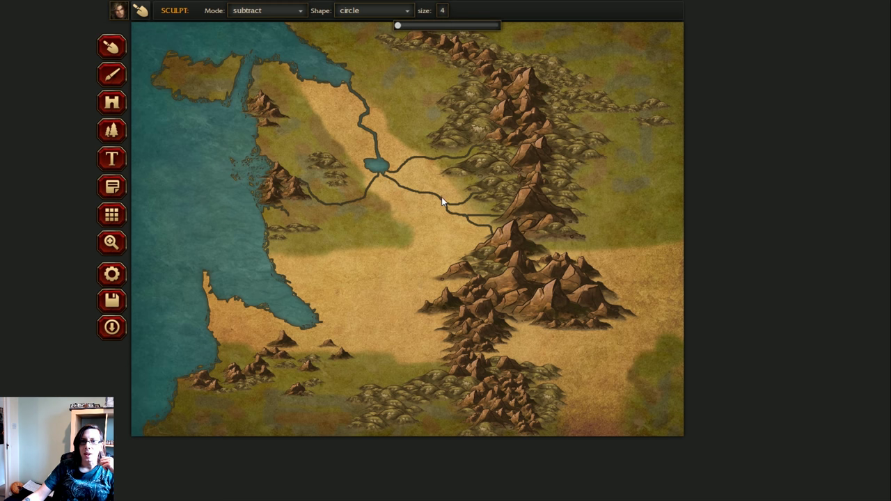
left_click_drag(436, 193, 425, 194)
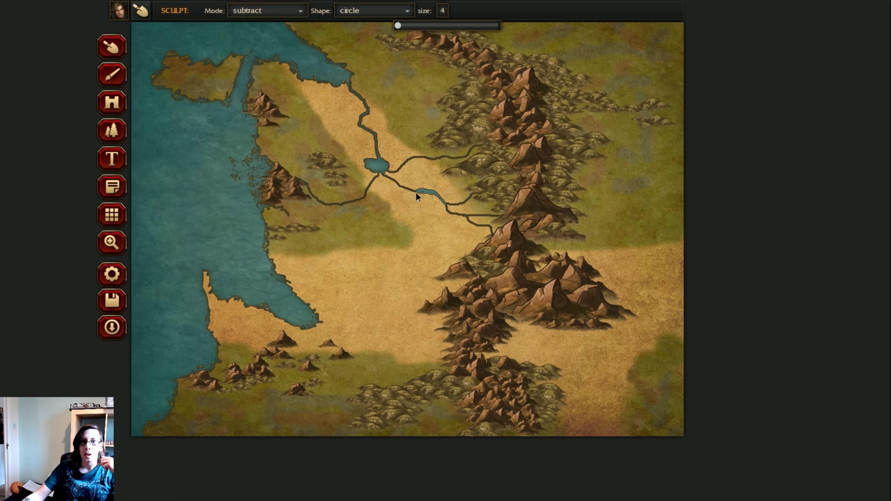
left_click_drag(395, 182, 382, 178)
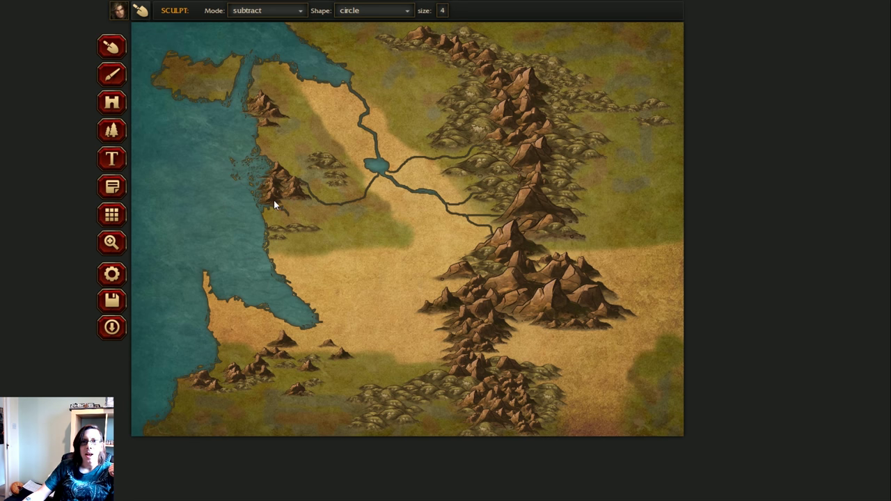
Step: Shrink the hill pattern scale to 35%, stamp a small hill near the mountains, and switch to subtract sculpting
left_click(112, 133)
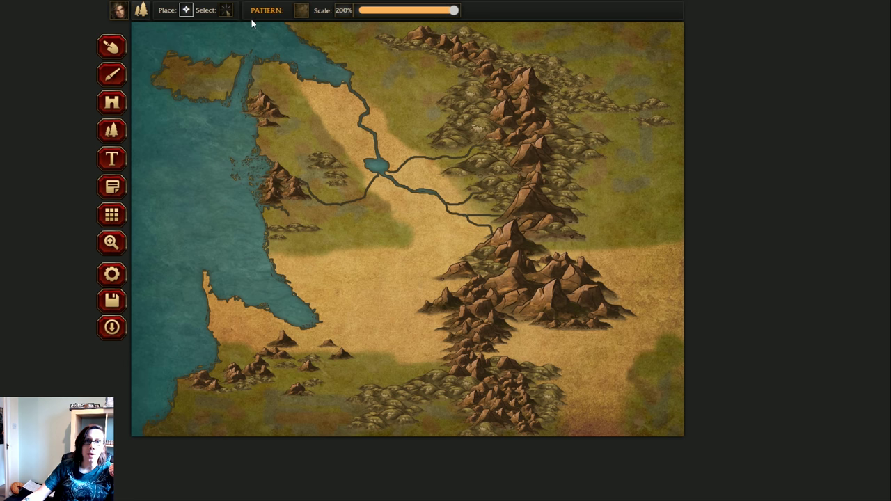
left_click(301, 11)
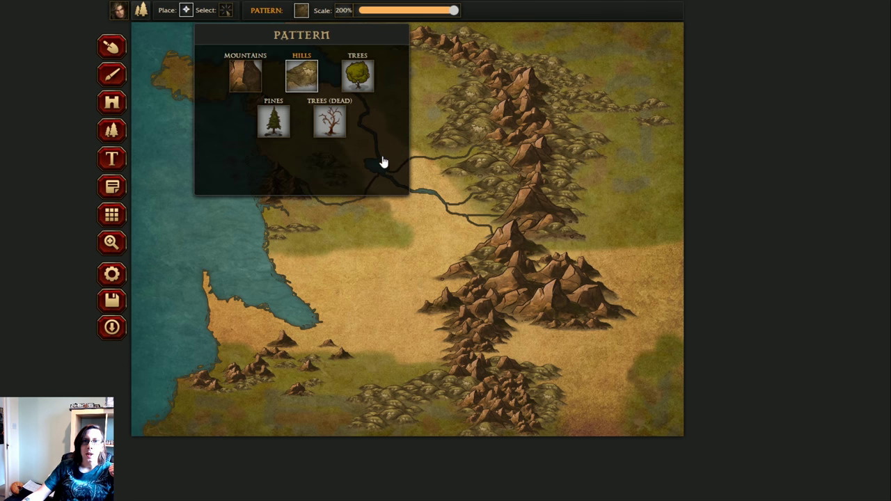
left_click_drag(454, 10, 356, 11)
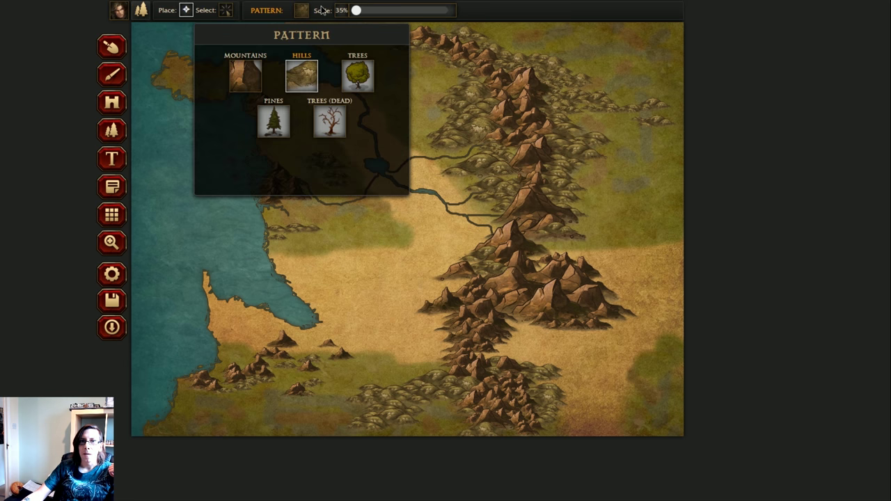
left_click(414, 211)
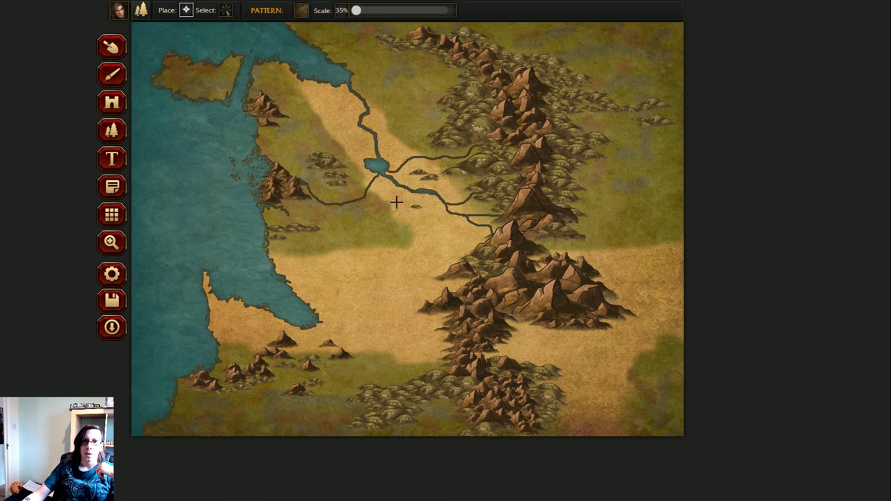
left_click(401, 203)
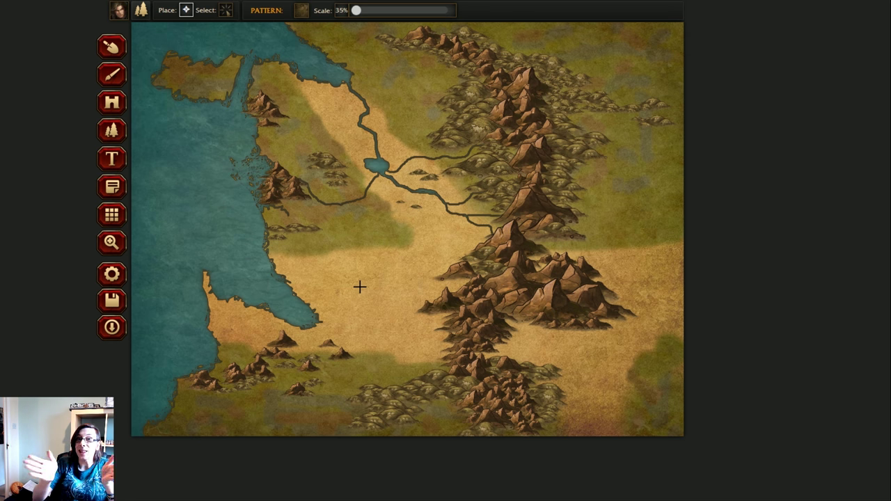
left_click(112, 47)
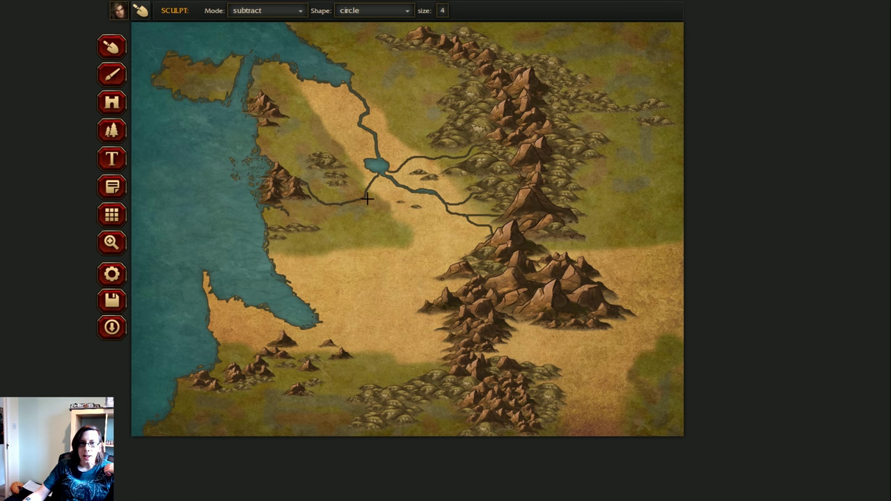
Step: With a size 3 brush, carve a river south from the lake fork and two branches to the mountains, then set size 6
left_click(444, 10)
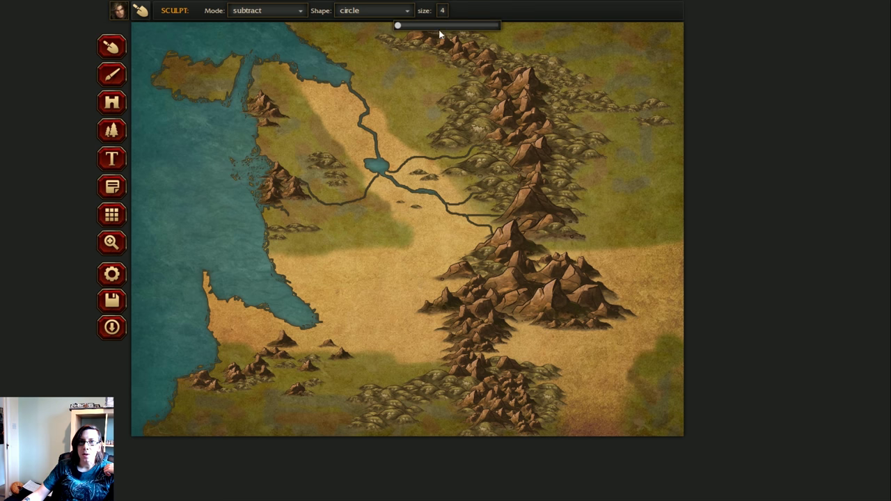
left_click_drag(397, 28, 396, 26)
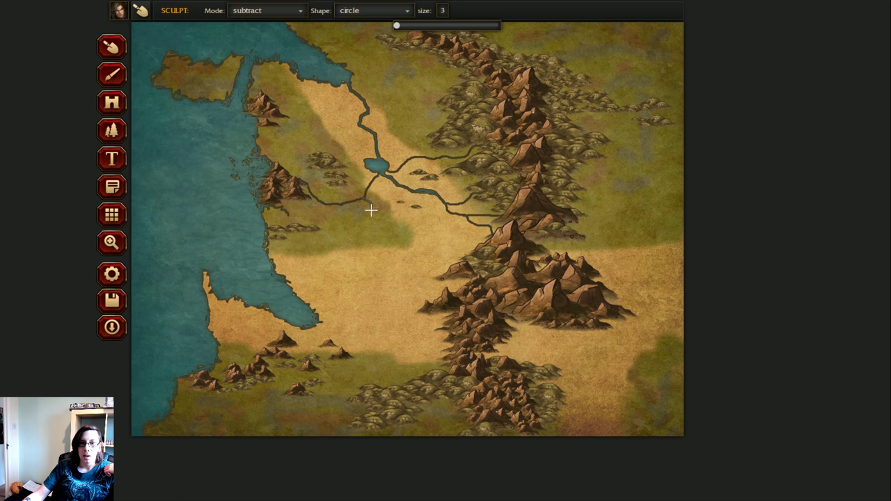
mouse_move(379, 232)
left_mouse_down()
mouse_move(384, 239)
mouse_move(357, 293)
mouse_move(328, 317)
left_mouse_up()
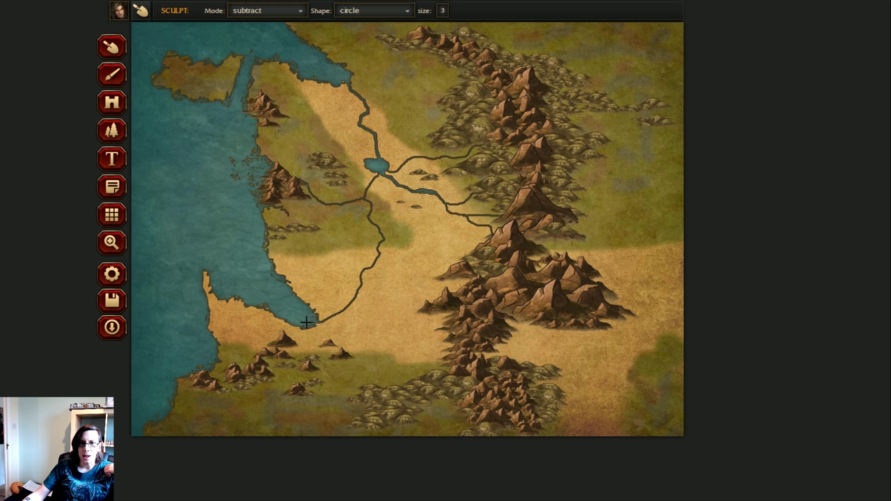
left_click_drag(465, 288, 362, 291)
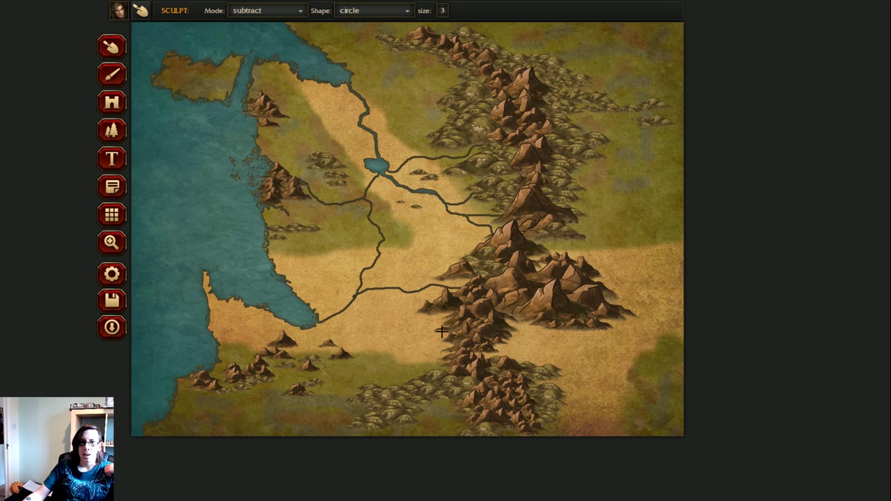
mouse_move(443, 330)
left_mouse_down()
mouse_move(395, 344)
mouse_move(381, 313)
mouse_move(361, 300)
left_mouse_up()
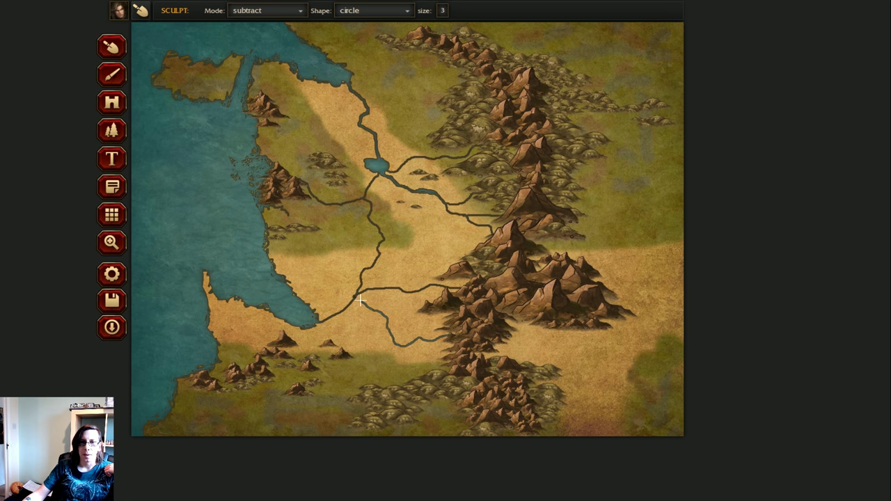
left_click(443, 10)
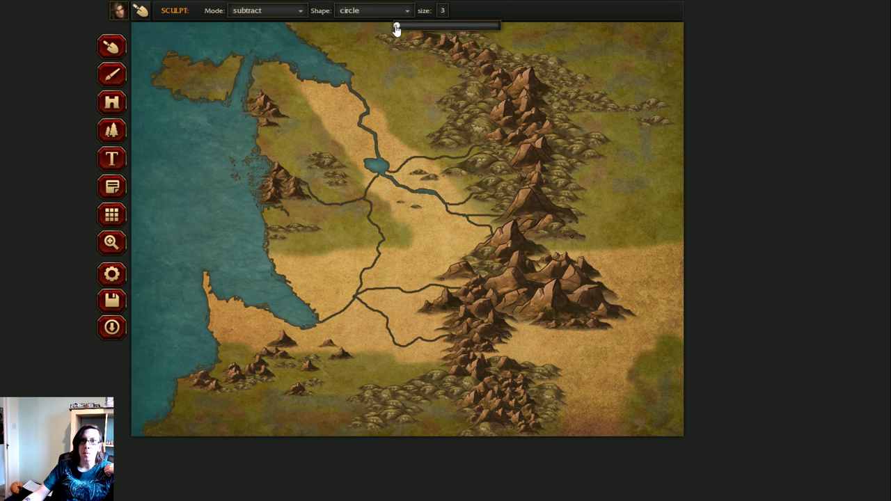
left_click_drag(398, 26, 400, 24)
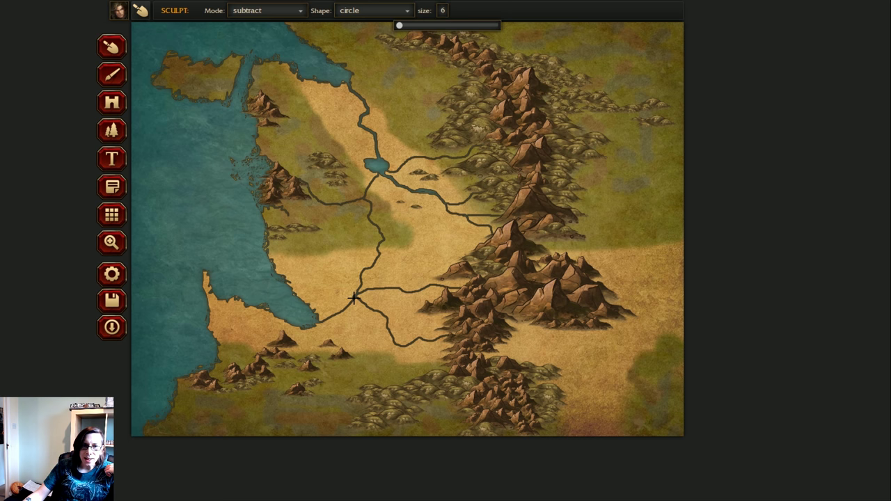
Step: Widen the river channel where it meets the bay
left_click_drag(346, 308, 311, 322)
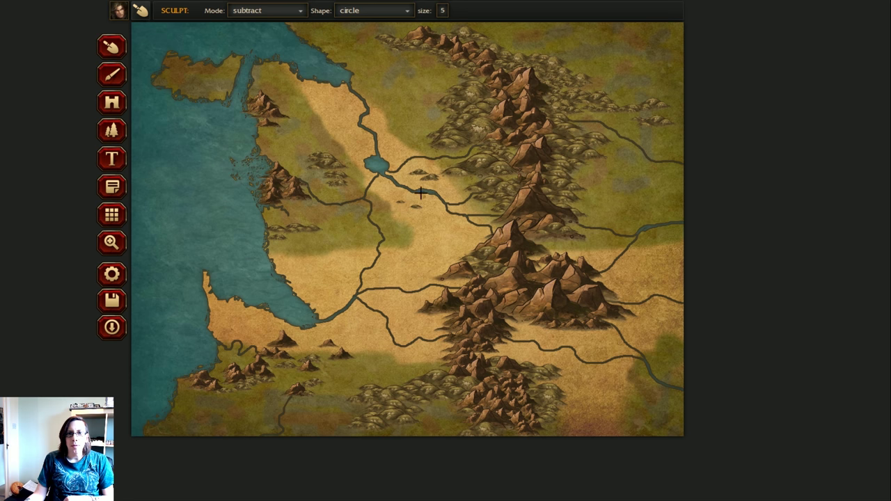
Step: Choose the LAND-1 land texture with brush size 11
left_click(109, 76)
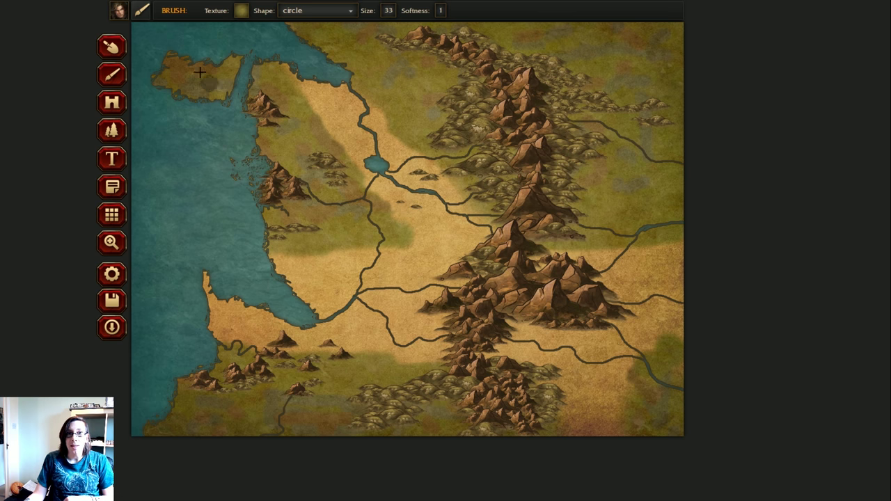
left_click(241, 12)
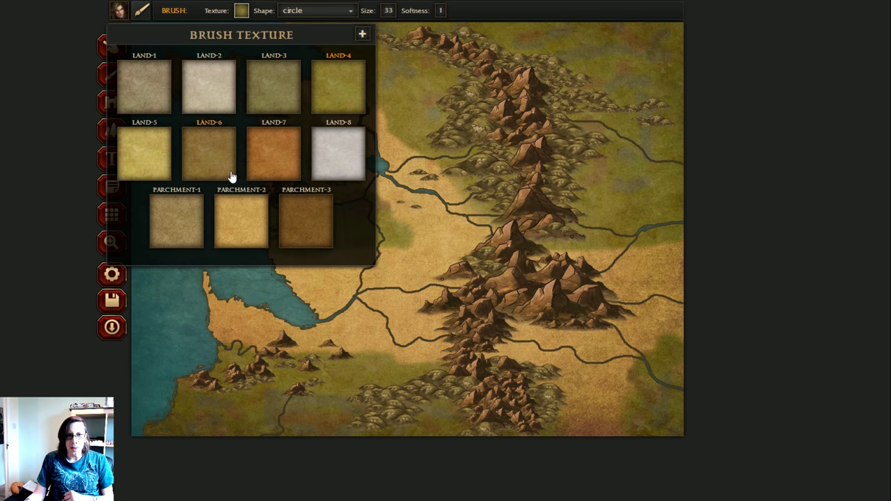
left_click(150, 98)
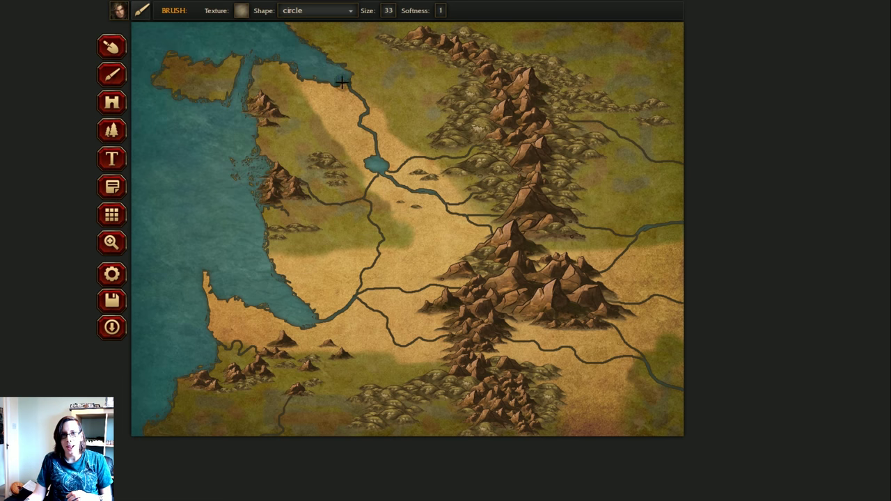
left_click(388, 10)
left_click_drag(365, 25, 346, 25)
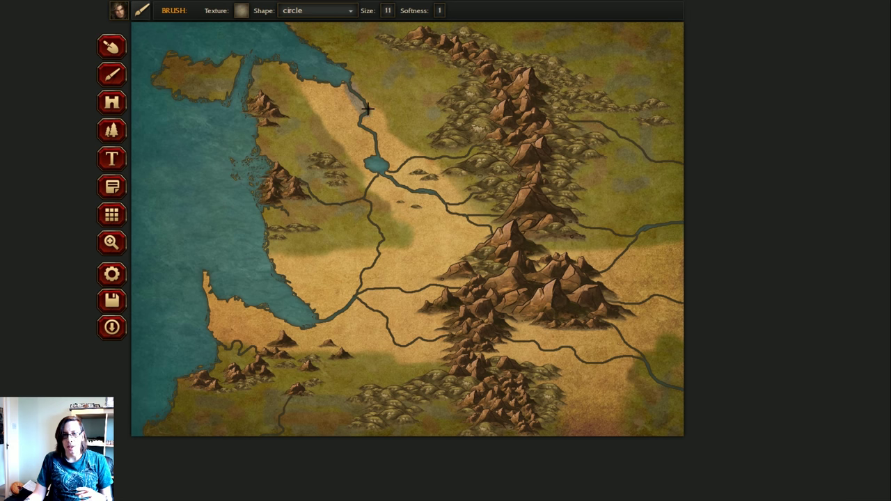
Step: Paint texture bands along the northern river, the lake river and south of the fork, then switch textures
mouse_move(367, 109)
left_mouse_down()
mouse_move(354, 85)
mouse_move(371, 125)
mouse_move(366, 113)
mouse_move(357, 124)
left_mouse_up()
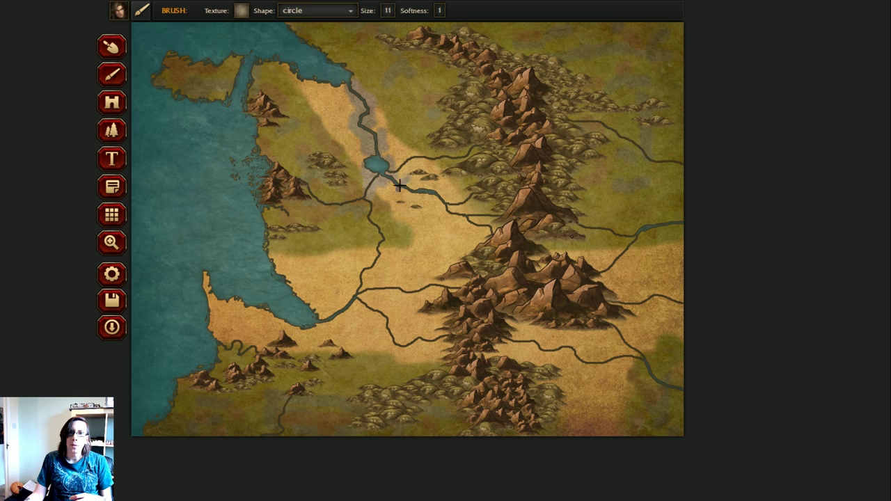
mouse_move(402, 179)
left_mouse_down()
mouse_move(417, 198)
mouse_move(425, 190)
mouse_move(457, 202)
mouse_move(456, 217)
mouse_move(487, 232)
left_mouse_up()
mouse_move(376, 258)
left_mouse_down()
mouse_move(352, 303)
mouse_move(436, 284)
mouse_move(396, 317)
mouse_move(403, 349)
mouse_move(442, 333)
mouse_move(633, 355)
mouse_move(608, 327)
mouse_move(622, 303)
mouse_move(597, 268)
left_mouse_up()
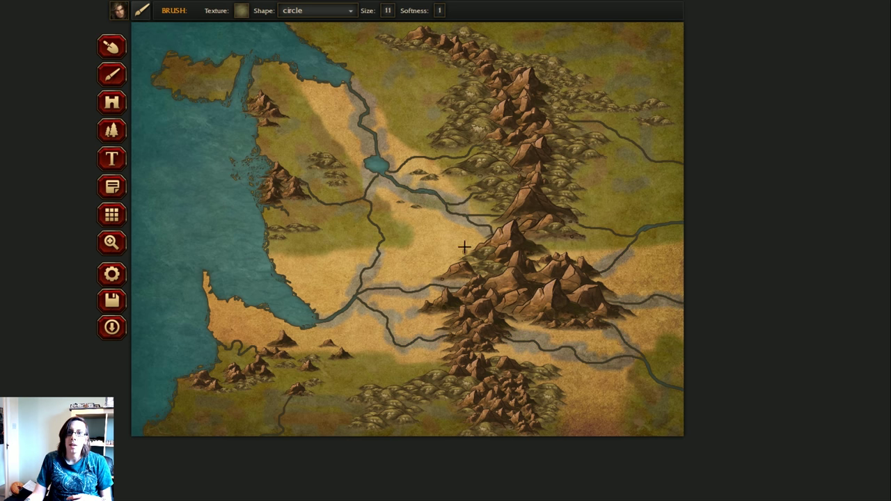
left_click_drag(347, 273, 348, 285)
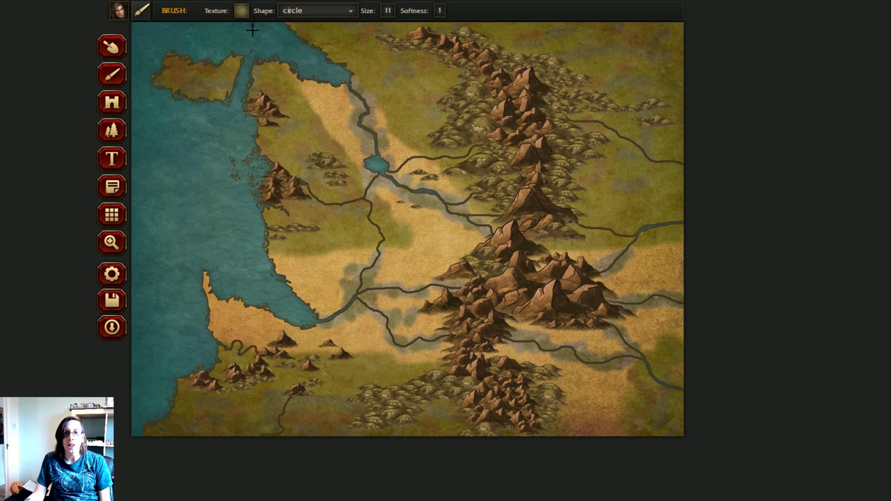
left_click(241, 11)
left_click(342, 103)
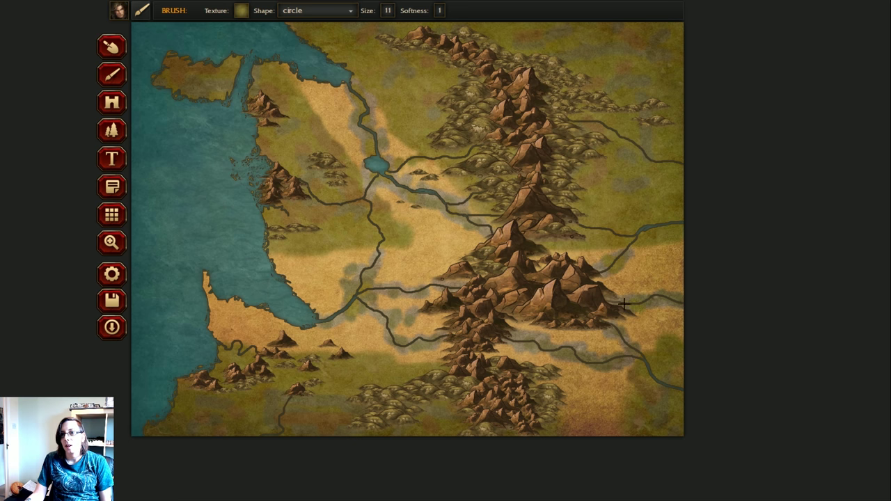
left_click(106, 132)
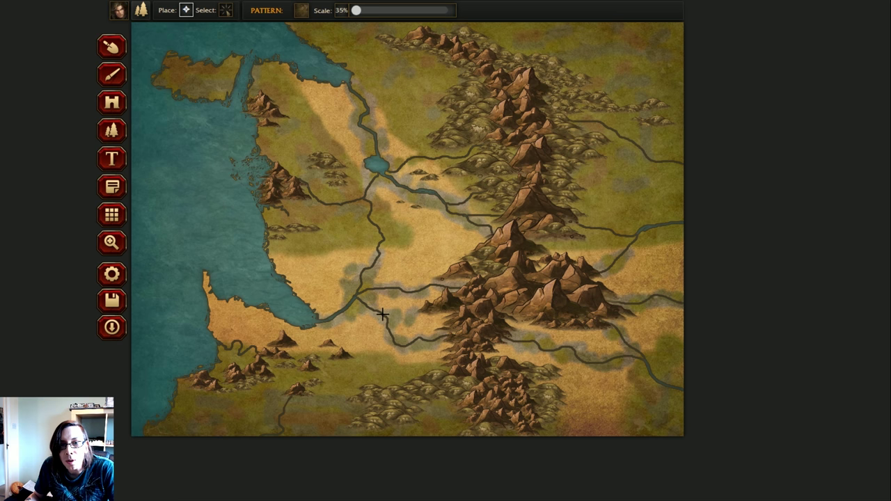
Step: Zoom in and place a Stone Bridge at the river junction
left_click(111, 242)
scroll(355, 295, "up", 5)
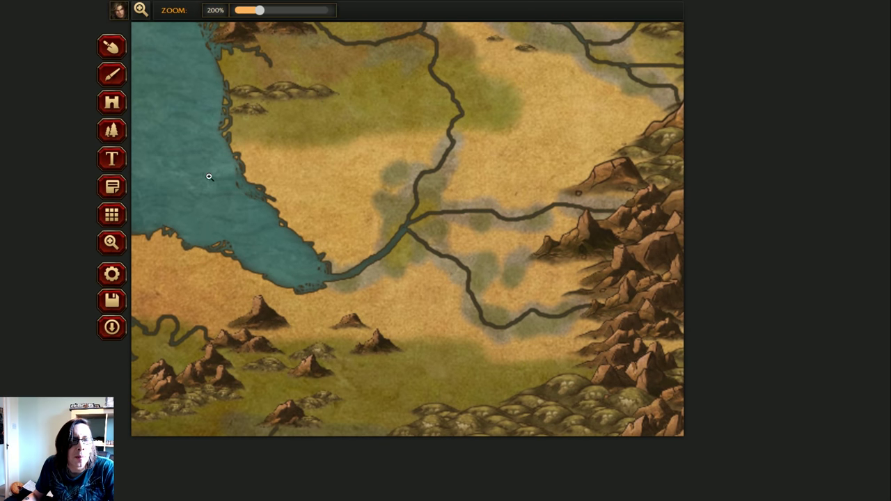
left_click(111, 131)
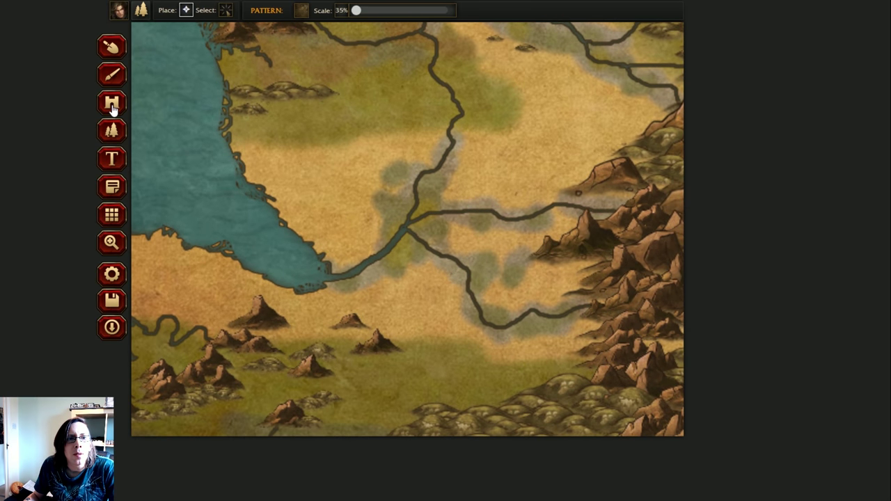
left_click(301, 10)
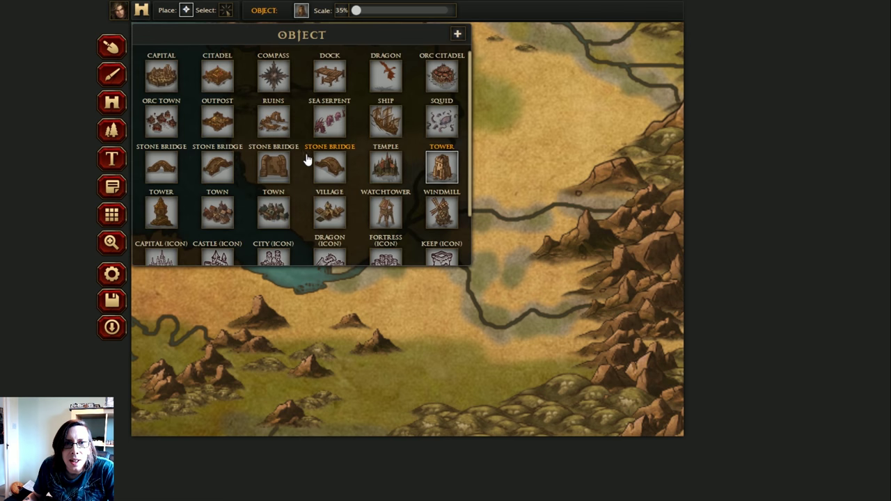
left_click(333, 168)
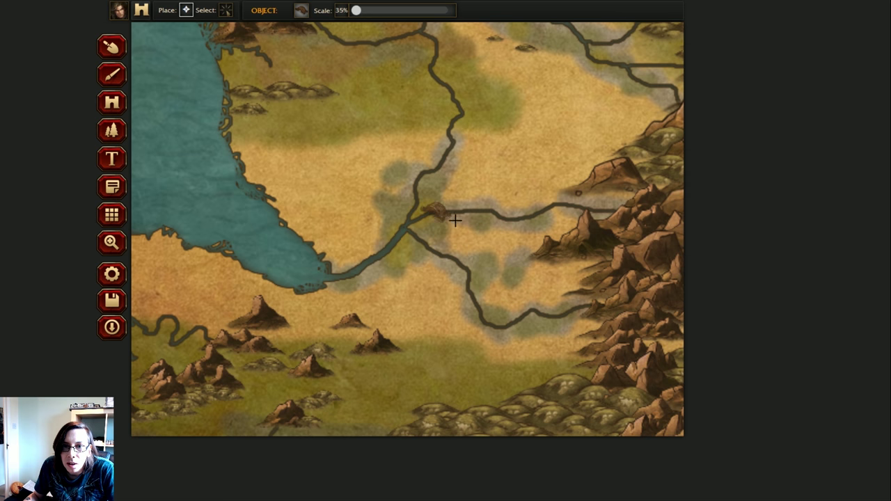
left_click(436, 212)
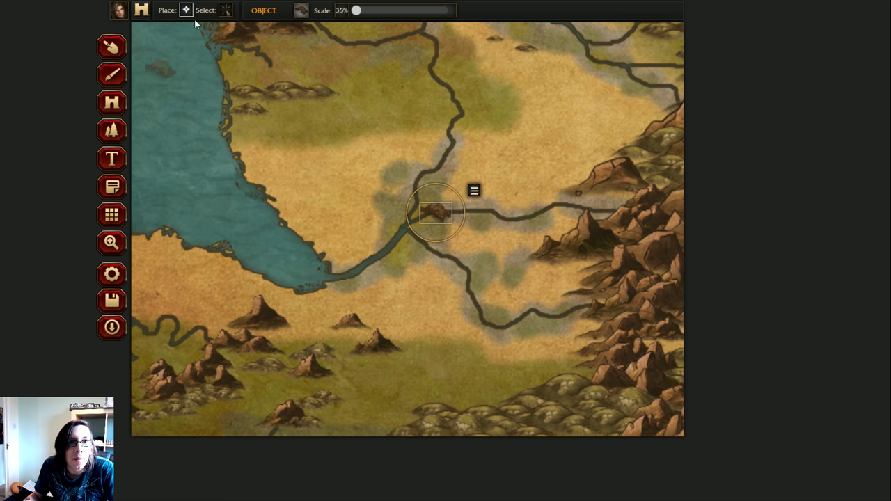
Step: Add a second Stone Bridge design at the junction and nudge both bridges onto the river
left_click(304, 12)
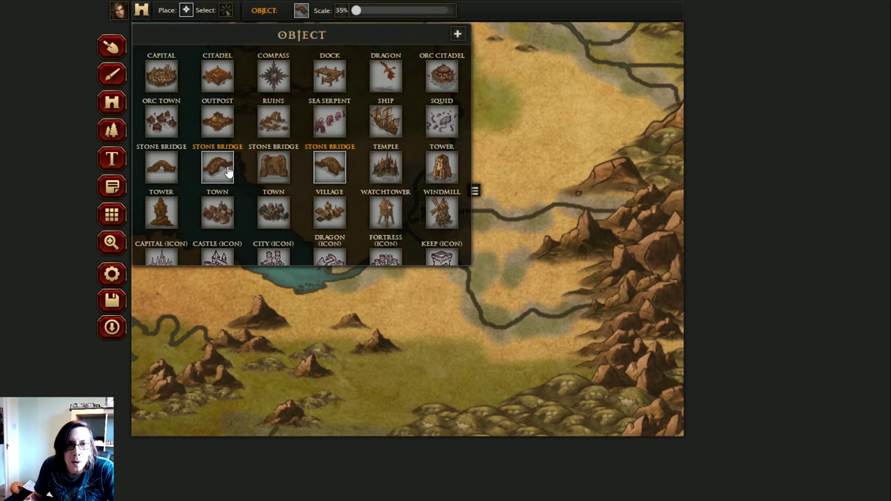
left_click(160, 167)
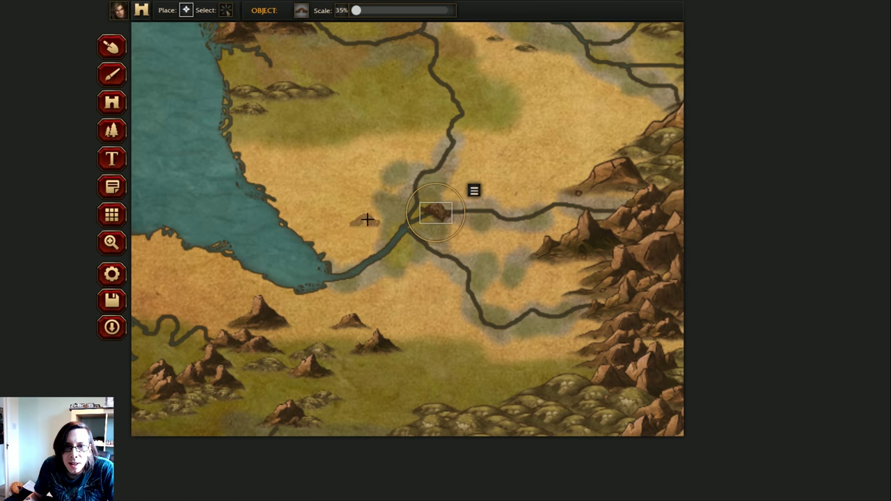
left_click(415, 186)
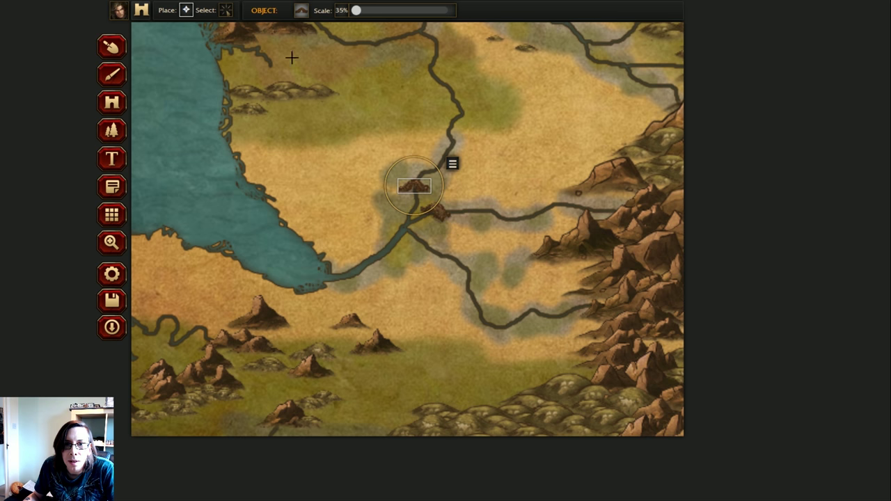
left_click(218, 11)
left_click(417, 184)
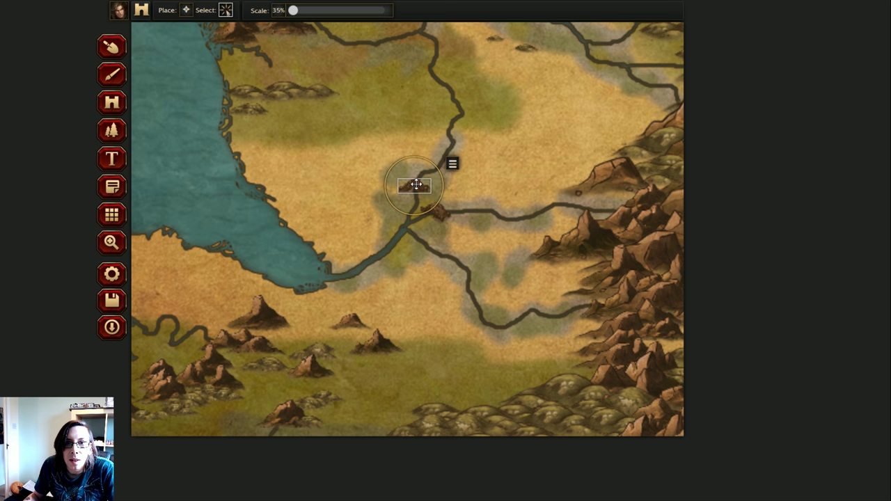
left_click_drag(416, 184, 441, 211)
left_click(448, 213)
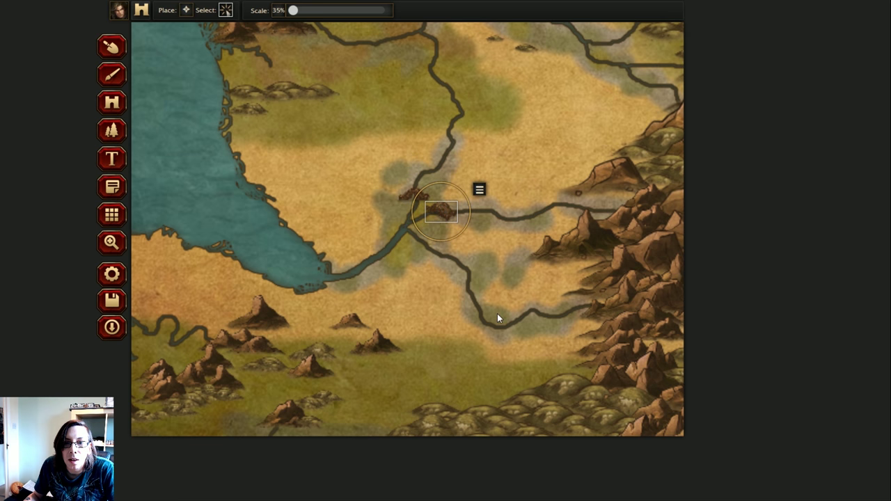
Step: Place another stone bridge design on the southern river branch
left_click(111, 131)
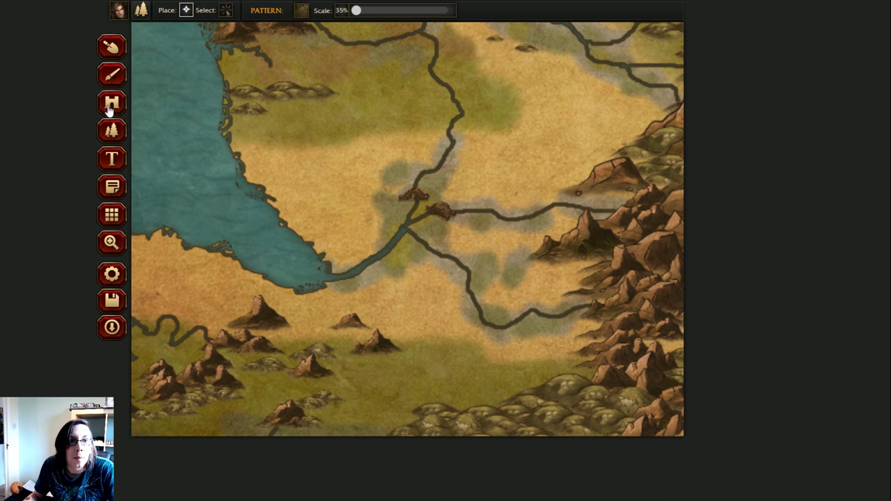
left_click(110, 105)
left_click(300, 10)
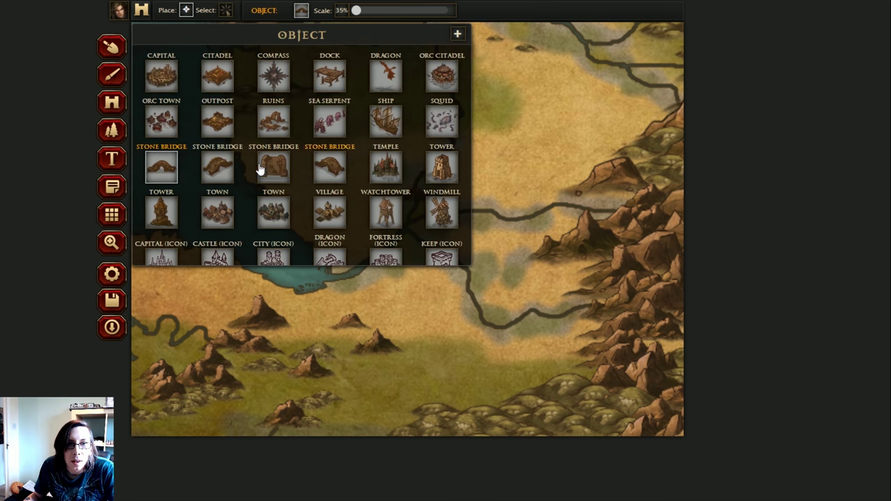
left_click(218, 167)
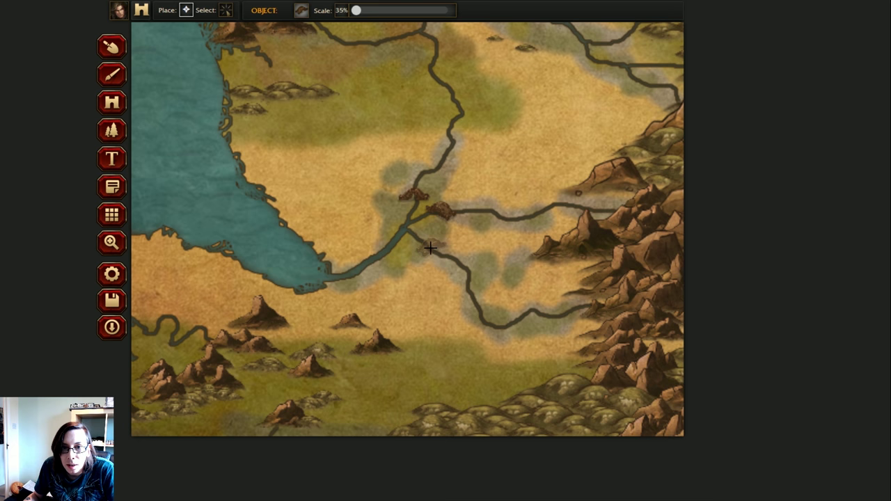
left_click(432, 249)
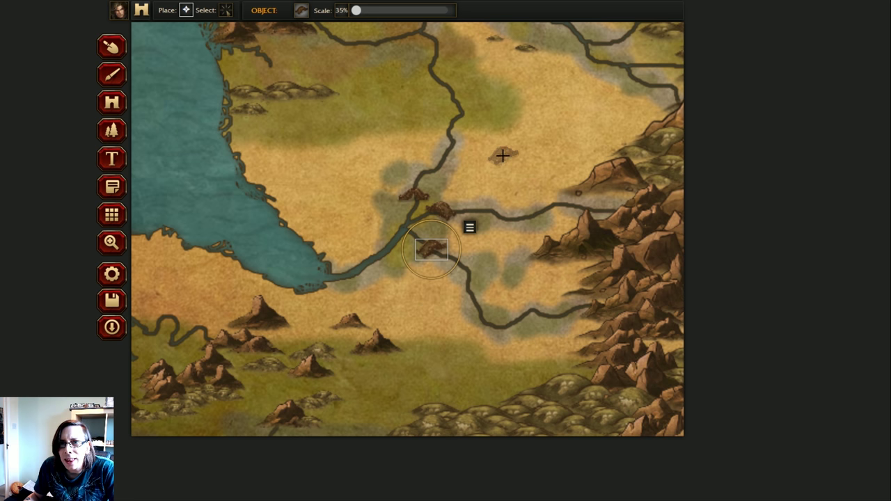
left_click(111, 243)
Step: Pan back to the junction bridges and place an Outpost beside them
left_click_drag(523, 88, 453, 281)
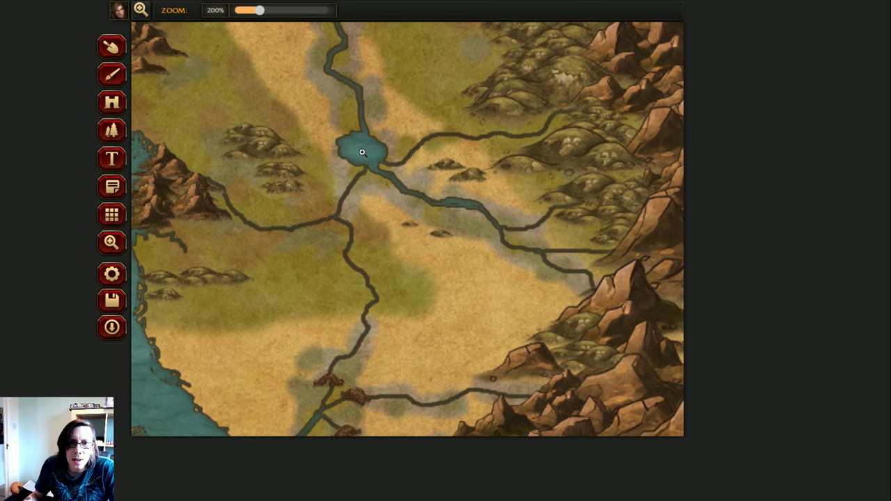
left_click_drag(372, 113, 415, 176)
left_click_drag(452, 371, 394, 194)
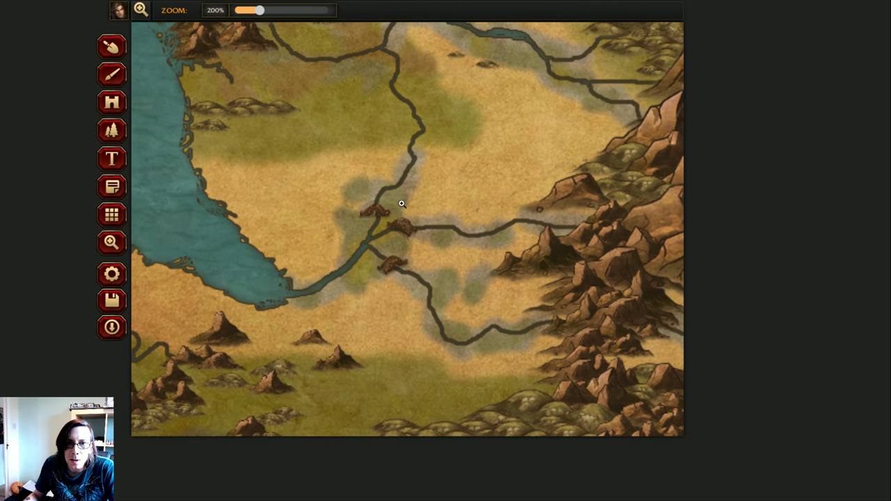
left_click(118, 106)
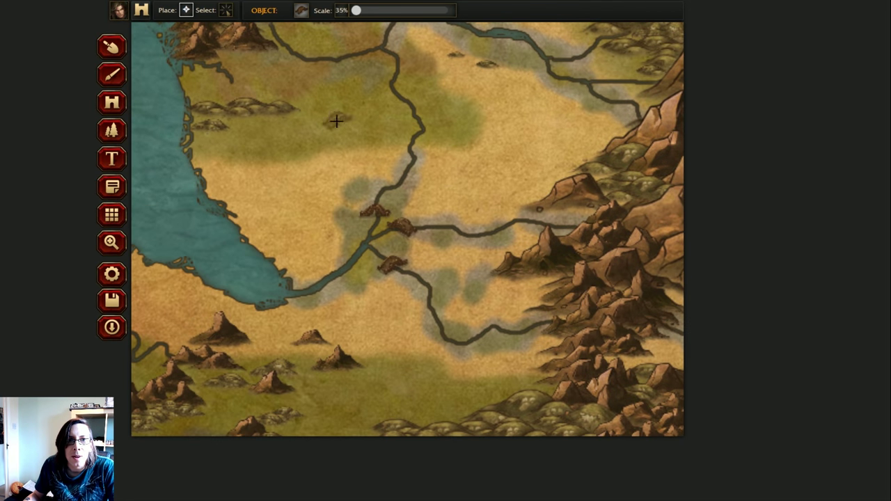
left_click(302, 12)
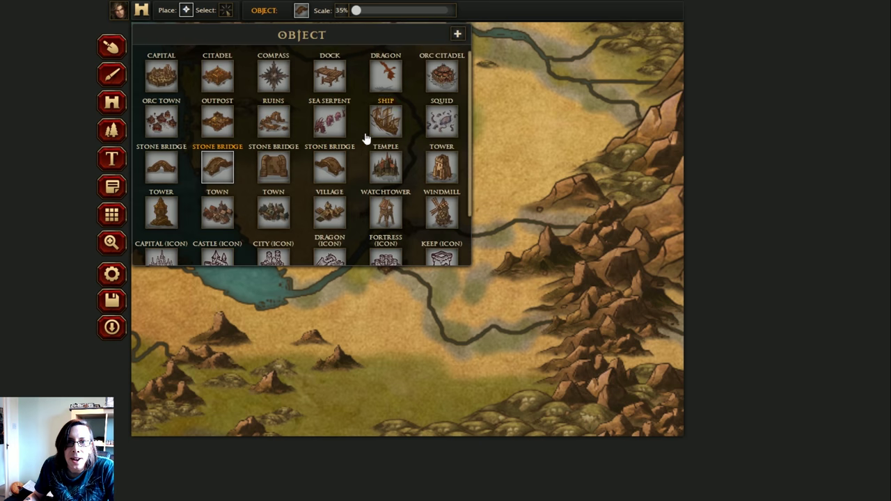
left_click(218, 122)
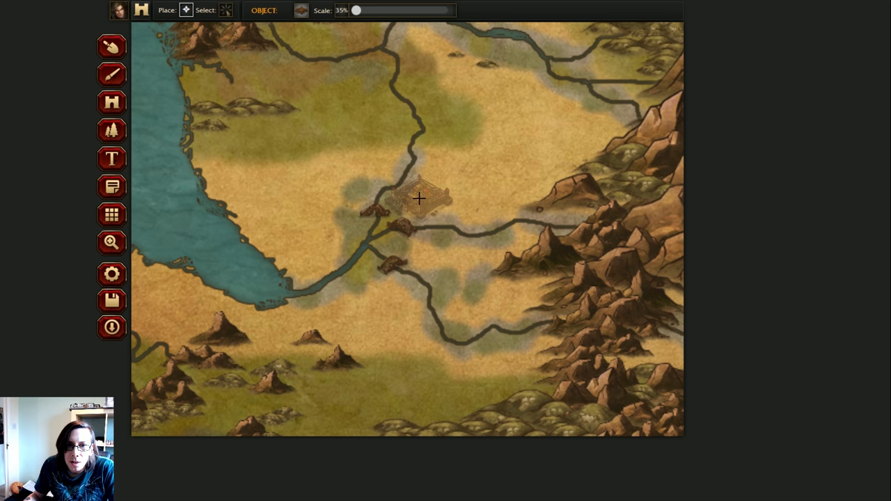
left_click(419, 198)
Step: Remove the extra outpost that landed near the coast
left_click(301, 235)
left_click(112, 243)
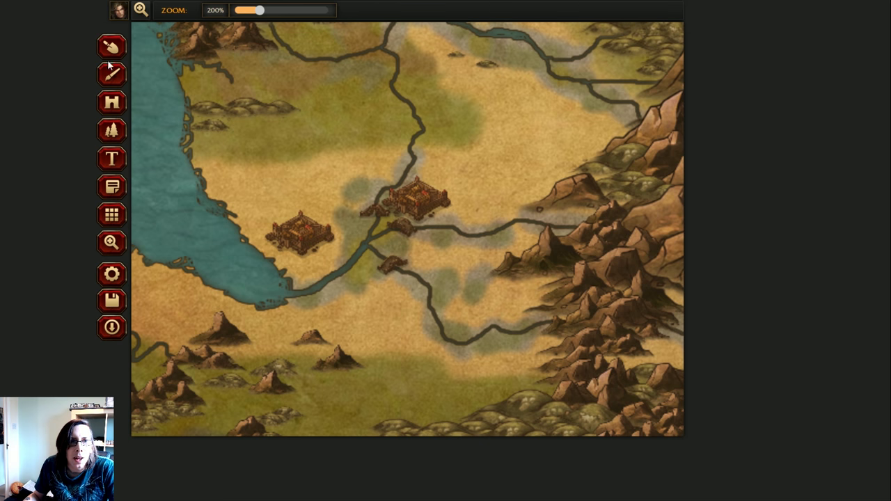
left_click(112, 105)
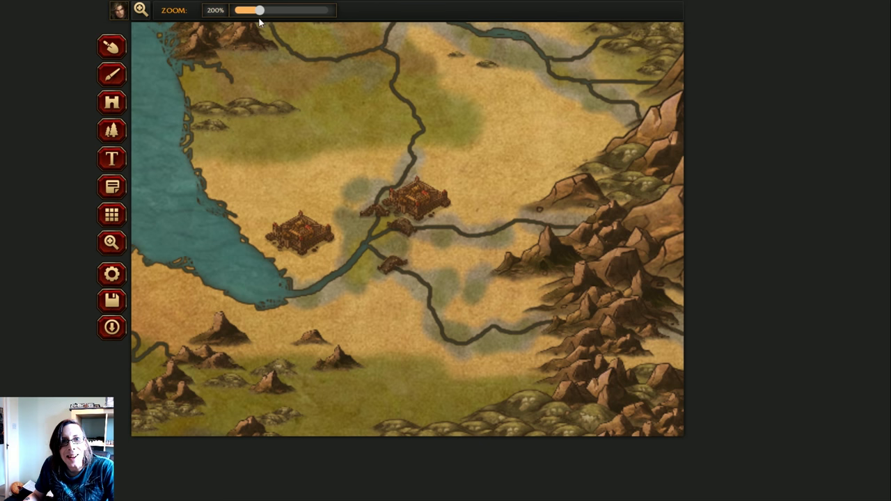
left_click(312, 214)
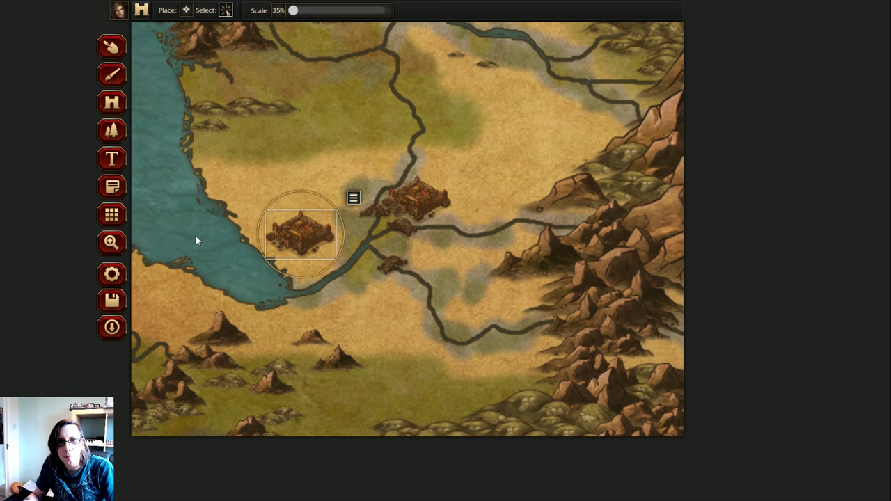
left_click(354, 200)
left_click(379, 214)
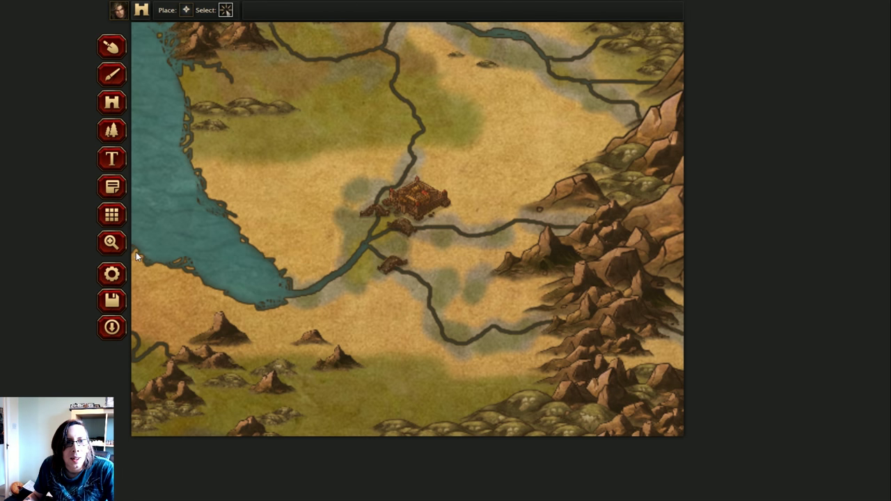
scroll(248, 238, "up", 2)
Step: Zoom out to show the whole map and switch to the Buildings tool
scroll(263, 24, "down", 3)
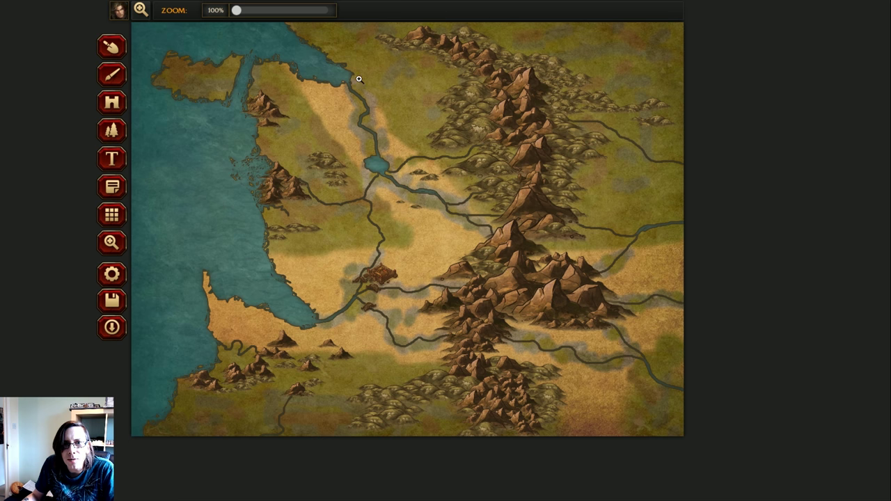
left_click(111, 106)
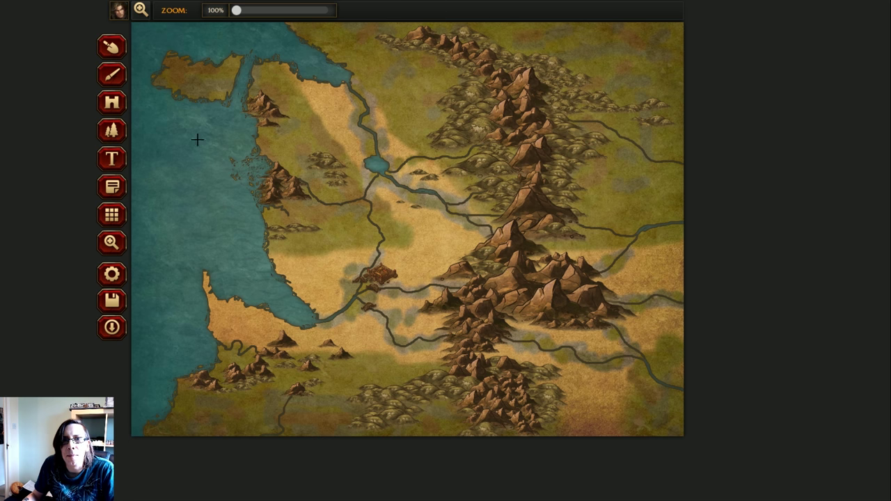
Step: Place a walled fortress at 58% scale beside the northern river mouth by the bay
left_click(300, 10)
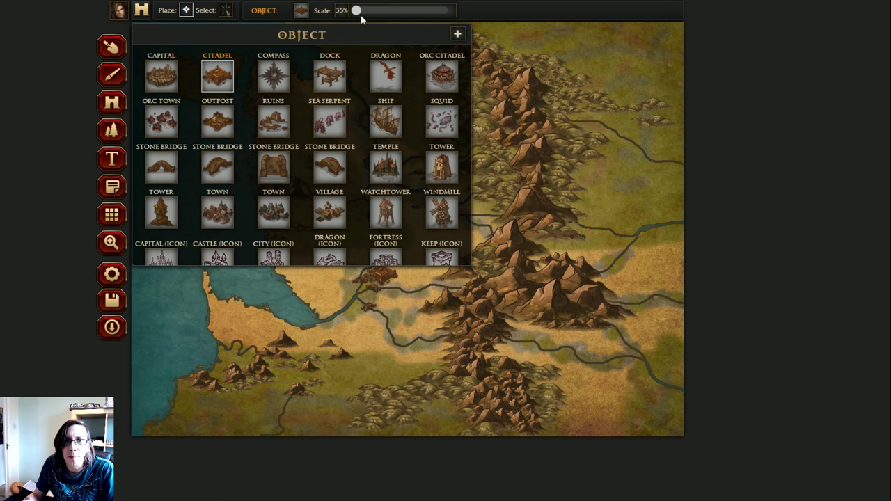
left_click_drag(357, 11, 361, 11)
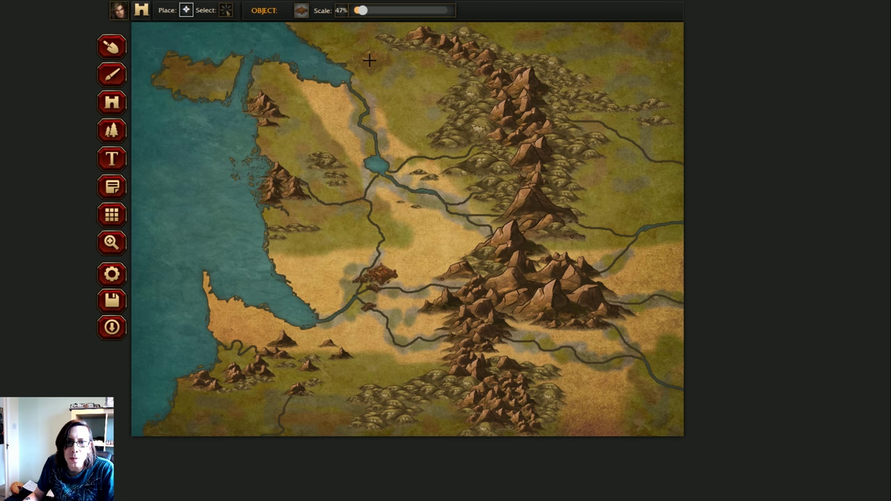
left_click_drag(359, 11, 368, 12)
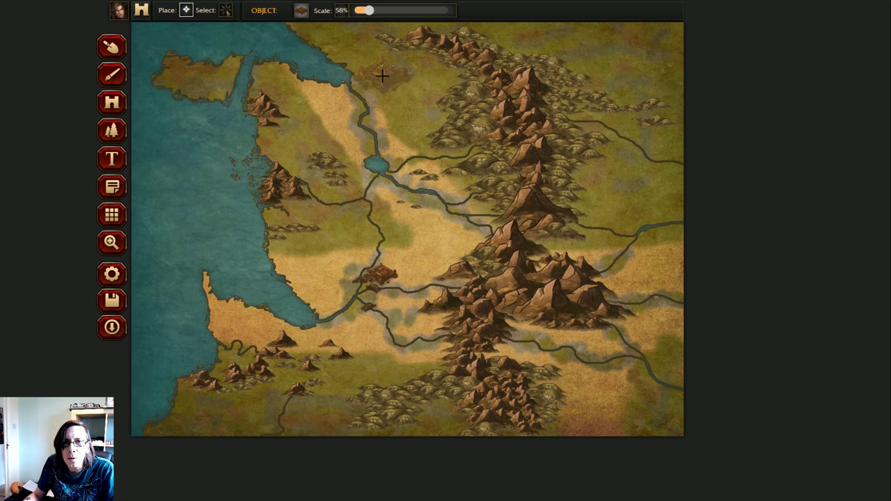
left_click(382, 75)
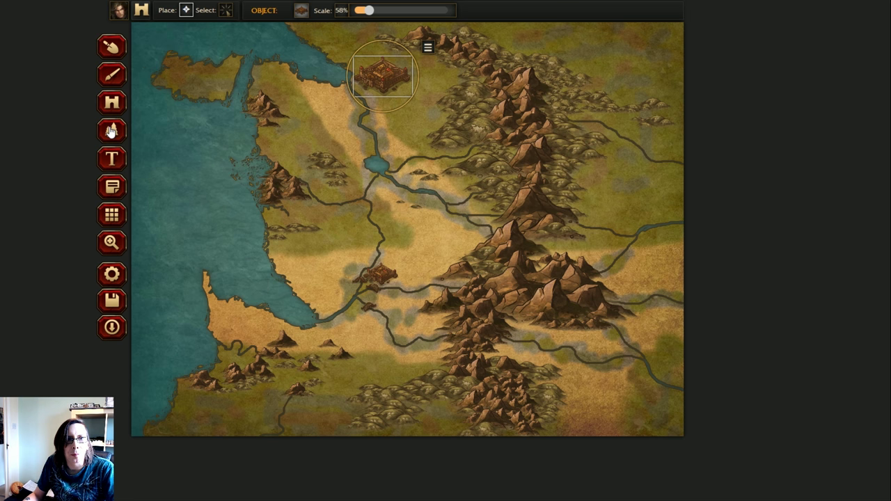
left_click(112, 47)
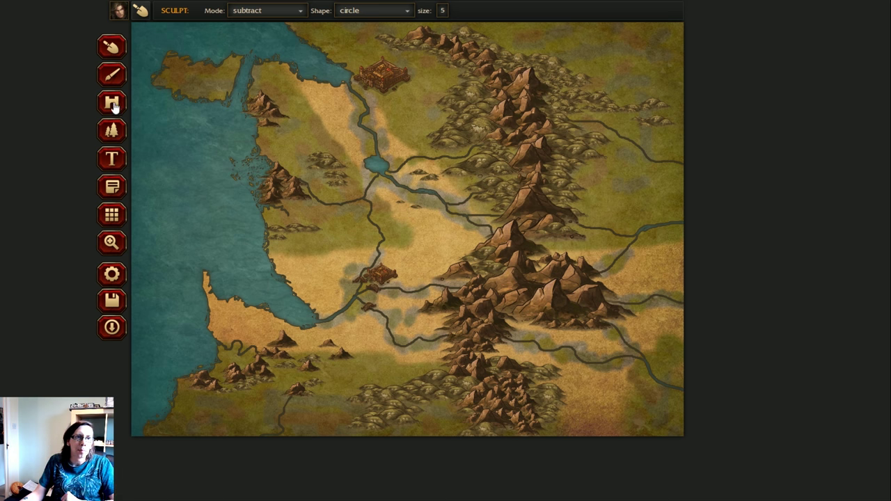
Step: Place a Town object at 41% scale on the eastern road near the map's right edge
left_click(120, 127)
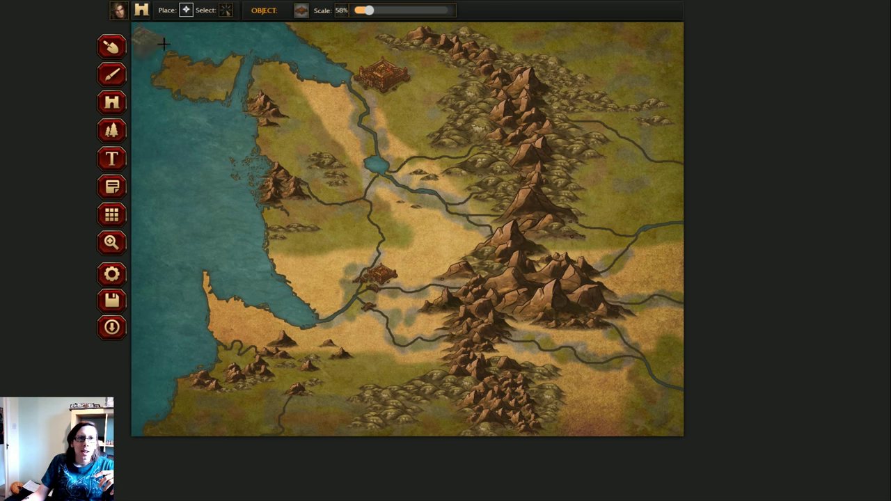
left_click(302, 14)
left_click(161, 76)
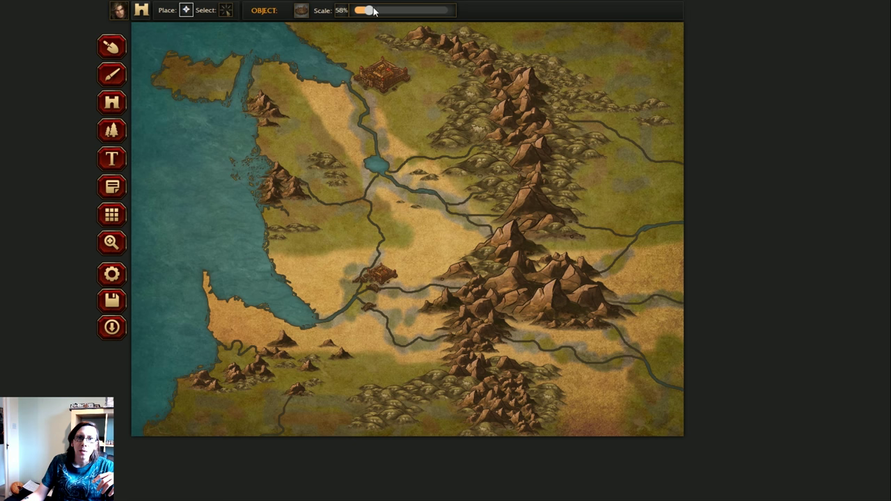
left_click_drag(374, 10, 358, 11)
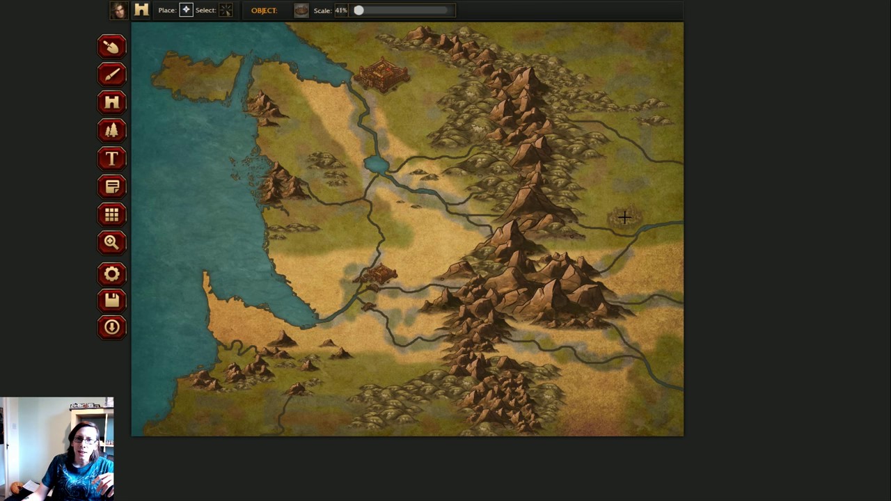
left_click(624, 219)
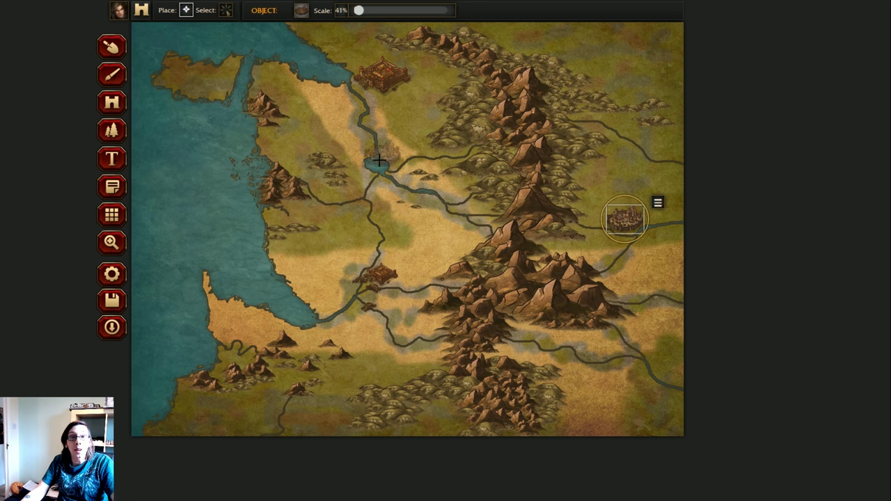
Step: Place small building objects on the road by the river east of the lake
left_click(114, 112)
left_click(272, 166)
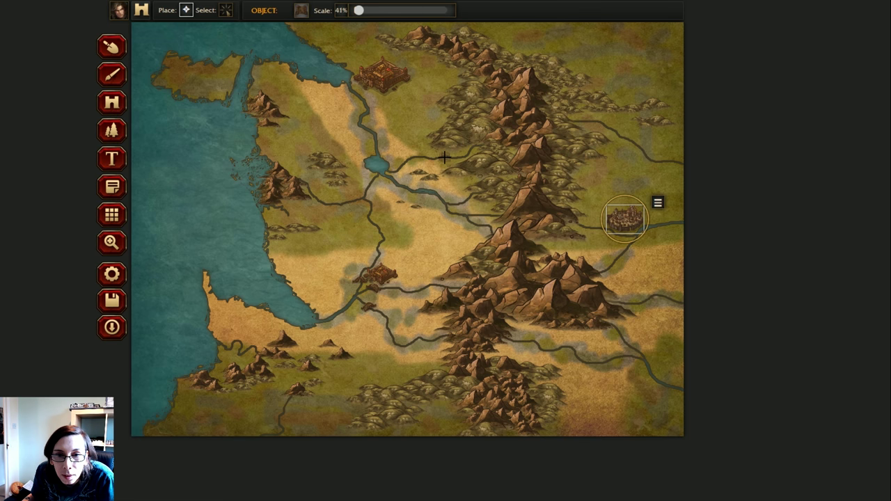
left_click(444, 158)
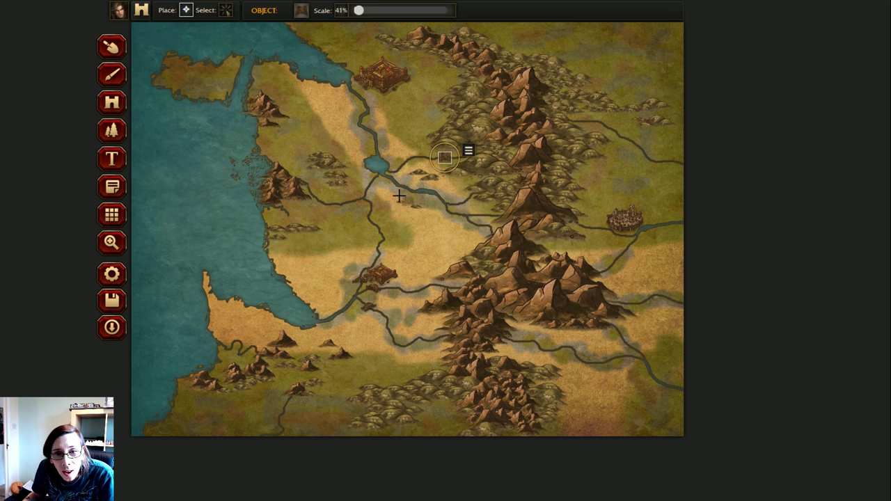
left_click(456, 204)
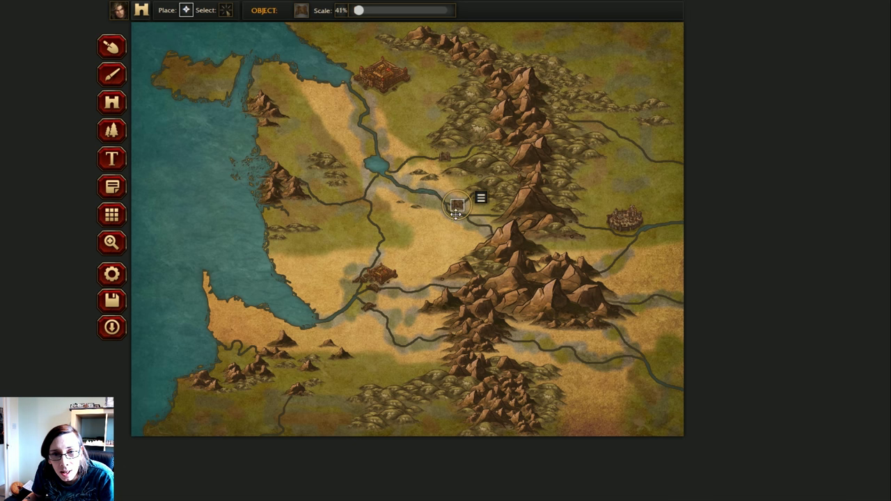
left_click(445, 227)
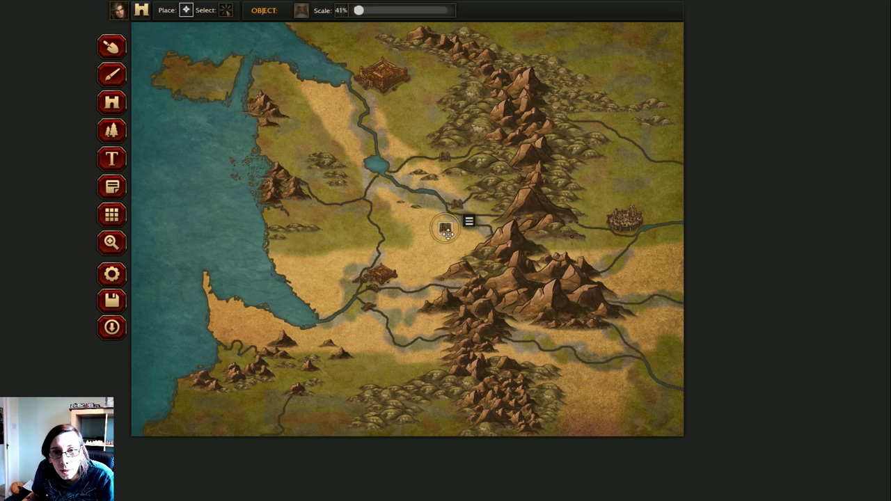
Step: Drag the small building onto the road and deselect it
left_click(224, 13)
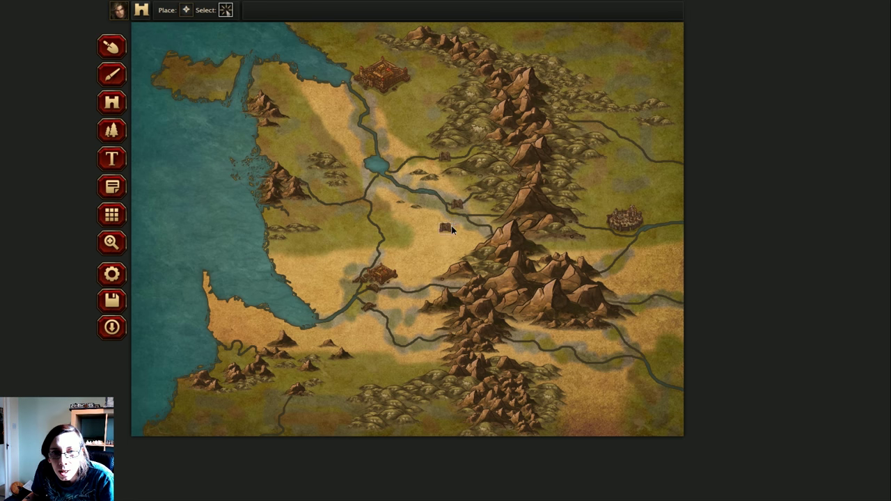
left_click_drag(446, 228, 457, 208)
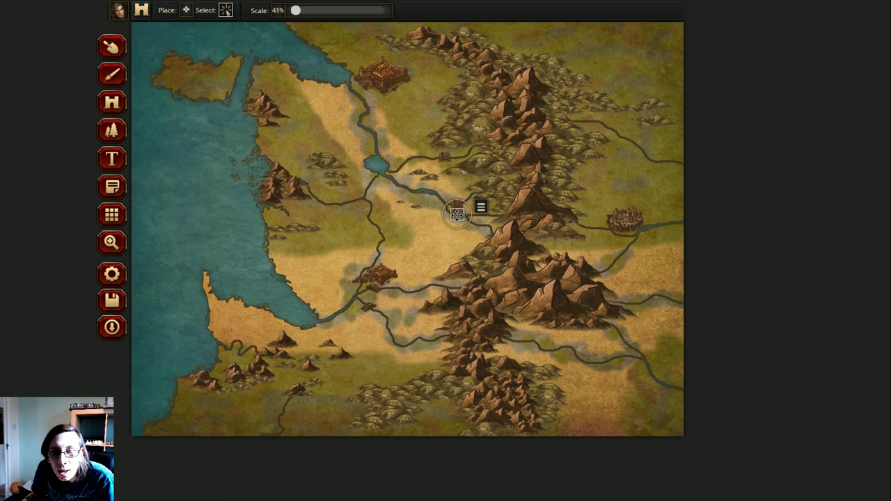
left_click(422, 251)
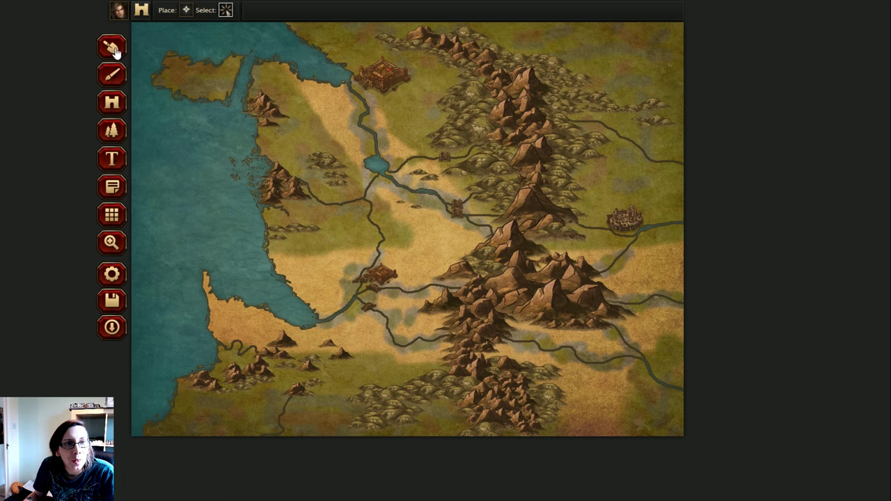
Step: Set the texture brush to dark Parchment-3 with size 2 and softness 0.13
left_click(111, 74)
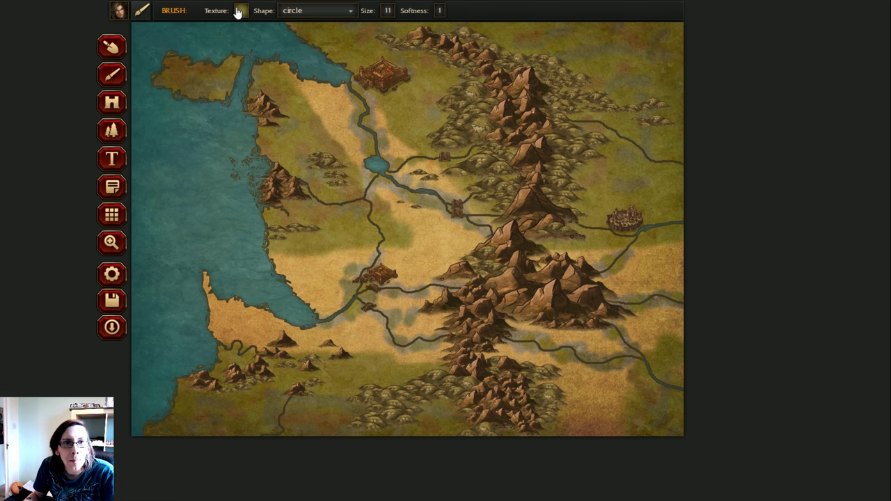
left_click(240, 11)
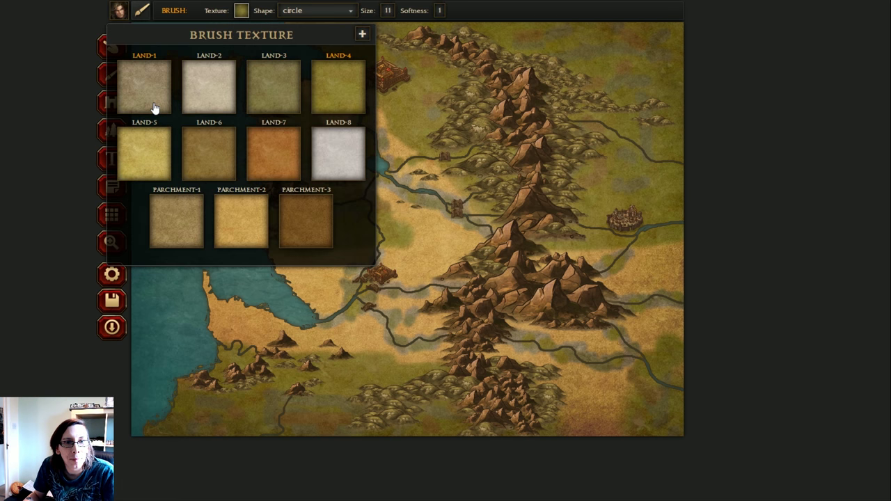
left_click(306, 221)
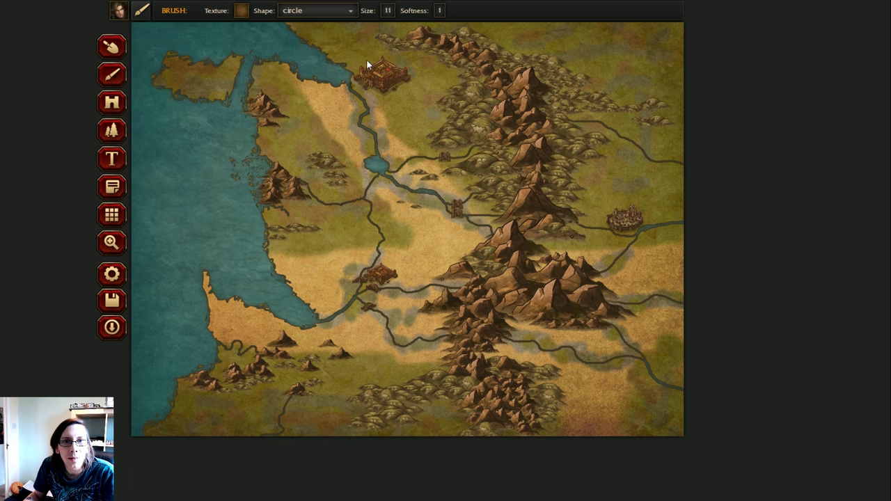
left_click(388, 12)
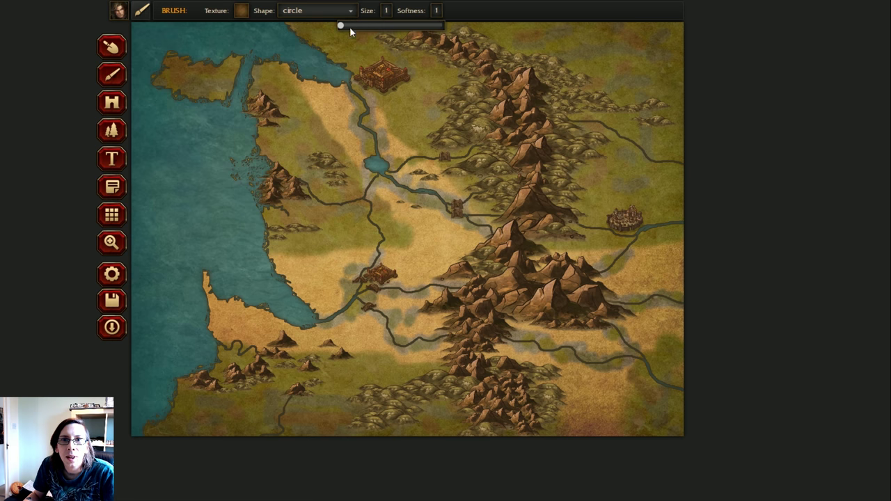
left_click(439, 11)
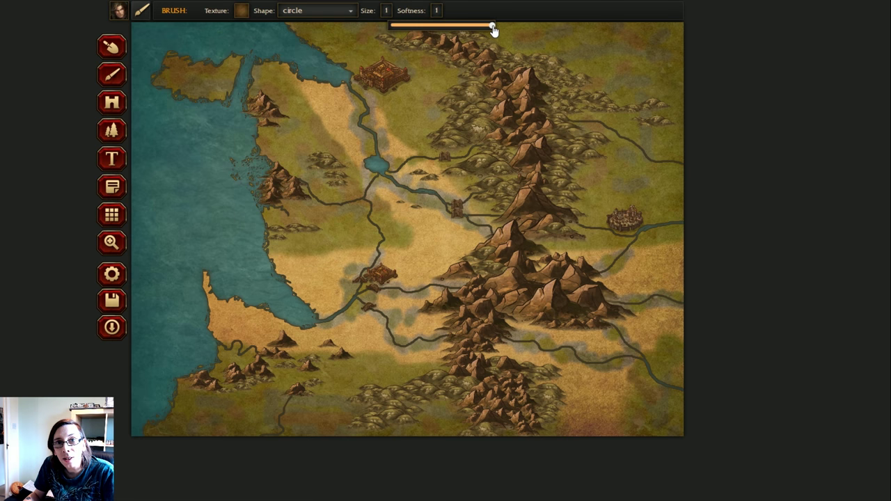
mouse_move(494, 28)
left_mouse_down()
mouse_move(408, 30)
mouse_move(515, 33)
left_mouse_up()
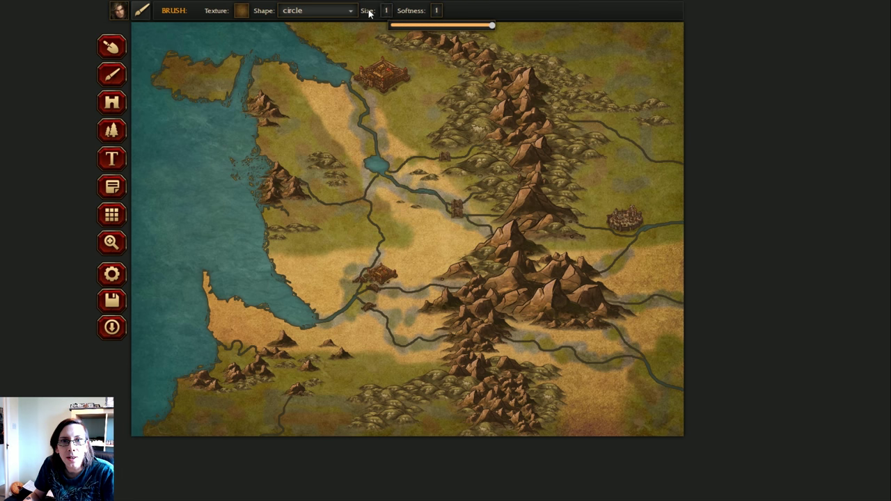
left_click(387, 10)
mouse_move(342, 28)
left_mouse_down()
mouse_move(480, 29)
mouse_move(341, 26)
left_mouse_up()
left_click(419, 11)
left_click(499, 28)
left_click(390, 10)
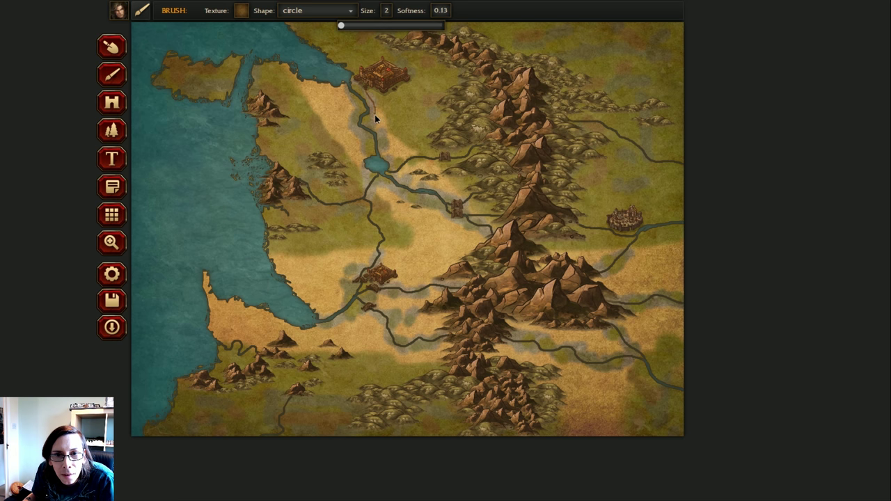
Step: Paint a thin road in three strokes from the castle along the river to the lower bridge
left_click_drag(371, 123, 380, 132)
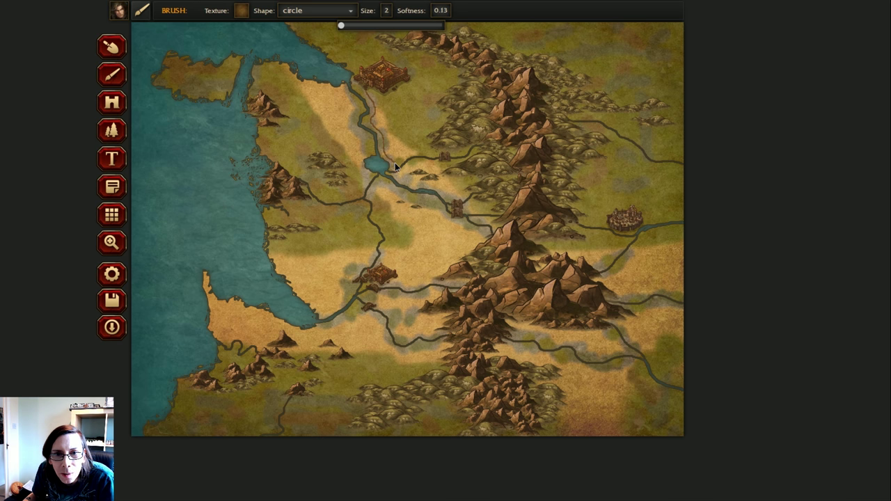
left_click_drag(411, 156, 435, 156)
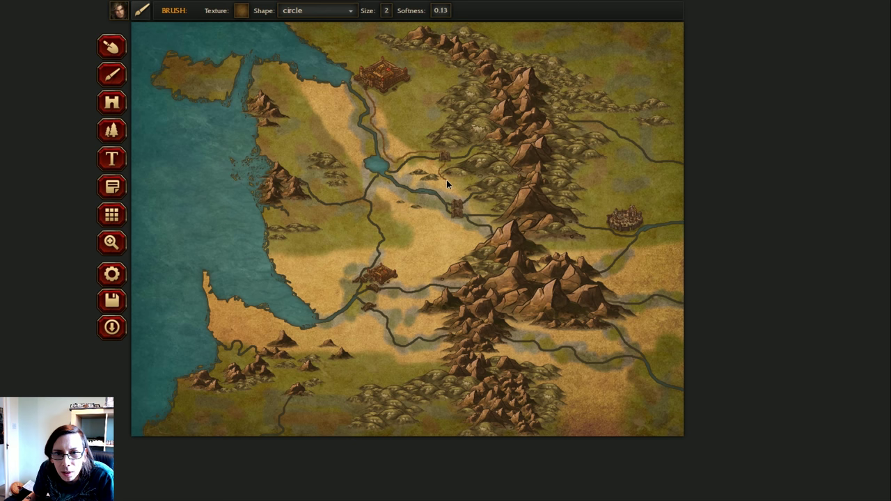
left_click_drag(451, 181, 459, 197)
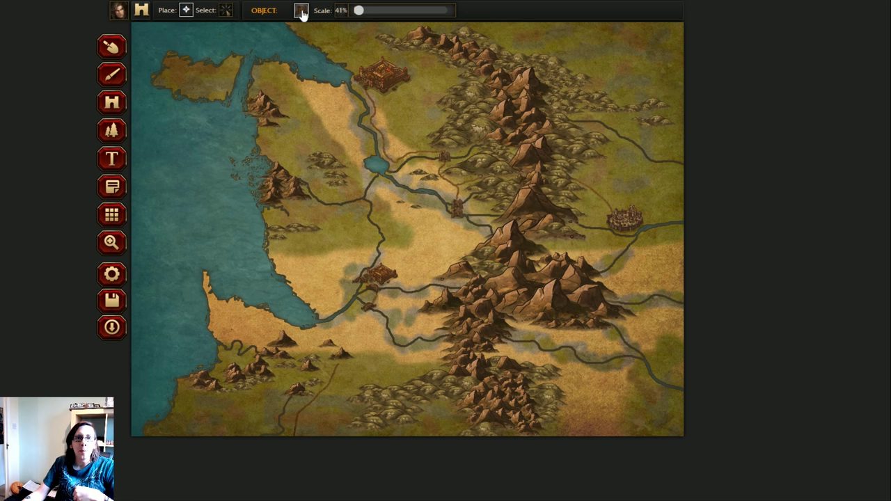
Step: Place a Village object at 35% scale on the road below the riverside building
left_click(301, 11)
left_click(325, 213)
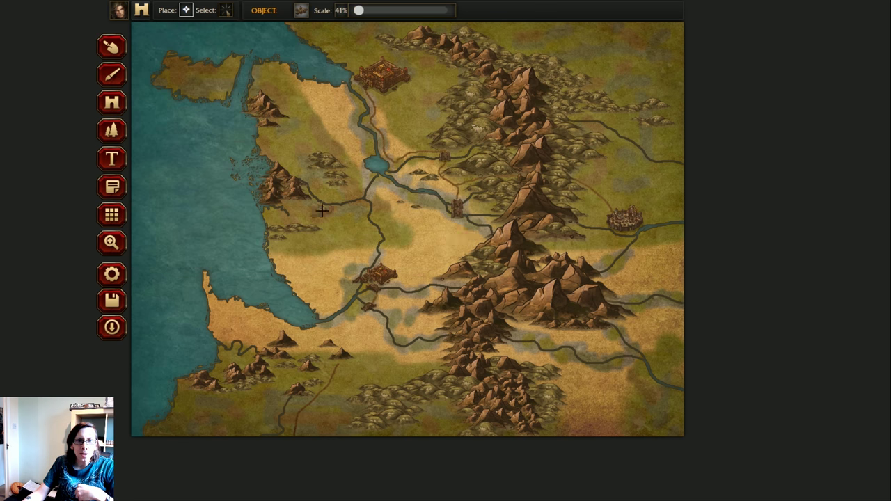
left_click_drag(358, 10, 355, 11)
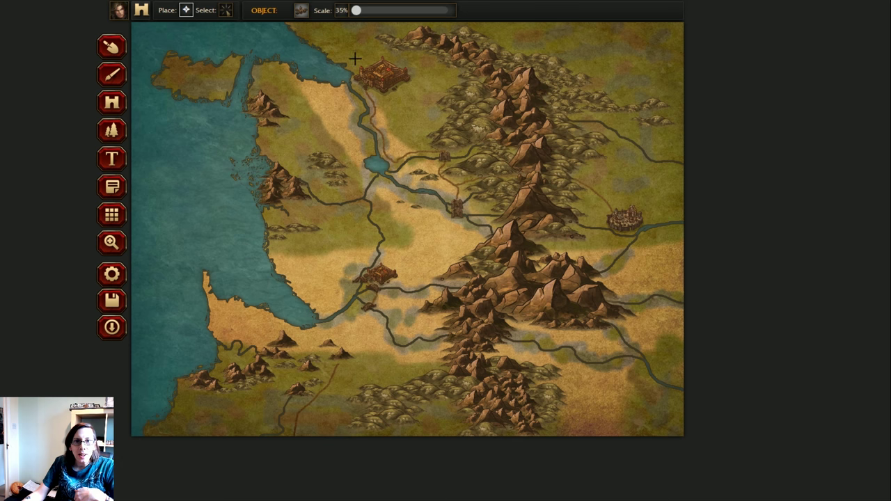
left_click(455, 220)
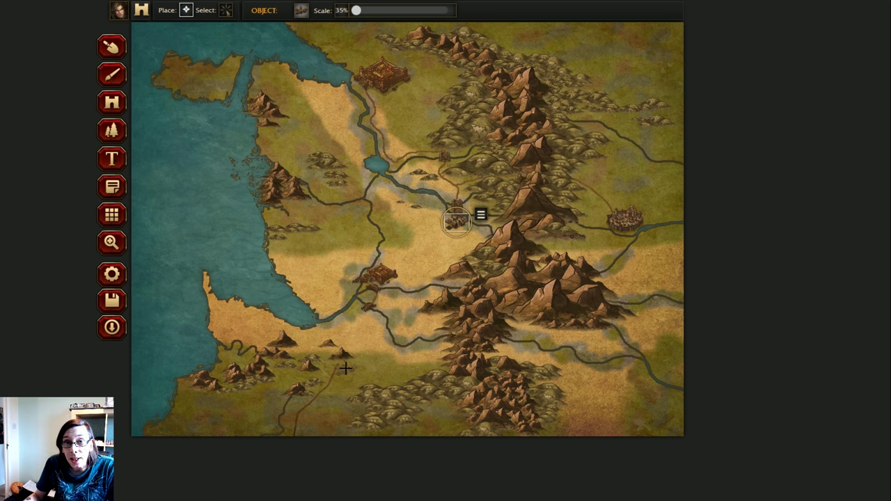
Step: Place a second village in the south-west and drag it onto the south-western road
left_click(366, 312)
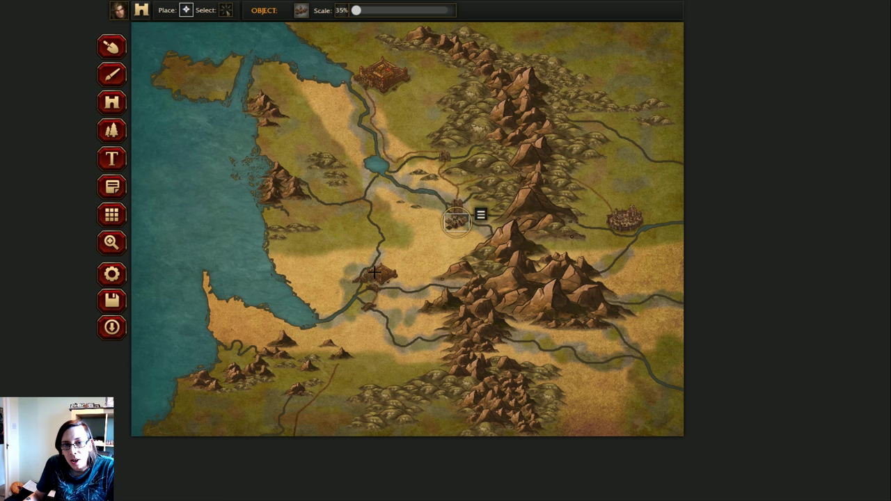
left_click(348, 365)
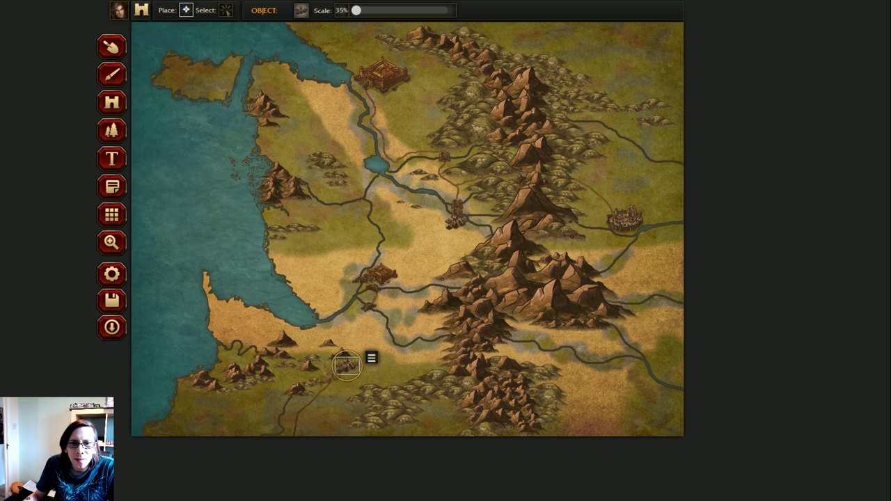
left_click(225, 10)
left_click(349, 367)
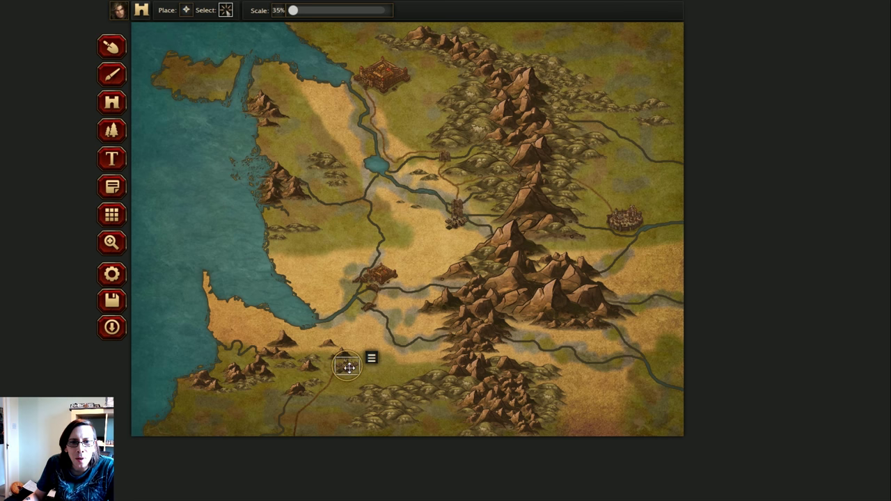
left_click_drag(350, 367, 301, 404)
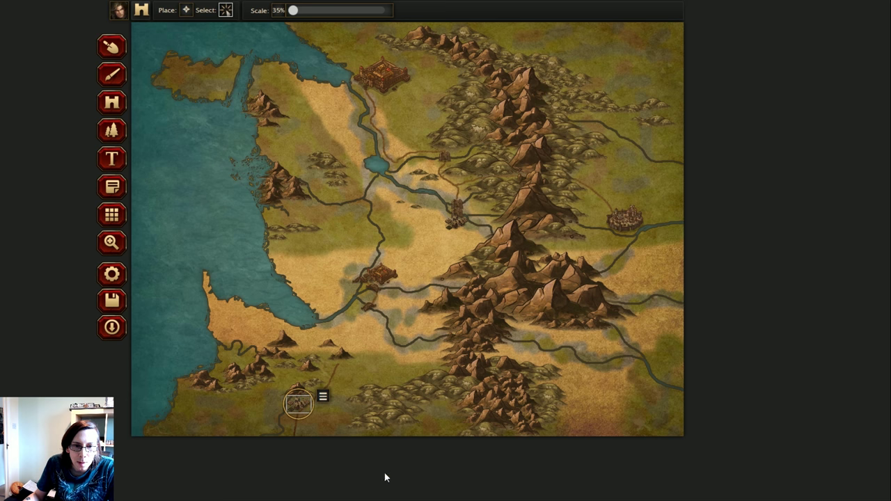
left_click(329, 408)
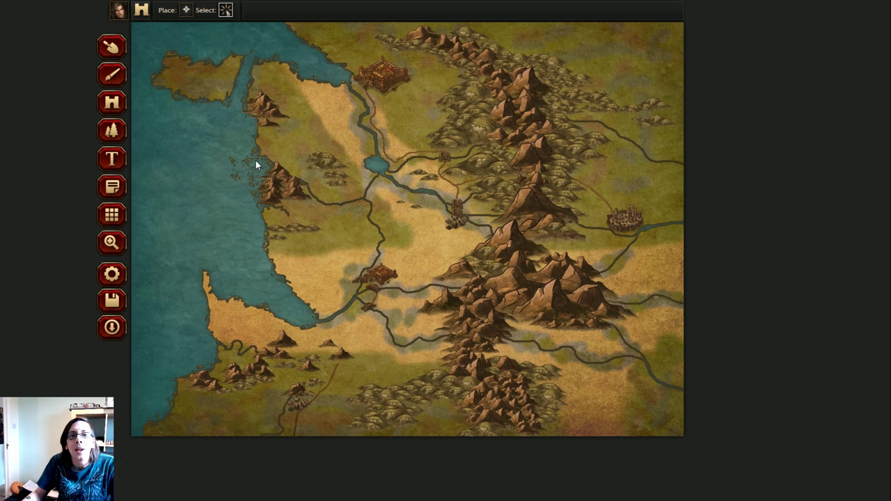
Step: Place a Town object on the western coast between the small coastal hills
left_click(187, 11)
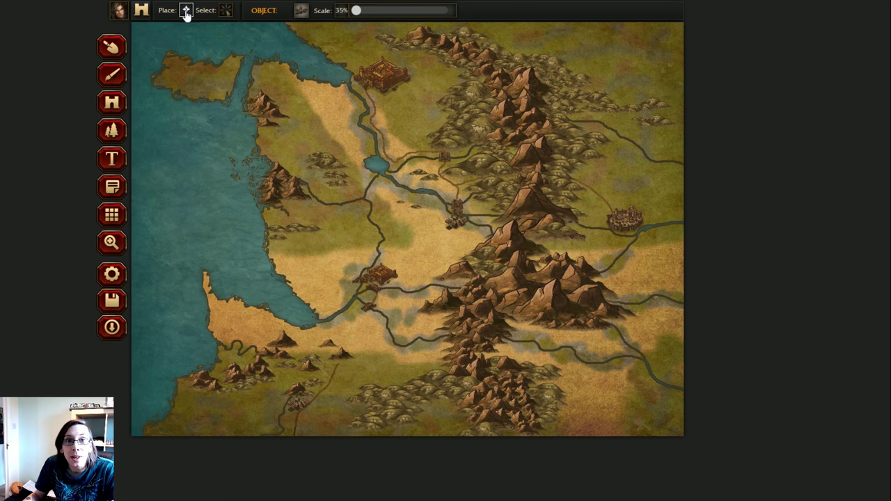
left_click(301, 12)
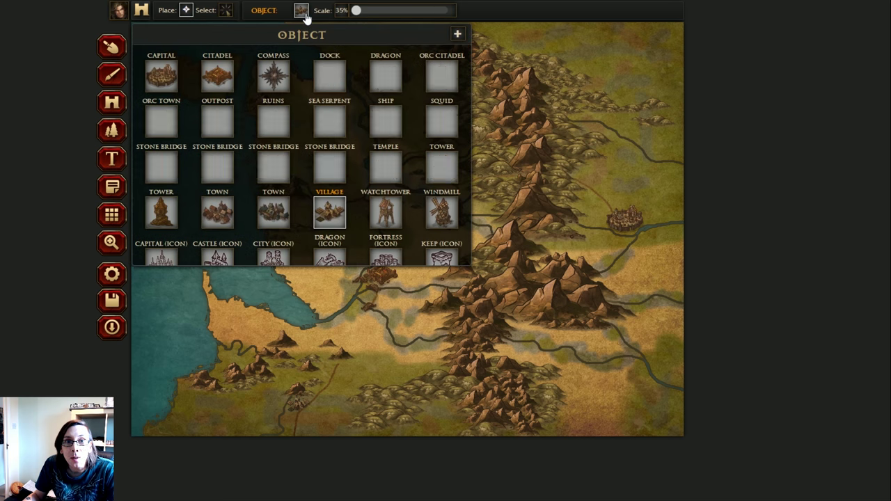
left_click(224, 216)
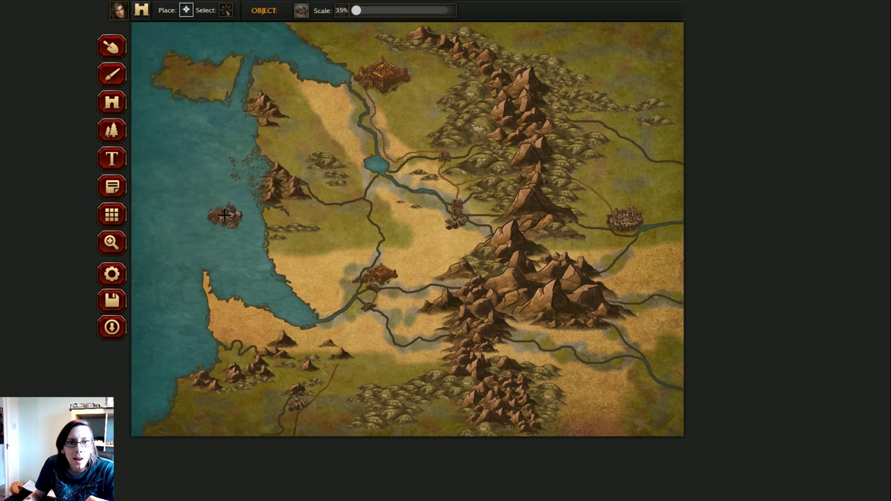
left_click(282, 151)
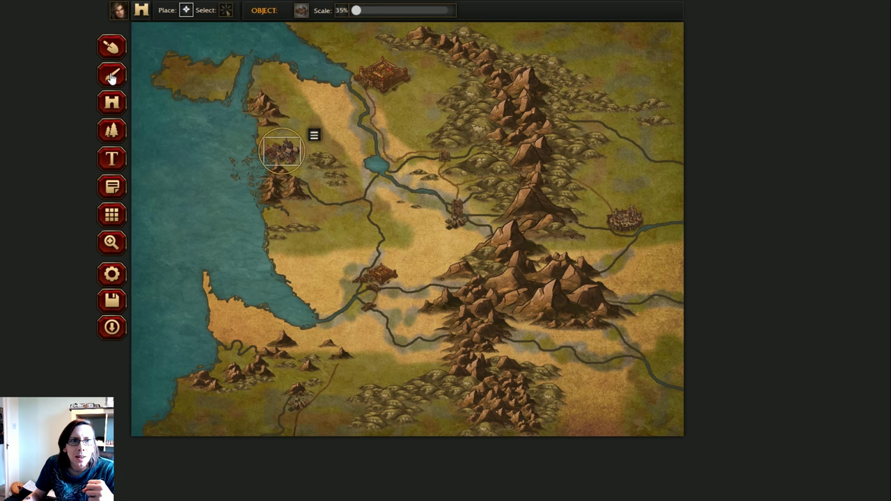
Step: Switch to the Sculpt tool and then back to the Brush tool
left_click(112, 49)
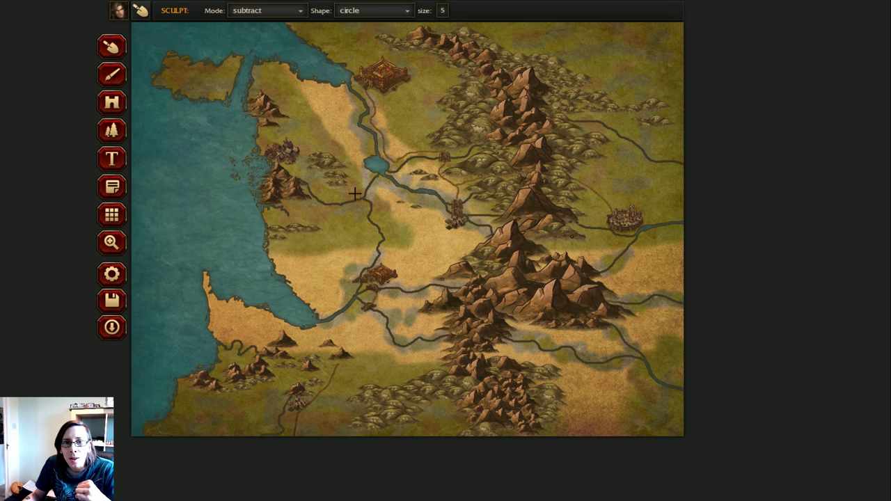
left_click(113, 78)
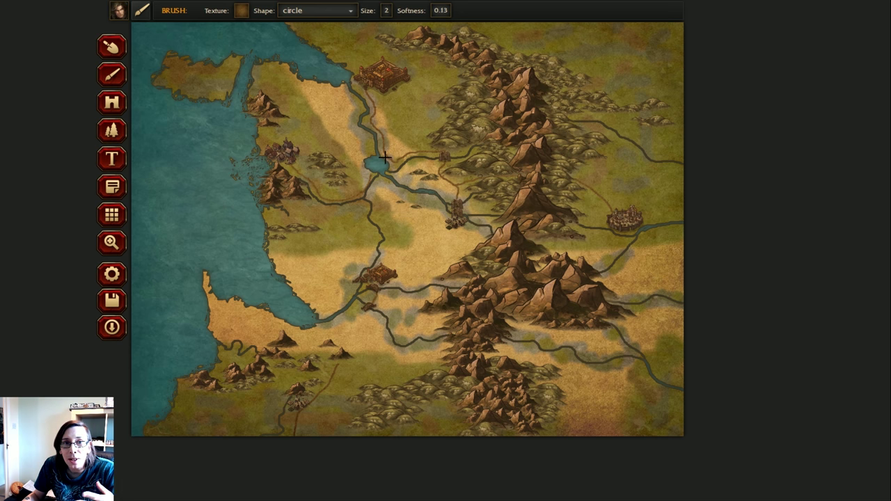
Step: Zoom in on the northern lake and place a Village on its west bank
key("z")
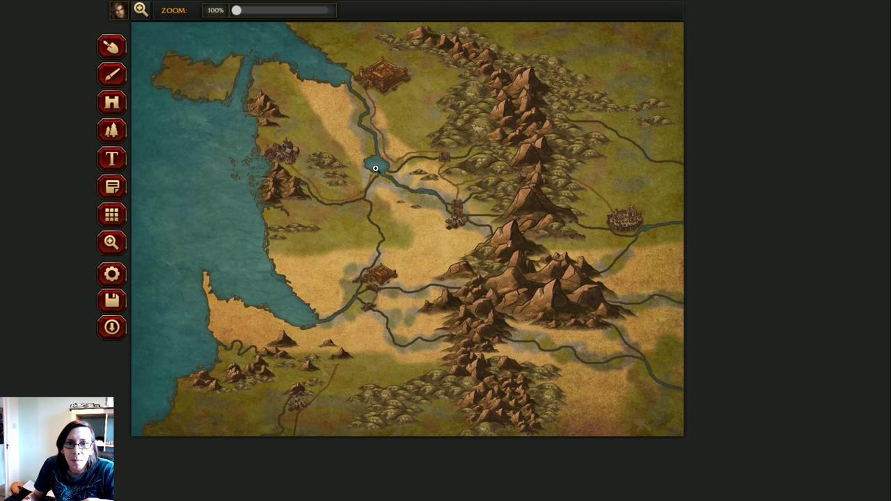
left_click(376, 164)
left_click(376, 165)
left_click(377, 165)
left_click(360, 163)
left_click(359, 163)
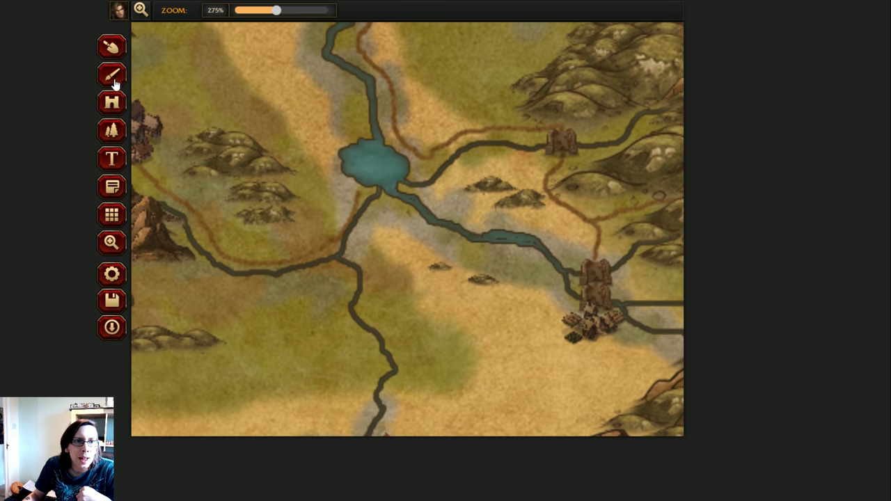
left_click(114, 102)
left_click(301, 10)
left_click(329, 215)
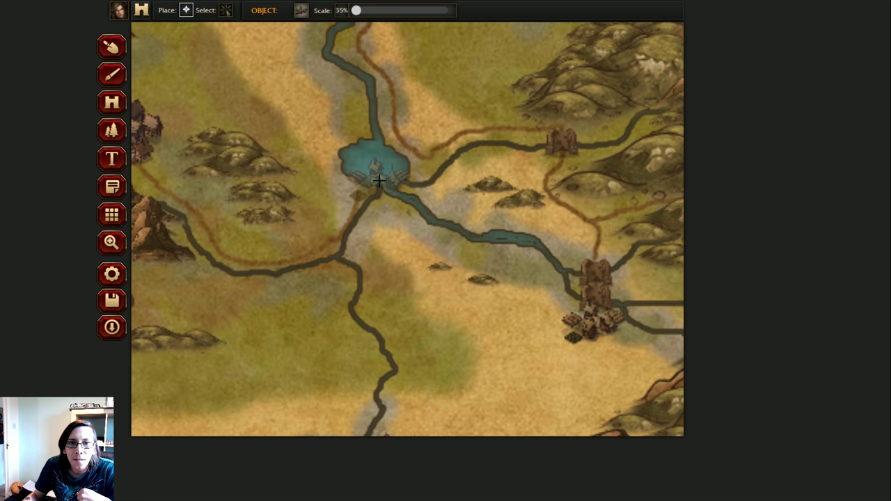
left_click(340, 192)
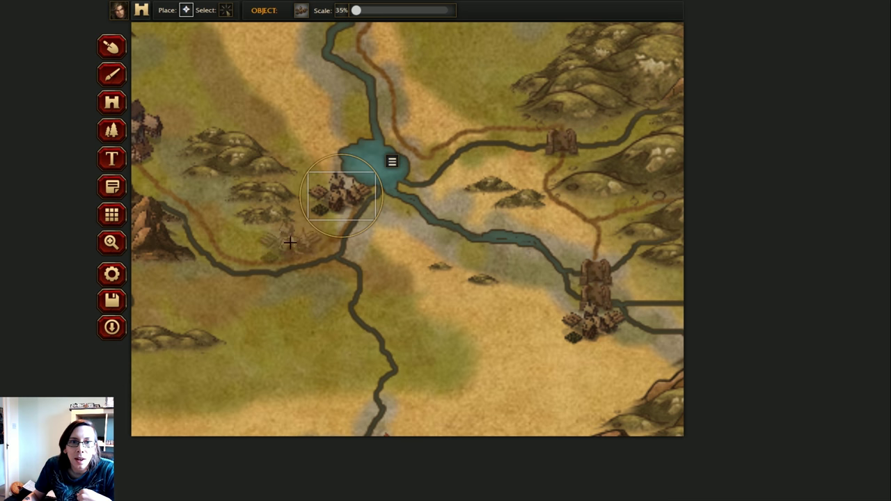
Step: Place a Dock on the lake, then zoom back out to the whole map
left_click(306, 14)
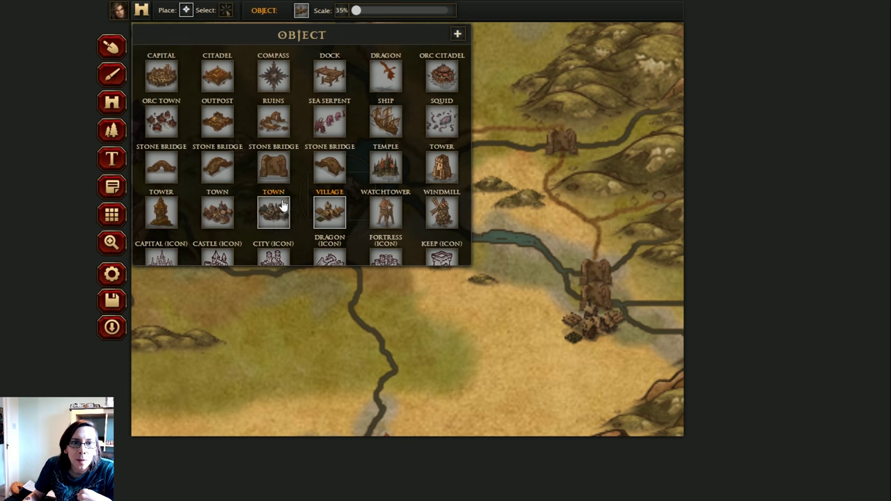
left_click(329, 77)
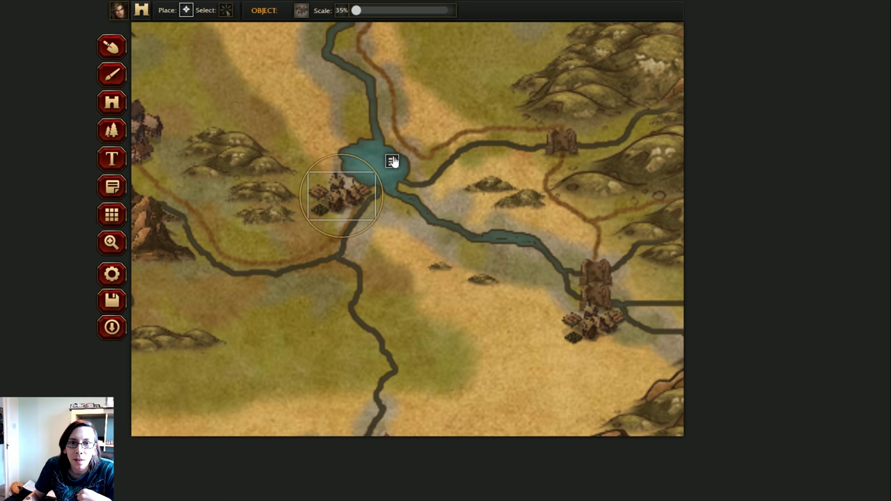
left_click(402, 161)
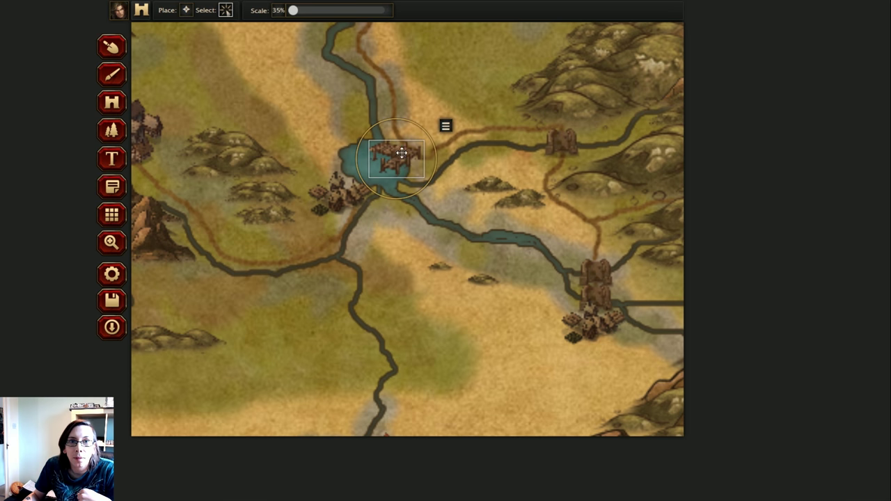
left_click(111, 242)
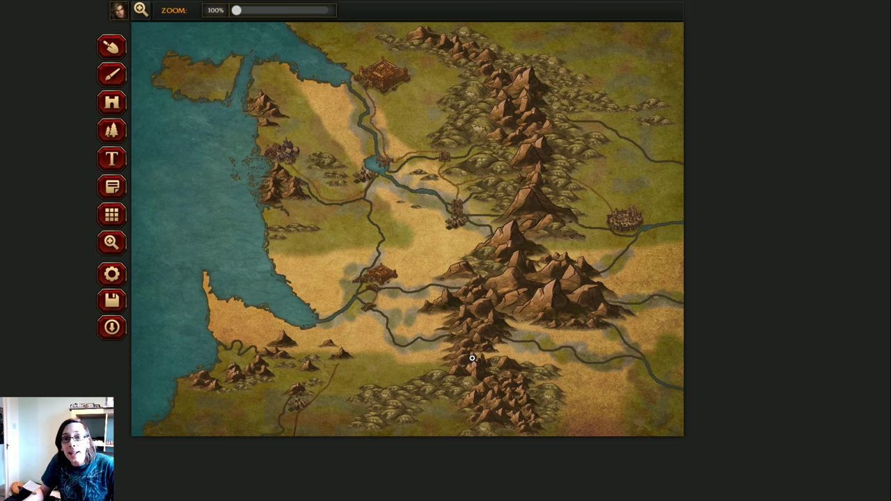
Step: Place an Orc Citadel at 51% scale by the river east of the southern mountains
left_click(112, 105)
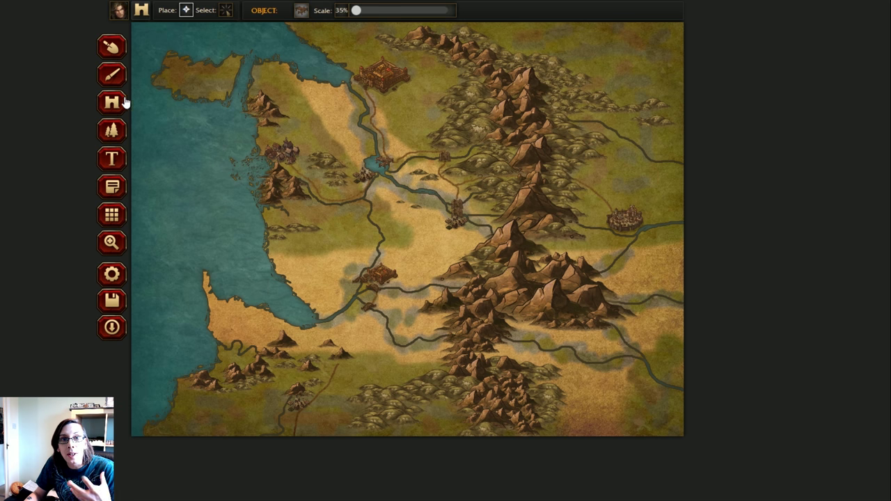
left_click(299, 12)
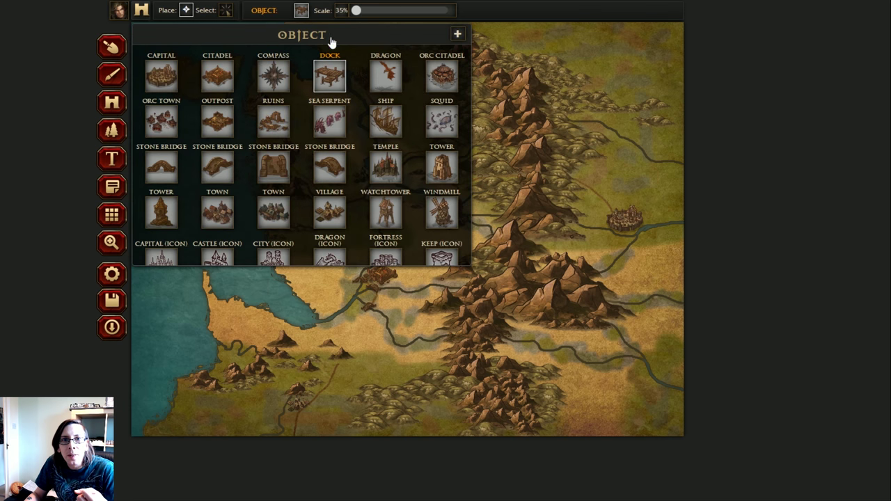
left_click(301, 12)
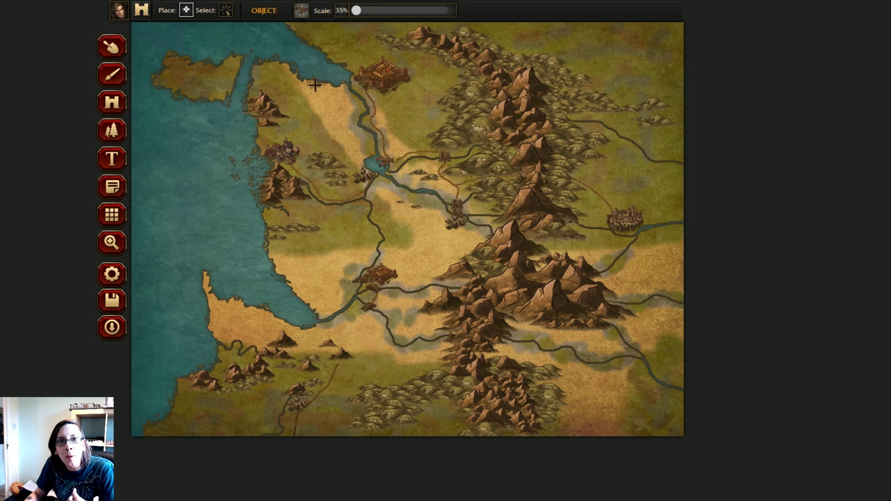
left_click(301, 11)
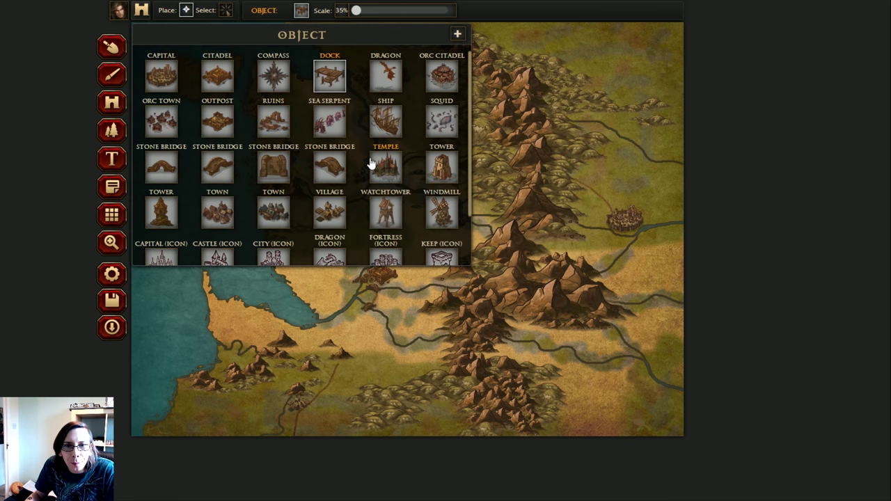
left_click(444, 79)
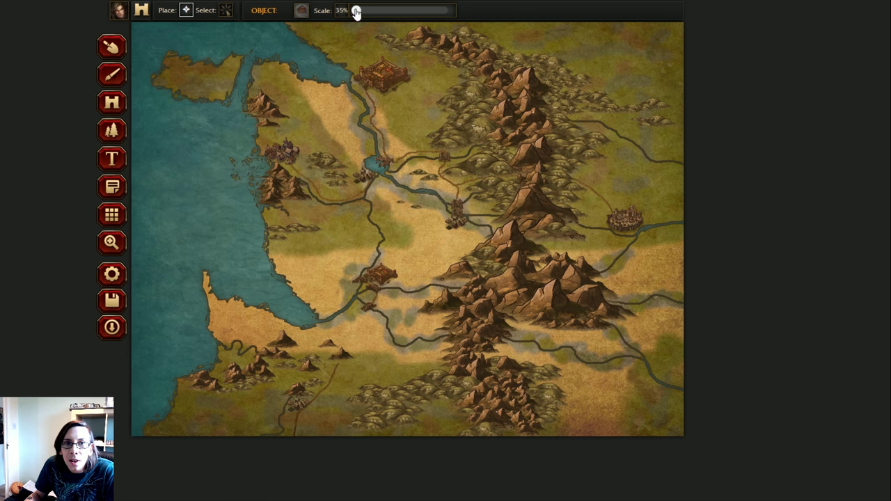
left_click_drag(356, 12, 363, 12)
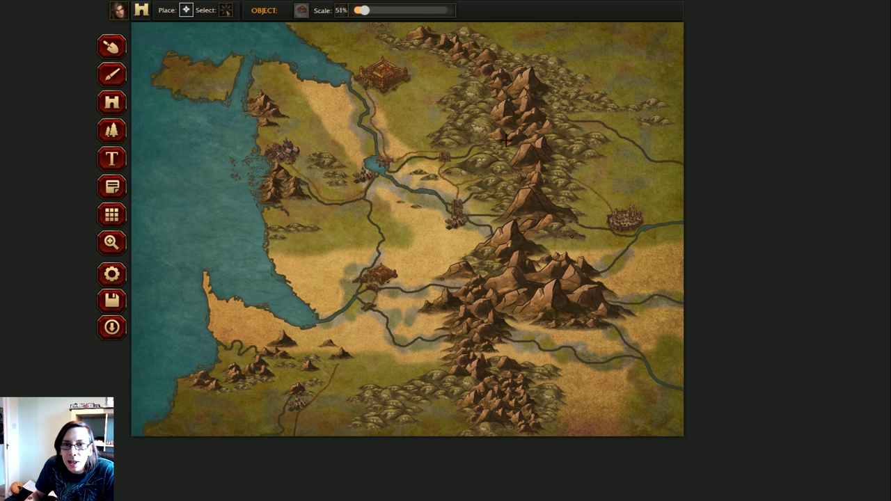
left_click(603, 341)
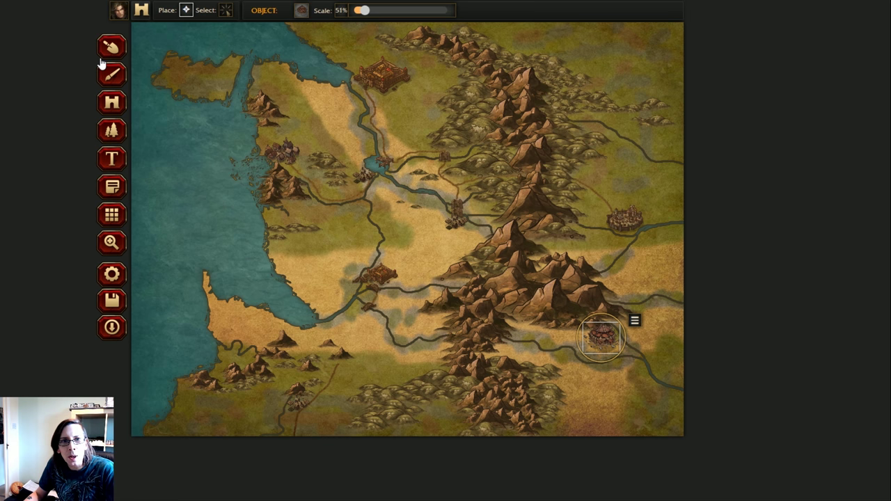
Step: Place three Tower objects at 35% scale across the northern mountain range
left_click(302, 14)
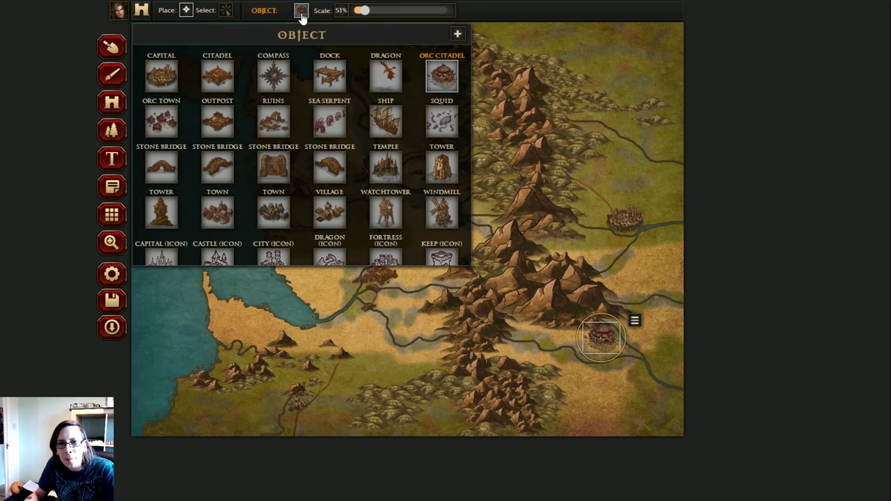
left_click(439, 172)
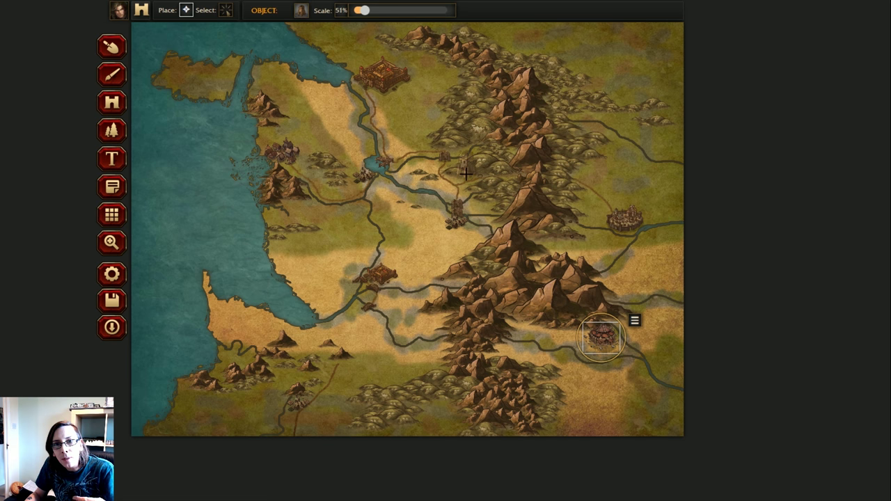
left_click_drag(365, 13, 358, 13)
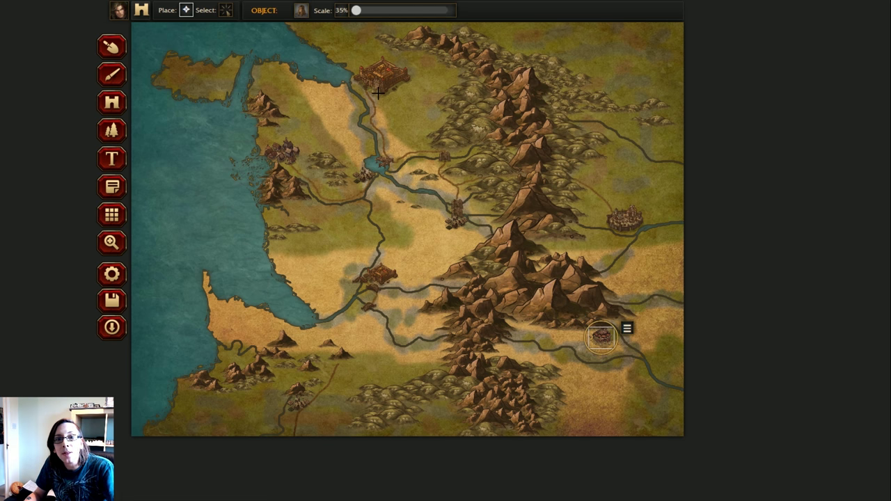
left_click(457, 158)
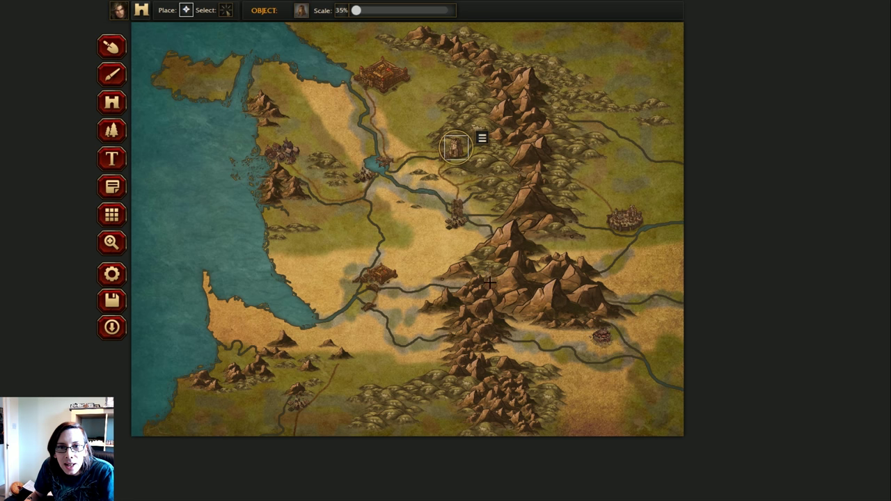
left_click(500, 184)
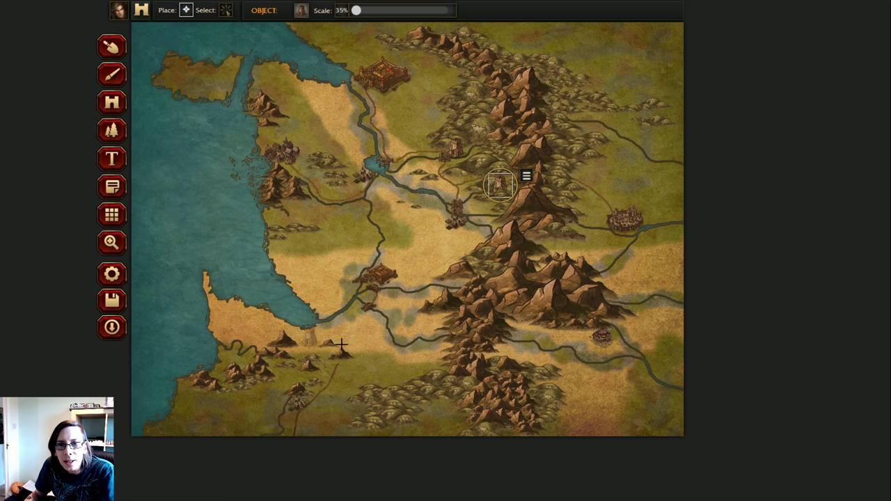
left_click(579, 169)
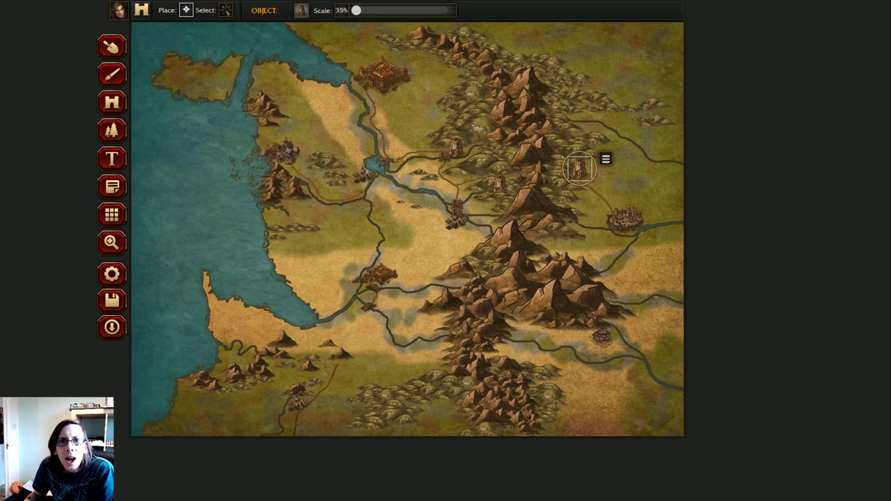
Step: Place Ruins in the northern mountains and an enlarged Ruins among the southern mountains
left_click(303, 11)
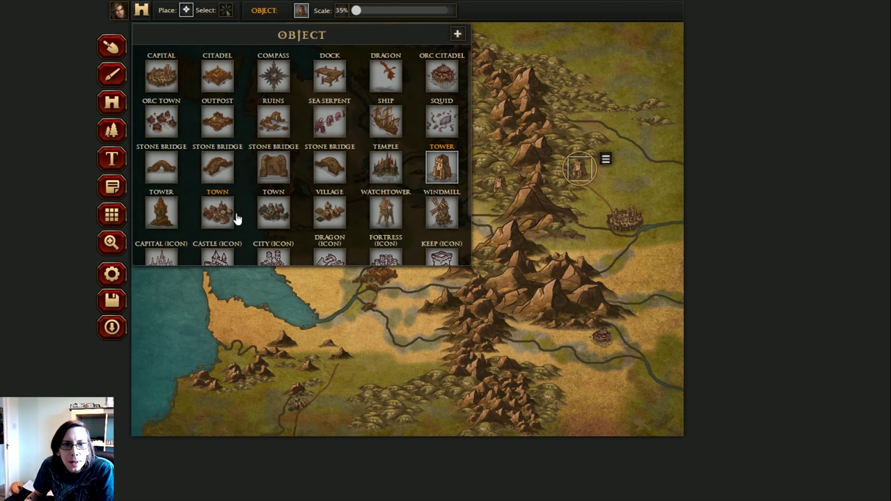
left_click(280, 124)
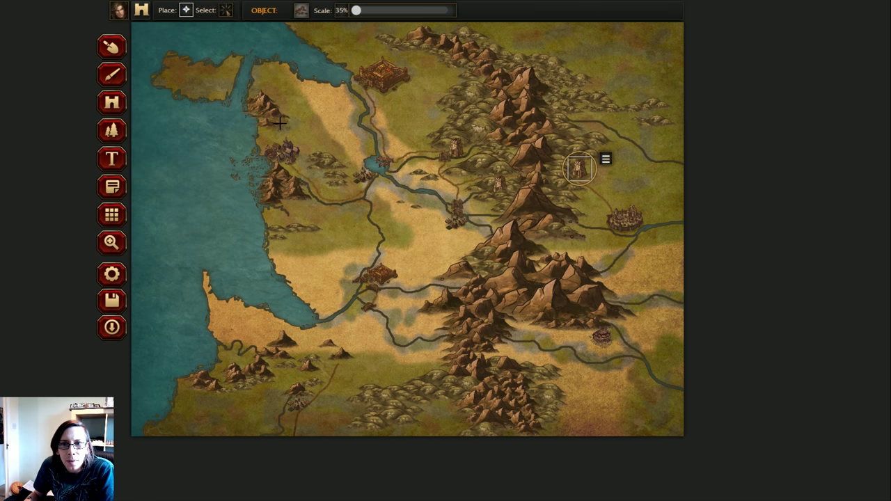
left_click(495, 187)
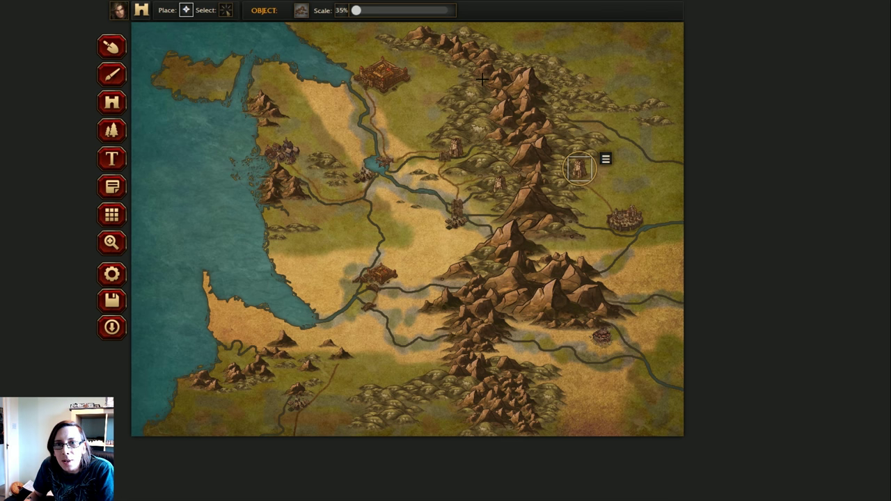
left_click(482, 79)
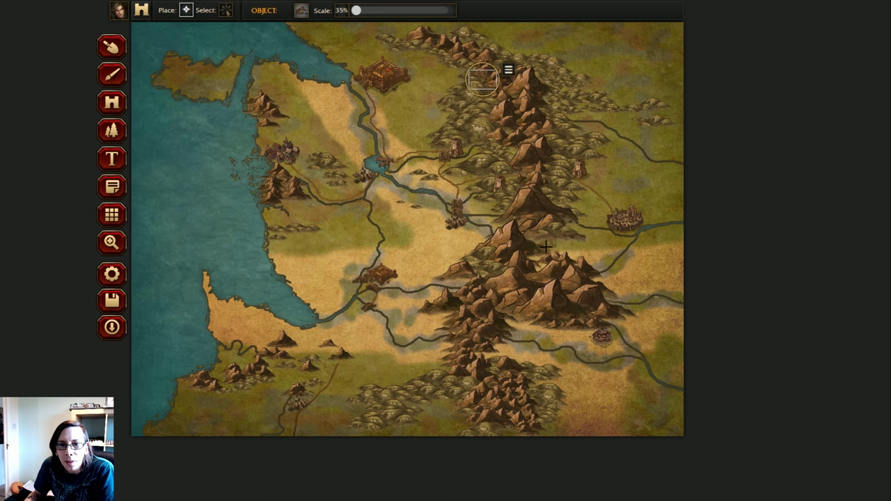
left_click(490, 354)
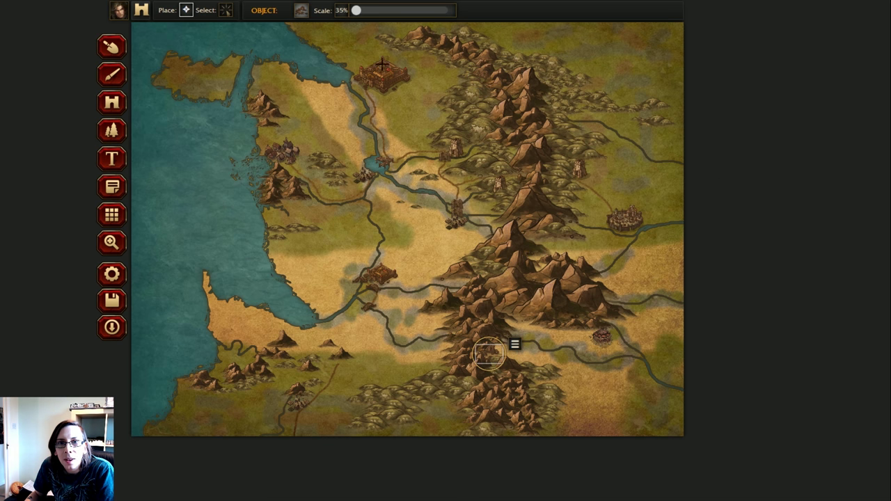
left_click_drag(355, 10, 371, 14)
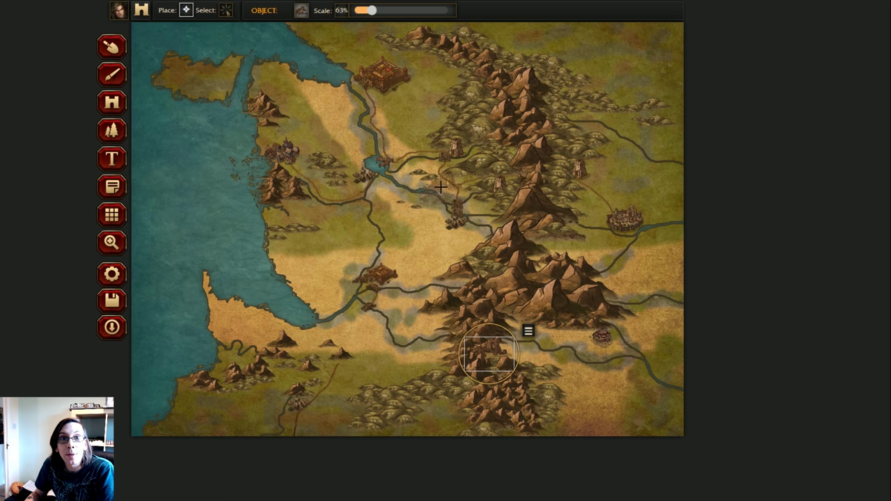
Step: Add a compass rose at the map's top-right corner
left_click(302, 12)
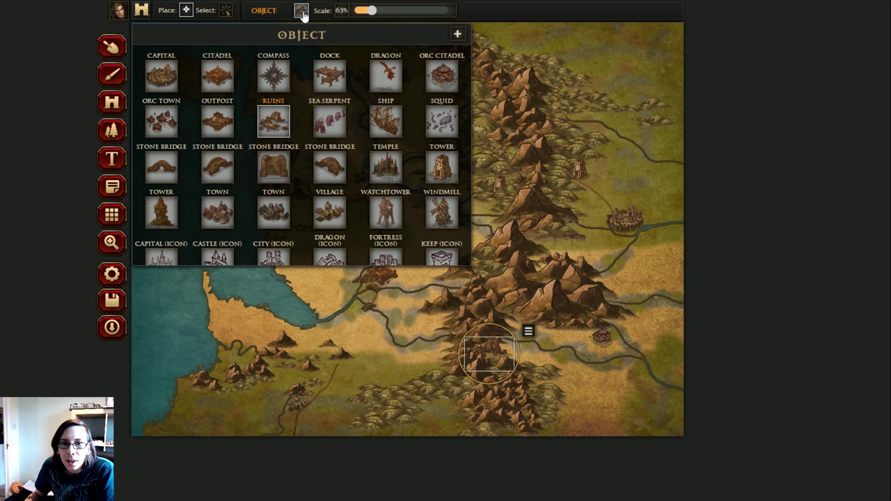
left_click(273, 75)
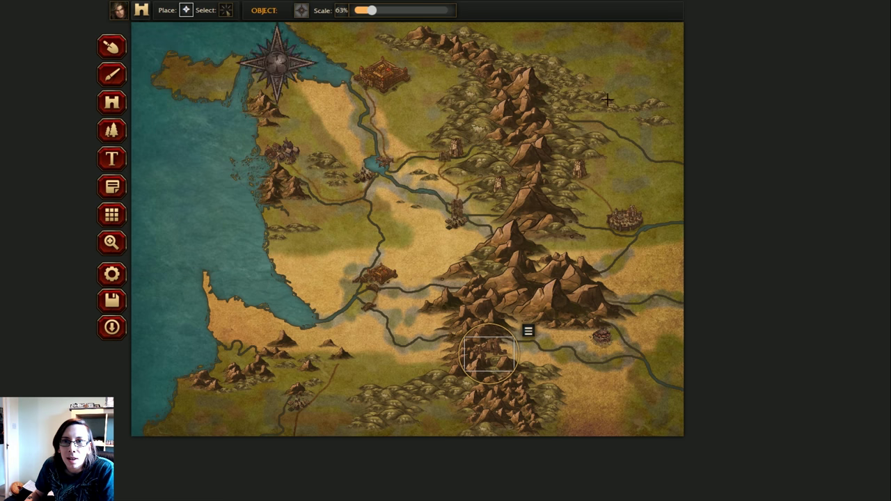
left_click(636, 65)
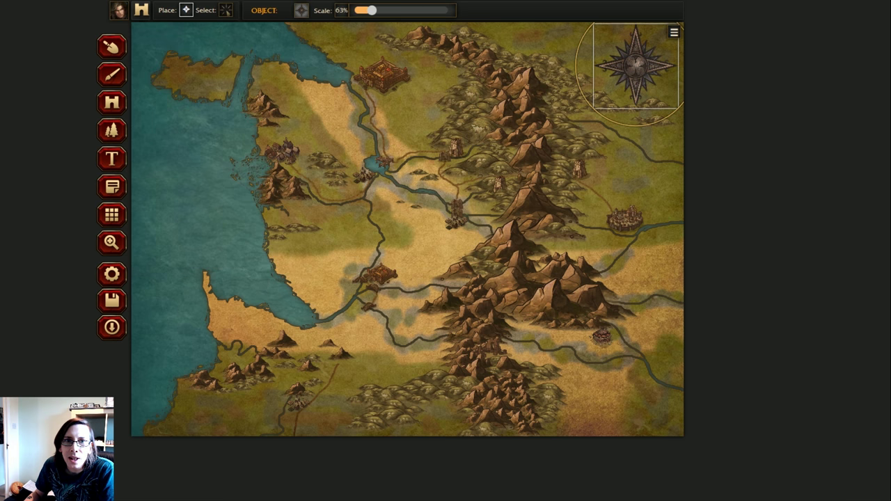
left_click(302, 11)
scroll(331, 234, "down", 2)
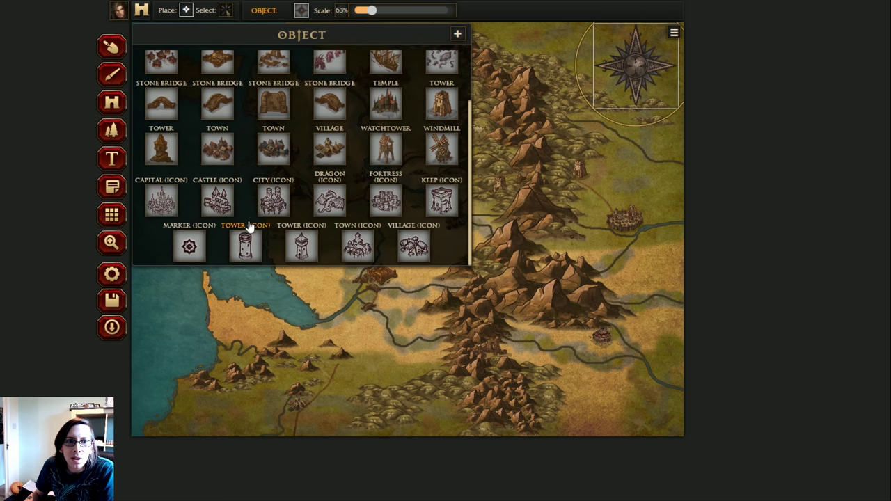
Step: Place a Ship and move it into the northern inlet beside the fortress
scroll(173, 191, "up", 2)
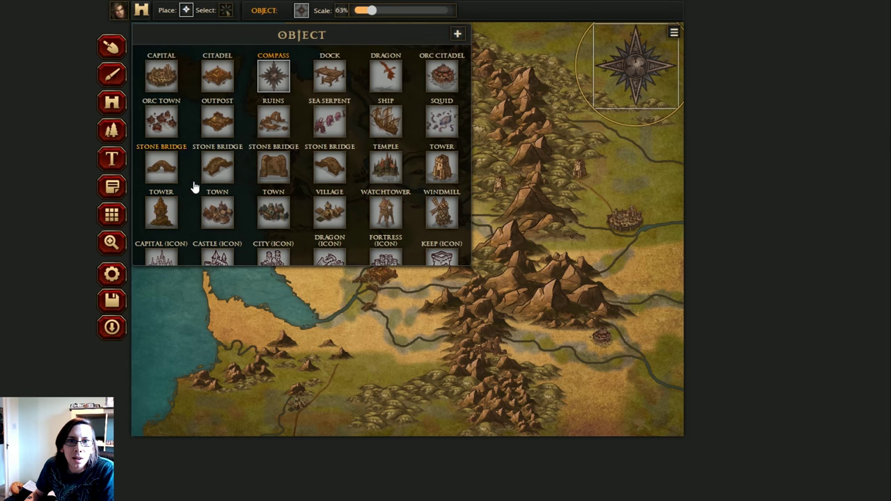
left_click(376, 123)
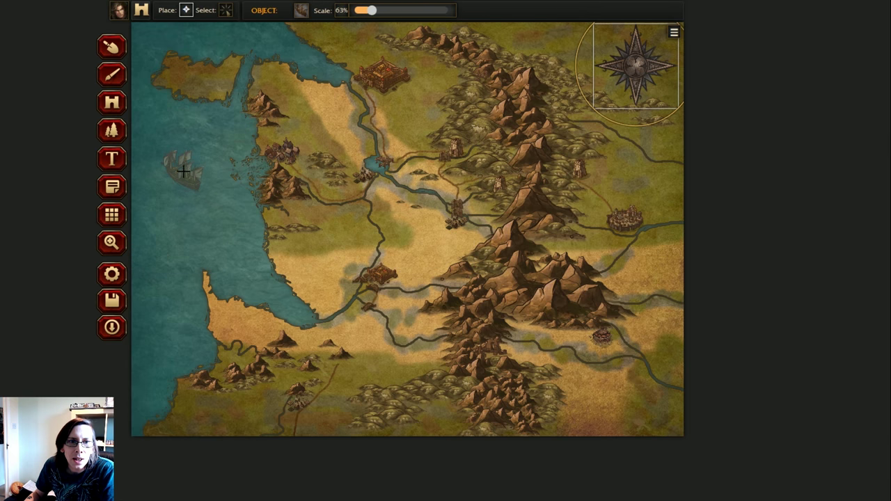
left_click(172, 166)
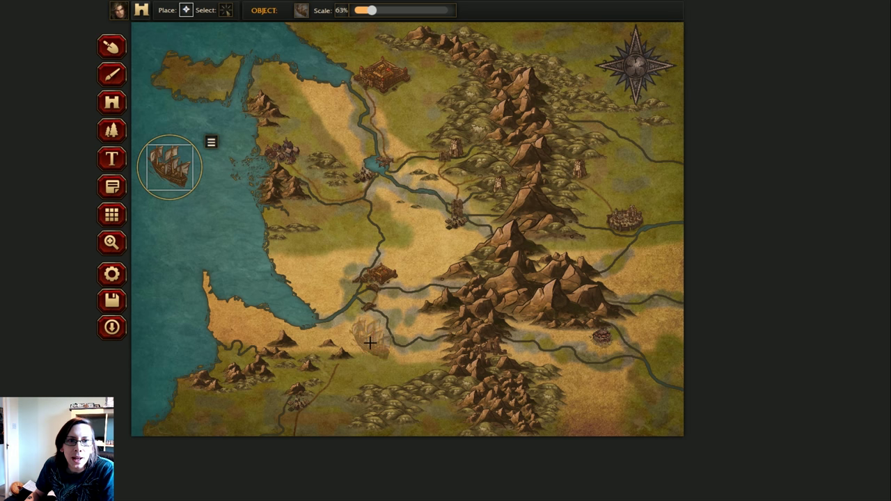
left_click_drag(174, 159, 309, 48)
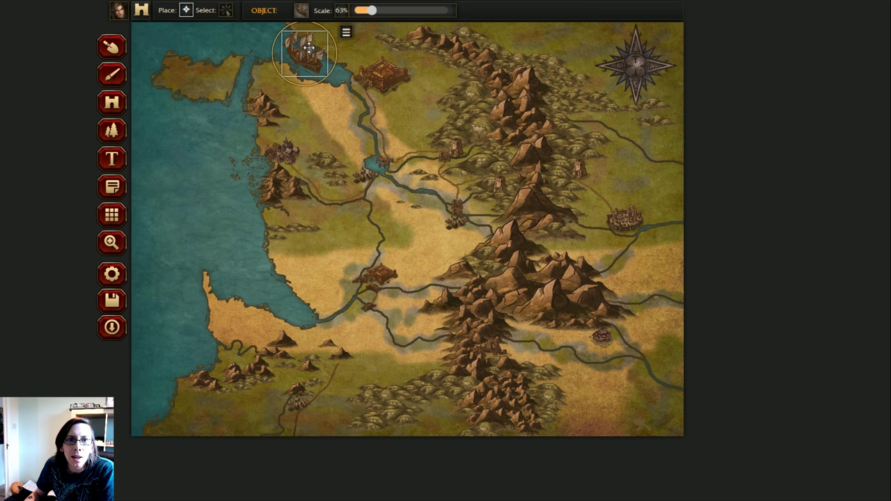
Step: Place a Squid in the open sea west of the coast
left_click(301, 11)
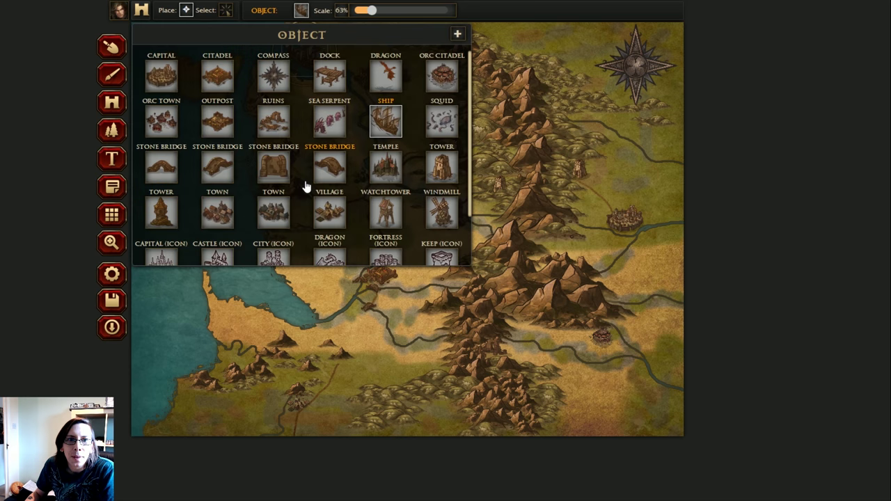
left_click(451, 124)
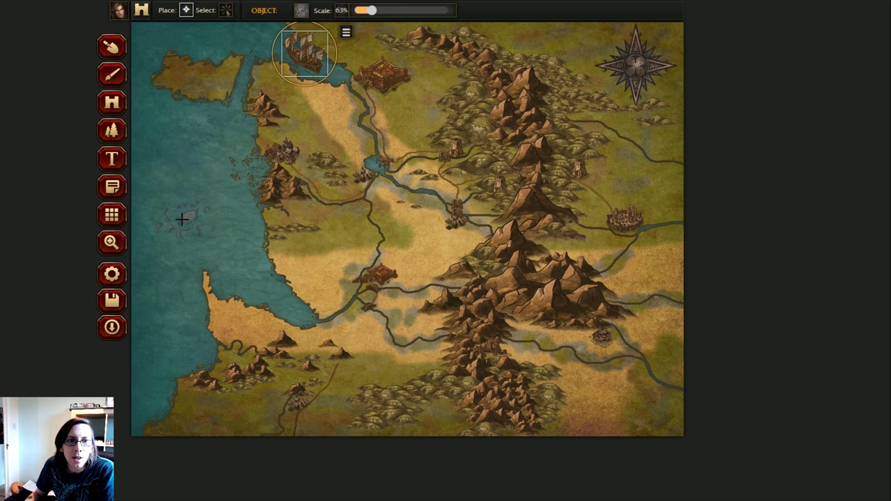
left_click(180, 224)
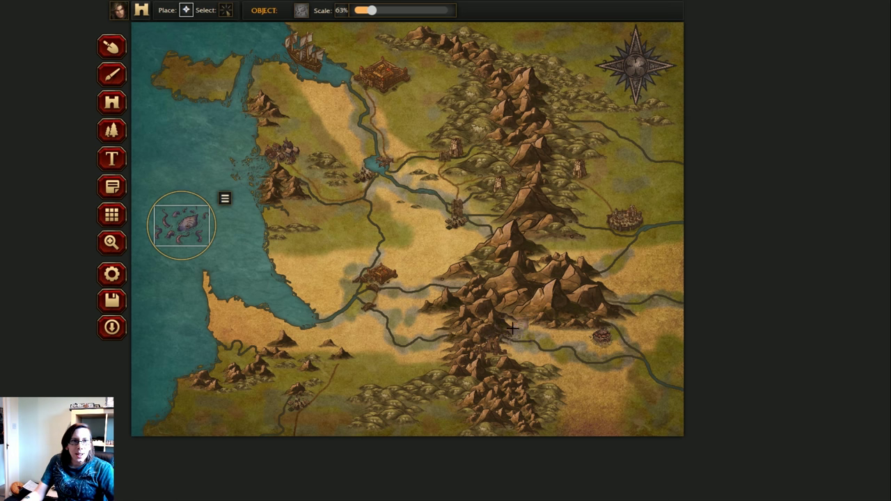
Step: Select the small settlement by the southeastern river and scale it to 58%
left_click(225, 11)
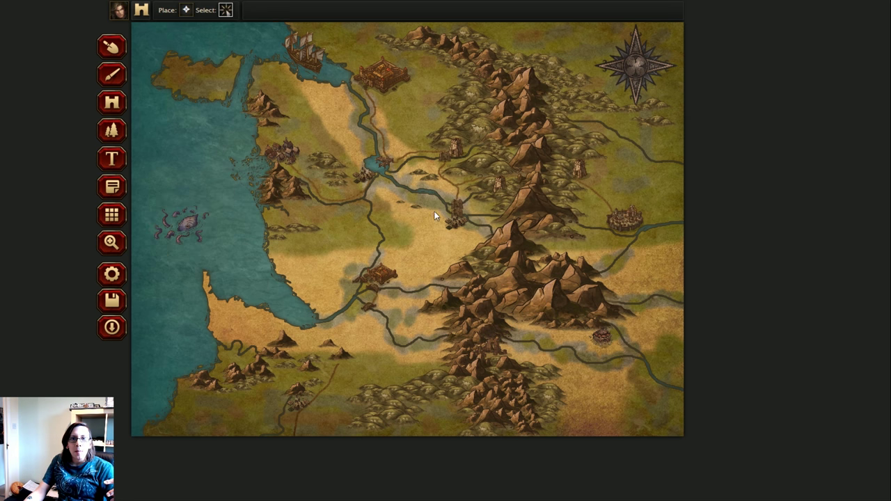
left_click(606, 336)
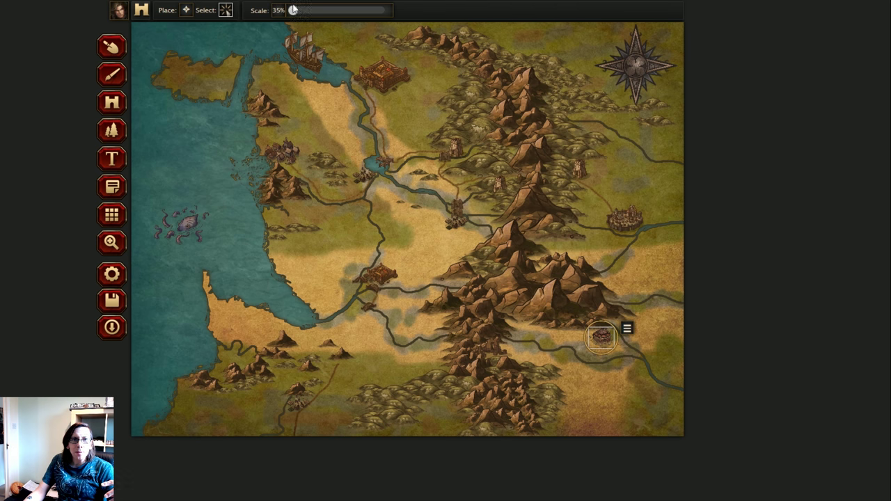
left_click_drag(293, 11, 307, 11)
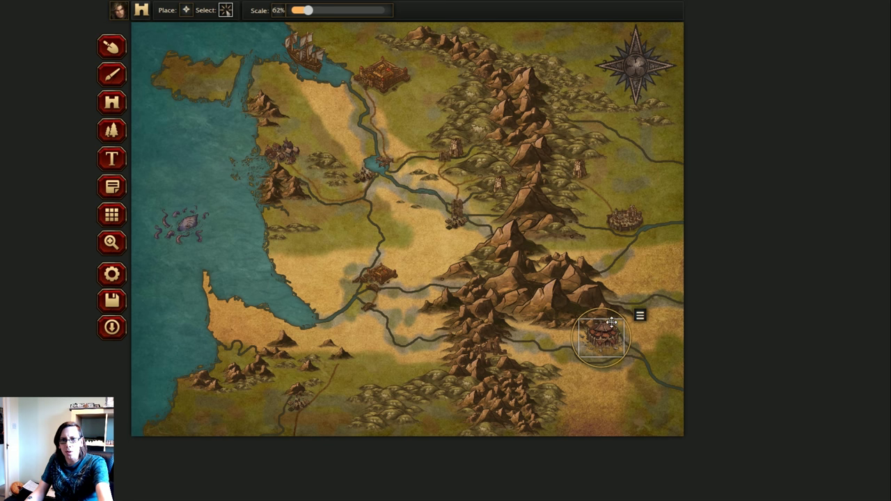
left_click_drag(307, 10, 304, 11)
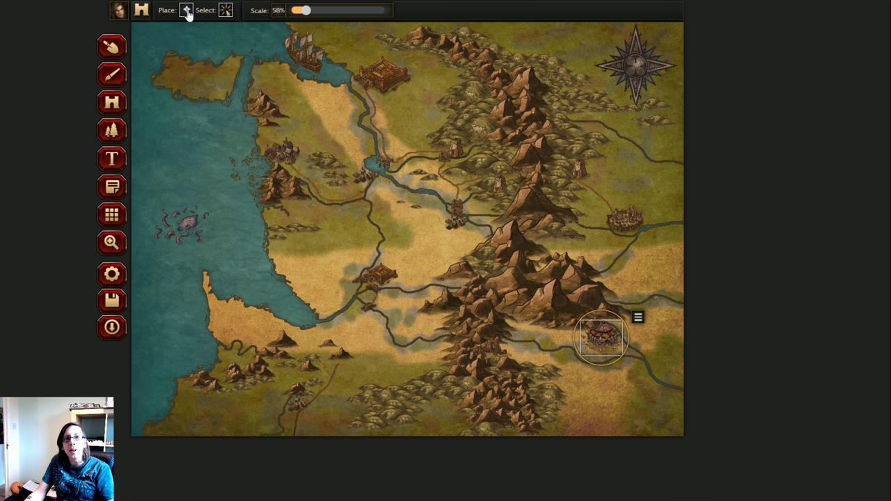
Step: Place an Orc Town at 44% scale on the northern mountains
left_click(300, 11)
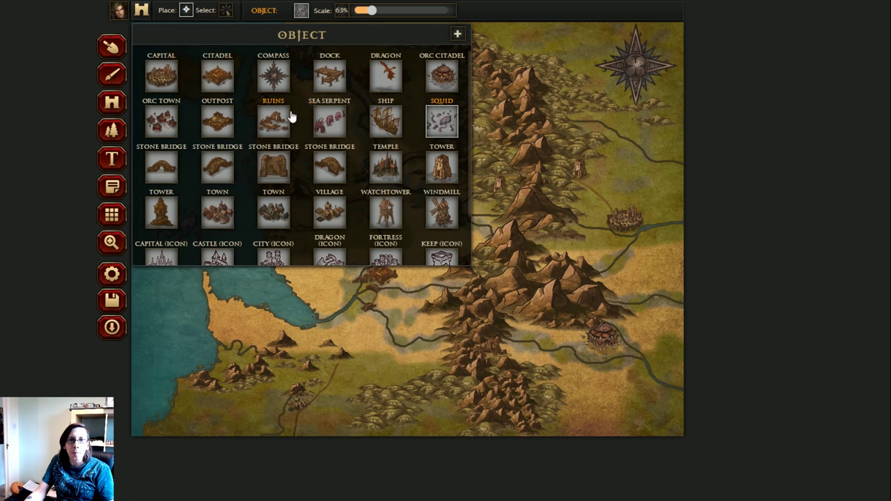
left_click(168, 125)
left_click_drag(372, 11, 360, 12)
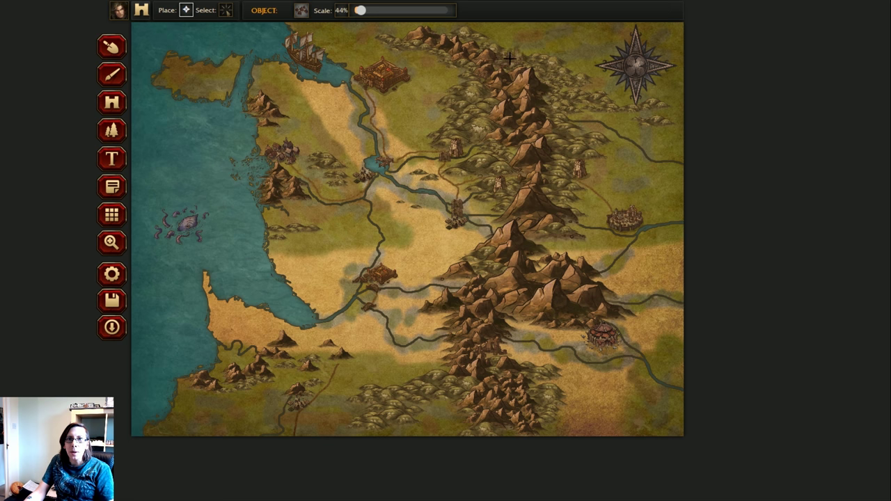
left_click(510, 62)
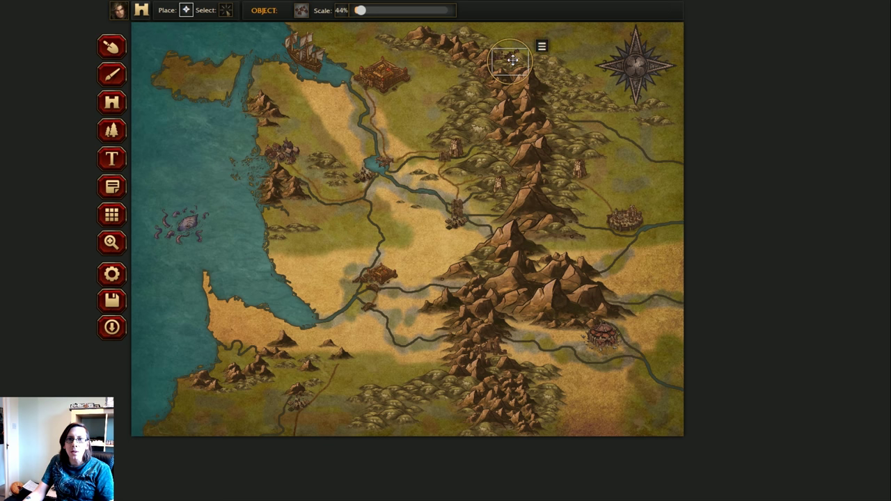
Step: Reposition the orc town along the ridge and push it in front of the mountains
left_click(112, 242)
left_click(505, 64)
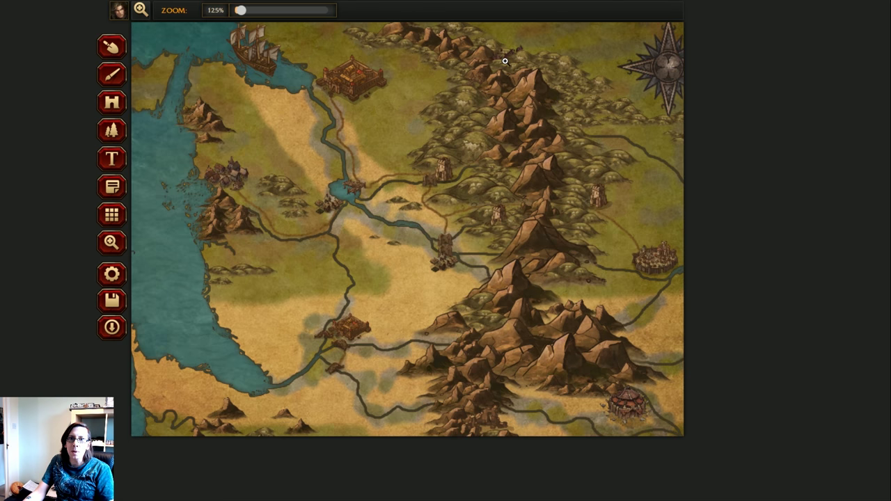
scroll(505, 61, "up", 5)
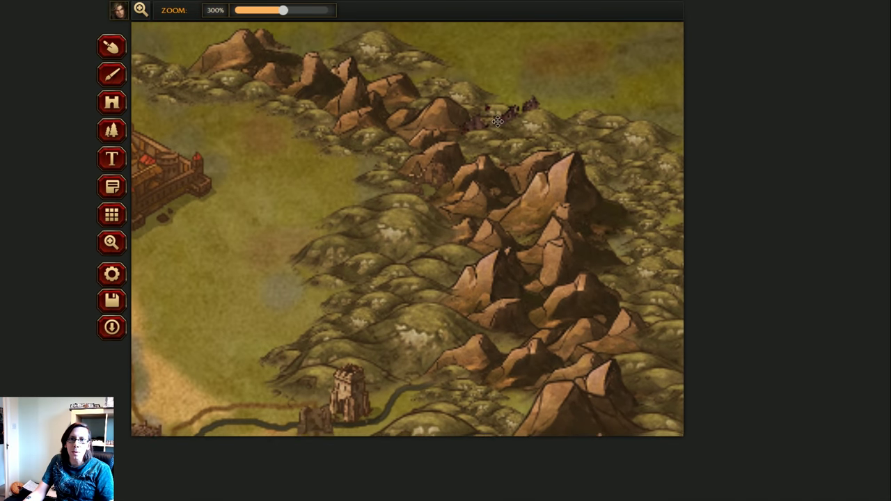
left_click_drag(498, 122, 468, 144)
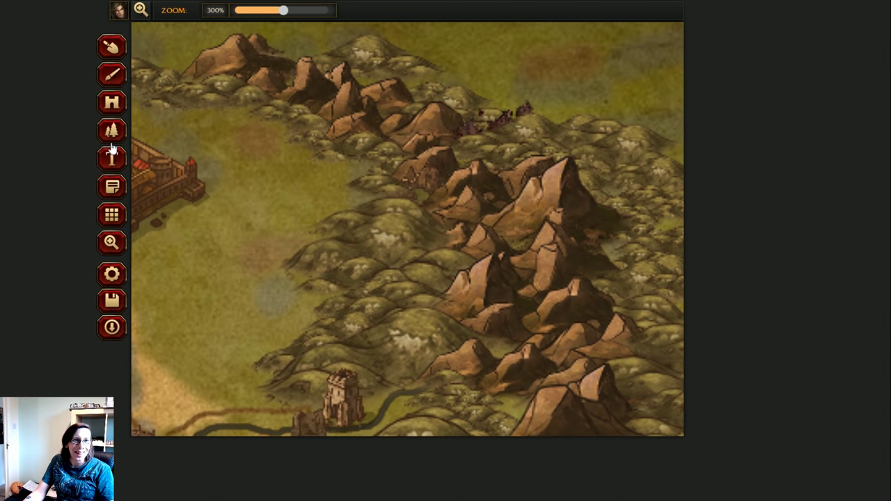
key("b")
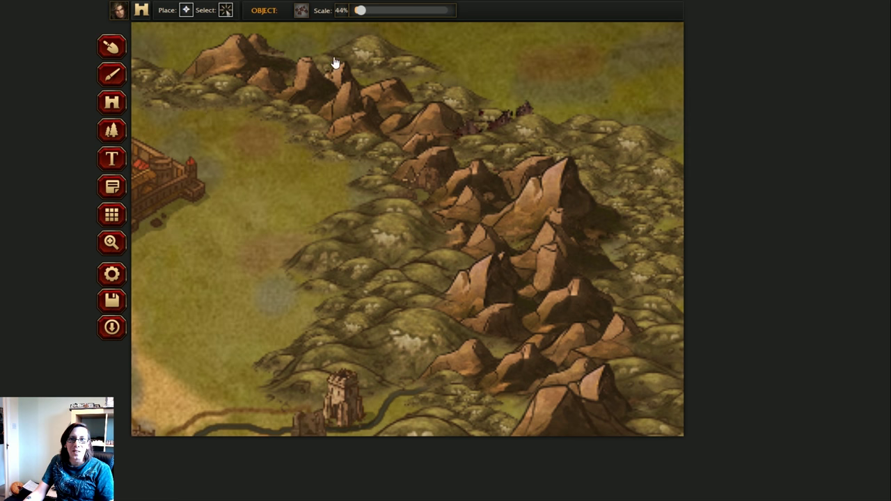
left_click(505, 106)
left_click_drag(499, 124, 379, 148)
left_click(469, 113)
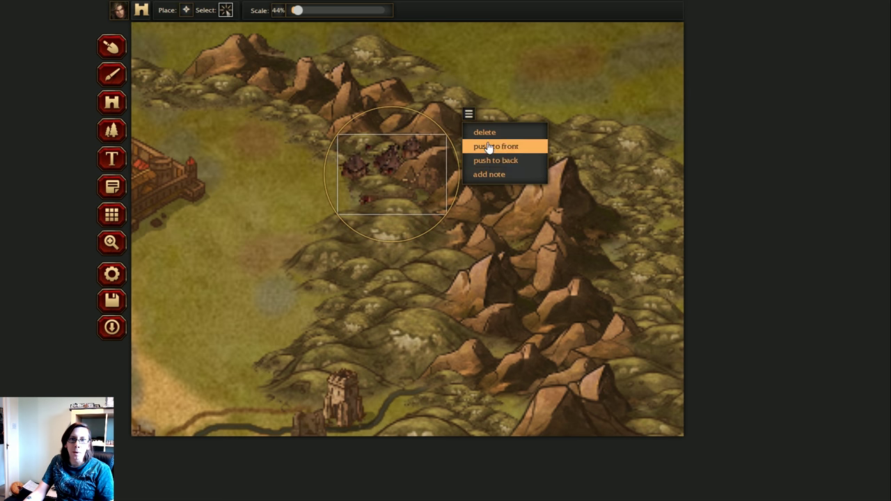
left_click(511, 154)
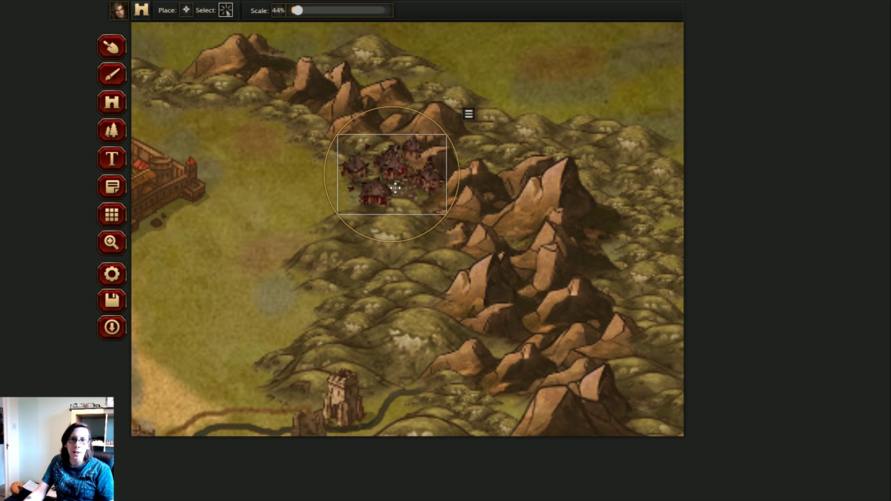
left_click_drag(386, 180, 468, 192)
Step: Nudge the orc town slightly up-right, then zoom back out to the full map
left_click(439, 206)
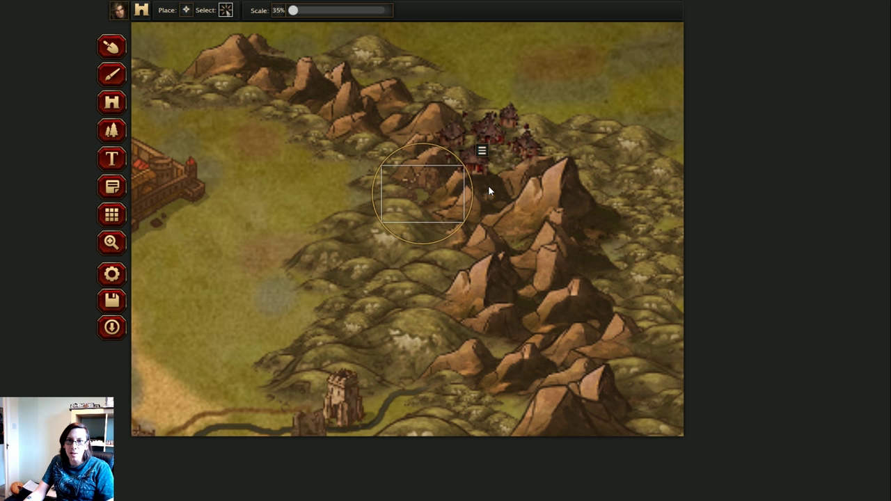
key("Escape")
left_click(480, 178)
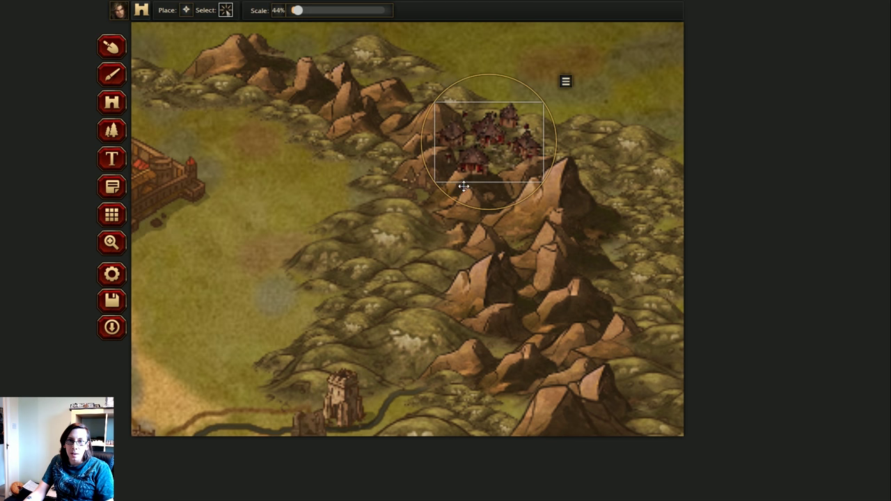
key("Escape")
left_click(432, 208)
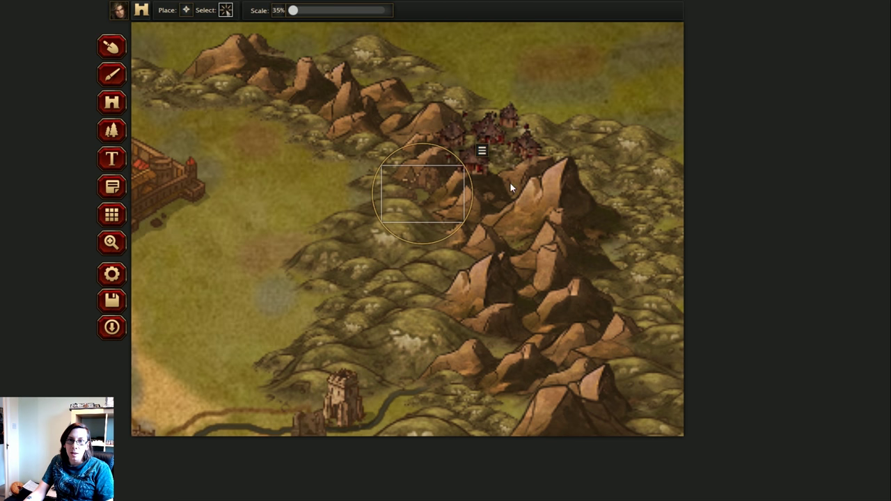
key("Escape")
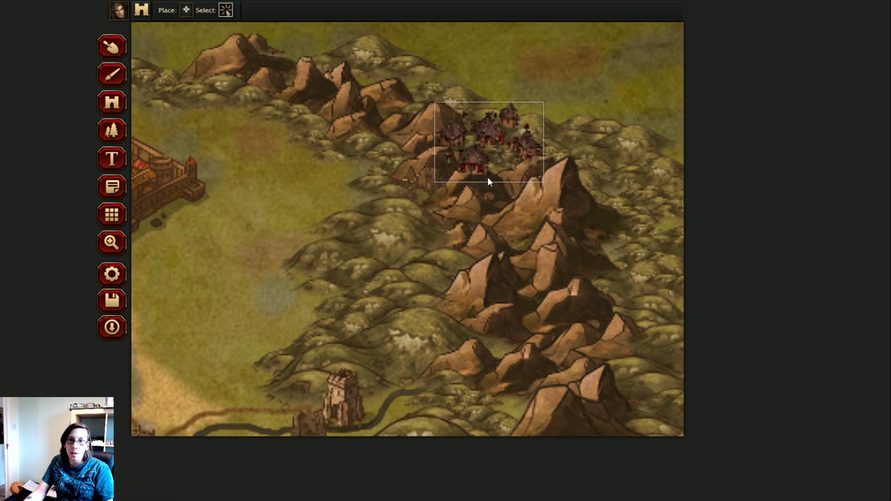
left_click(488, 177)
left_click_drag(485, 143, 498, 132)
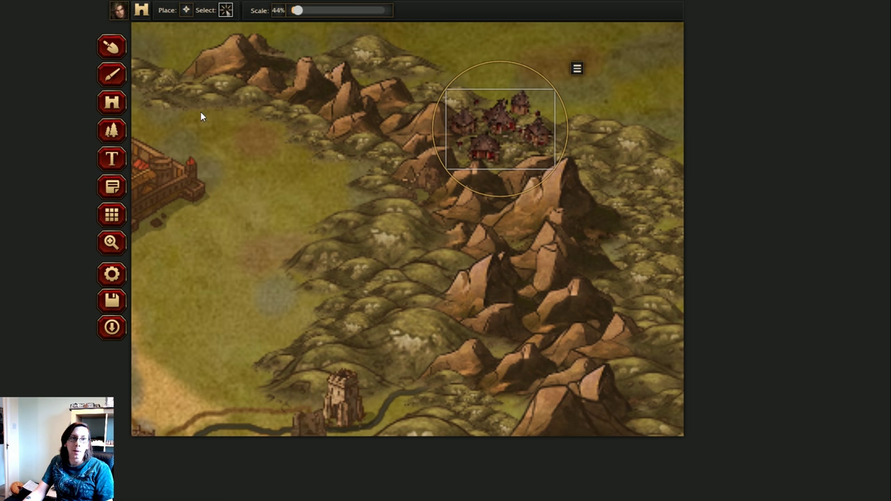
left_click(111, 241)
scroll(297, 167, "up", 1)
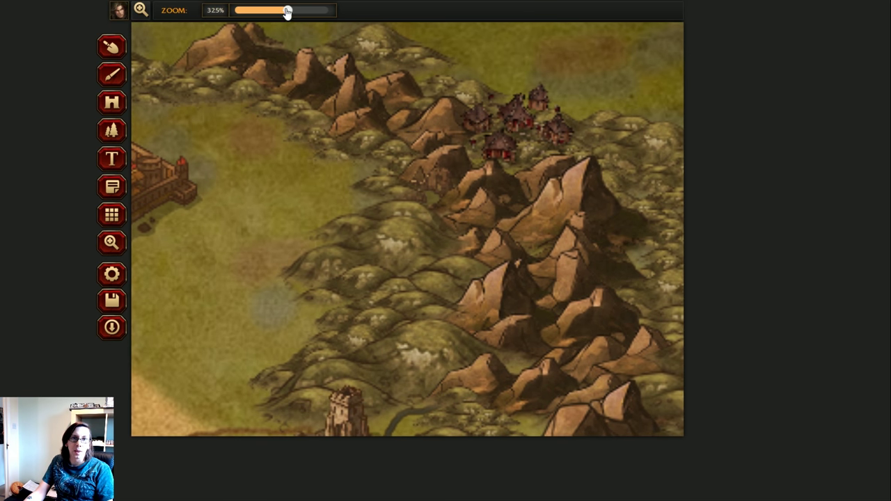
left_click_drag(287, 11, 237, 11)
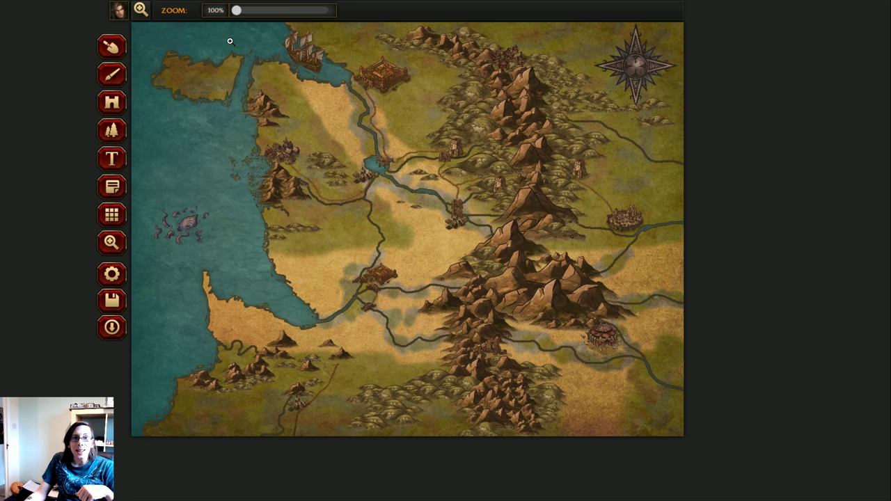
Step: Set the Forest/Mountain stamp pattern to Pines
left_click(112, 131)
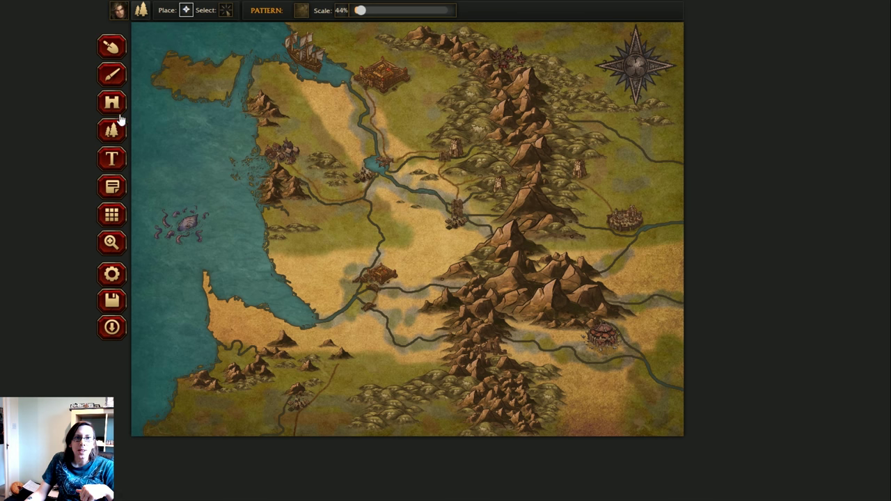
left_click(300, 11)
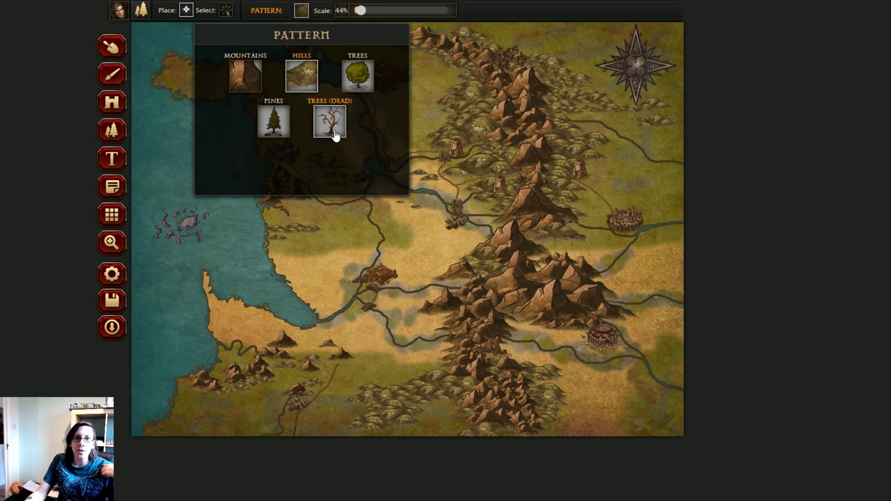
left_click(273, 124)
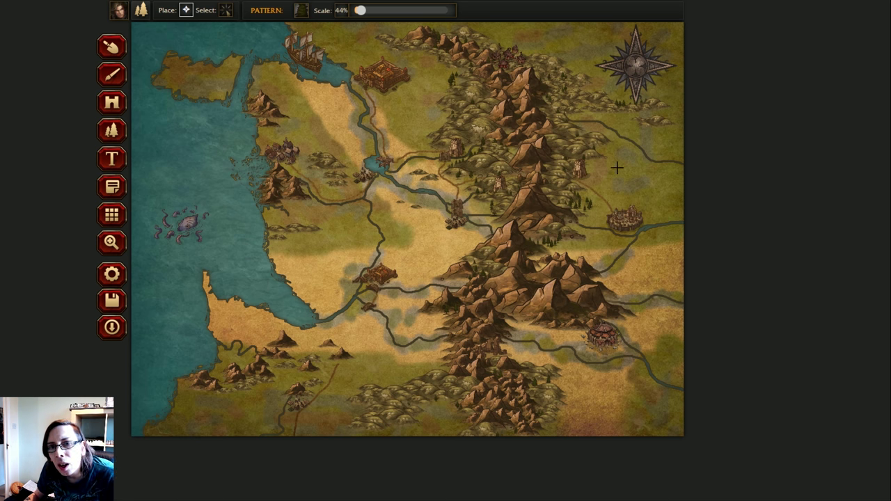
Step: Set the stamp scale to 200% and stamp three Trees in the southwestern hills
left_click_drag(360, 12, 373, 14)
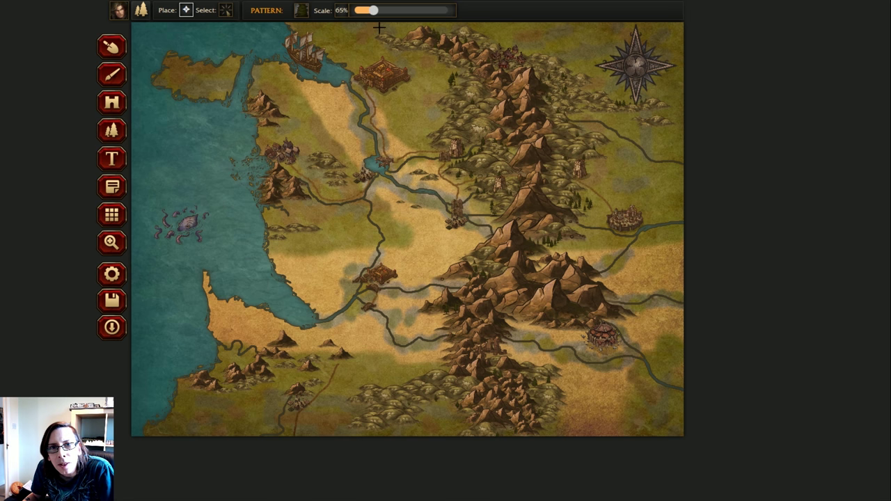
left_click_drag(374, 11, 465, 24)
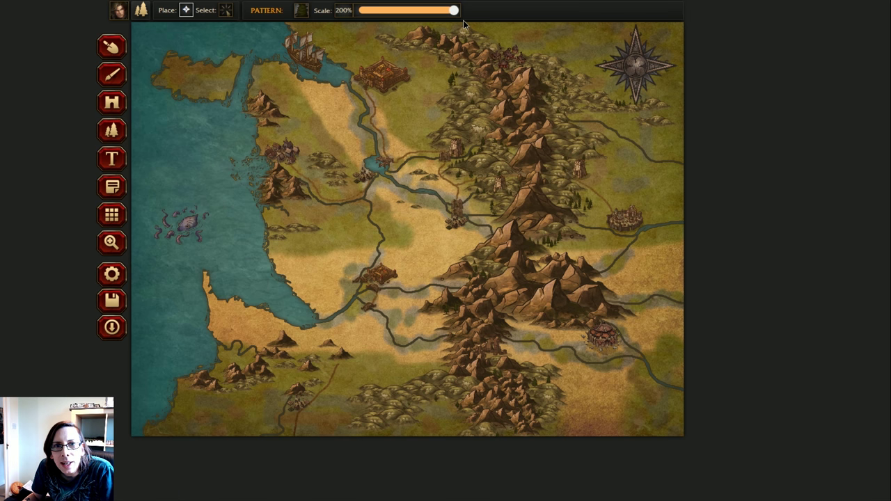
left_click(300, 10)
left_click(356, 75)
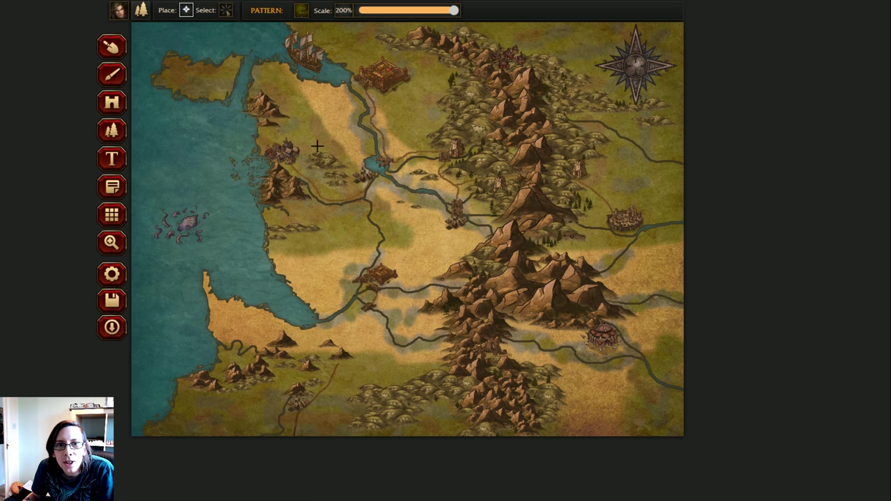
left_click(230, 352)
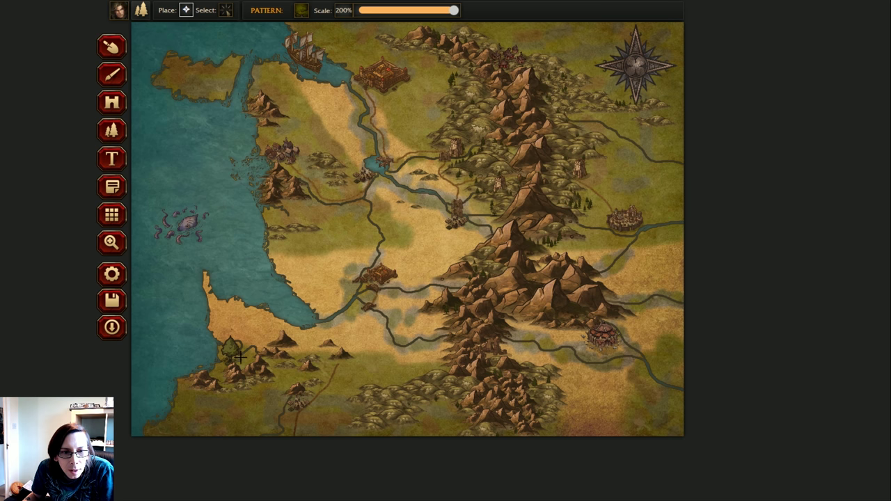
left_click(245, 354)
left_click(265, 398)
Step: Delete all three southwestern trial trees
key("Escape")
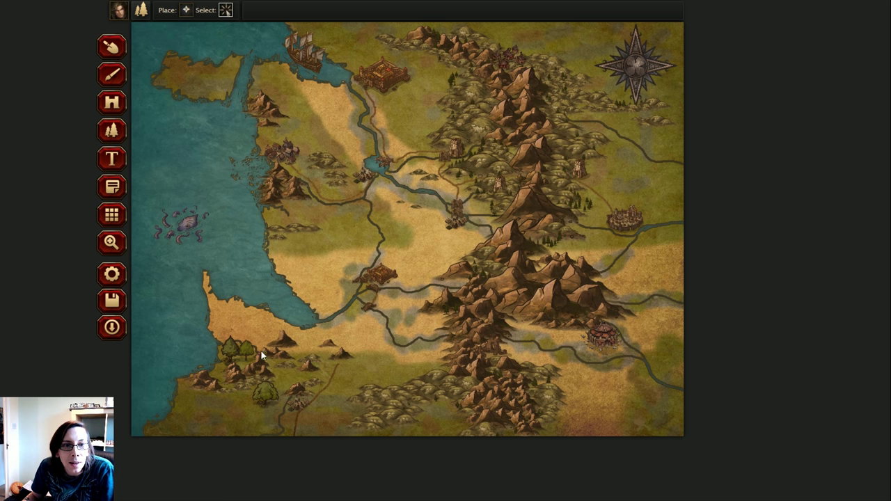
left_click_drag(213, 335, 258, 368)
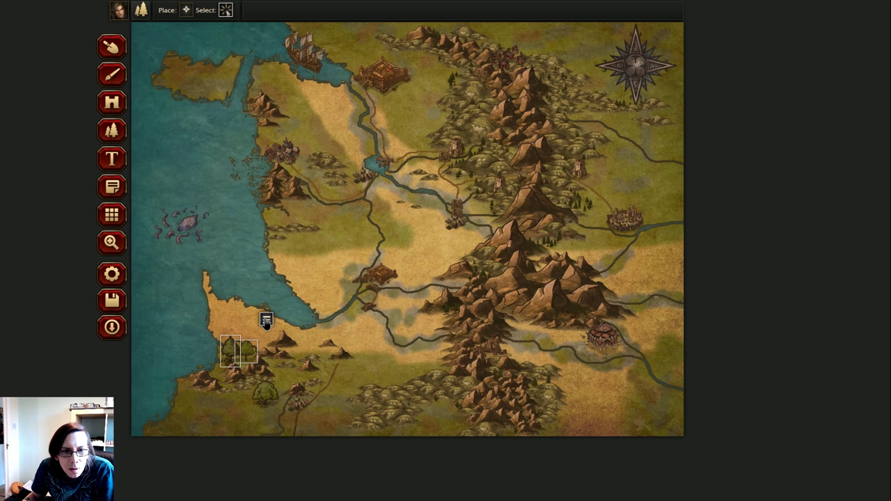
left_click(266, 319)
left_click(299, 336)
left_click(266, 404)
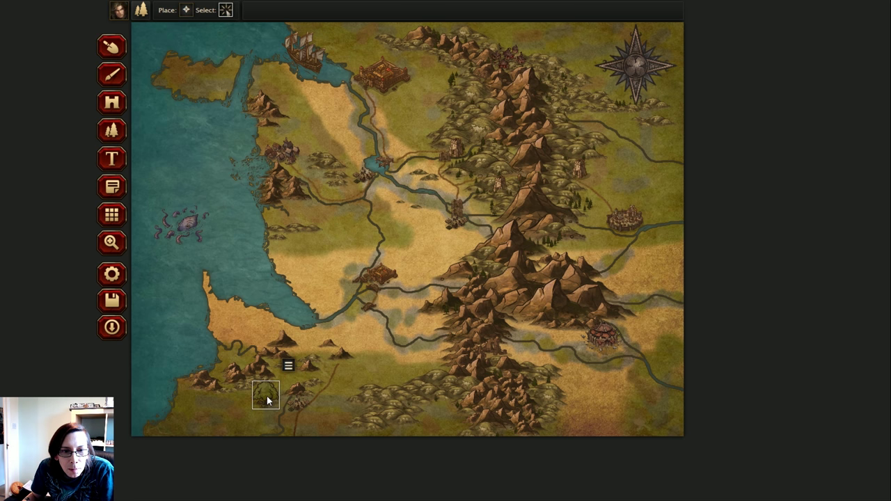
left_click_drag(217, 355, 277, 400)
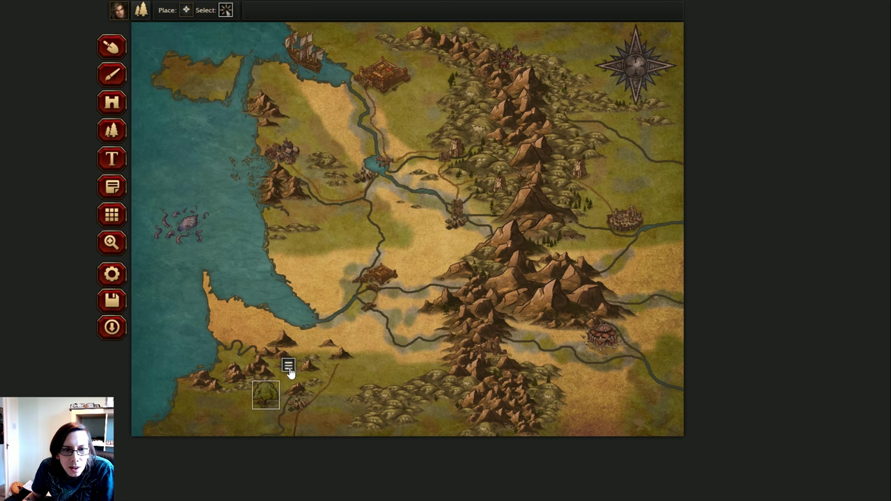
left_click(289, 369)
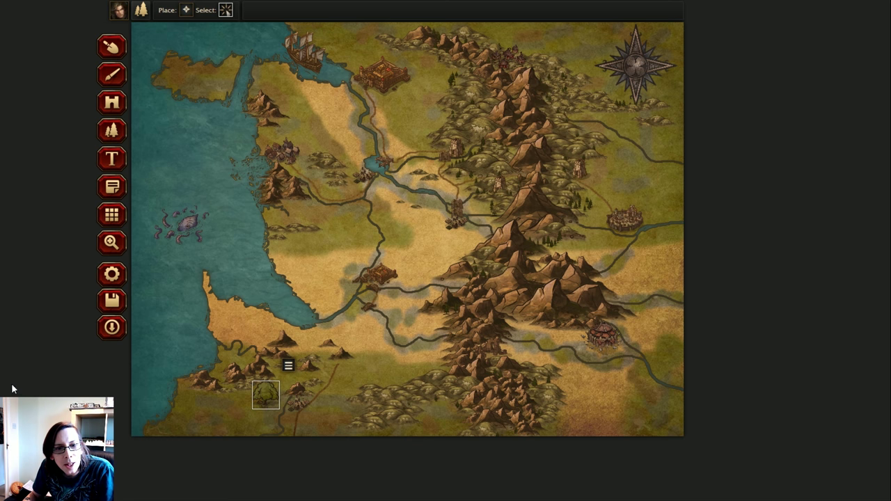
left_click(184, 421)
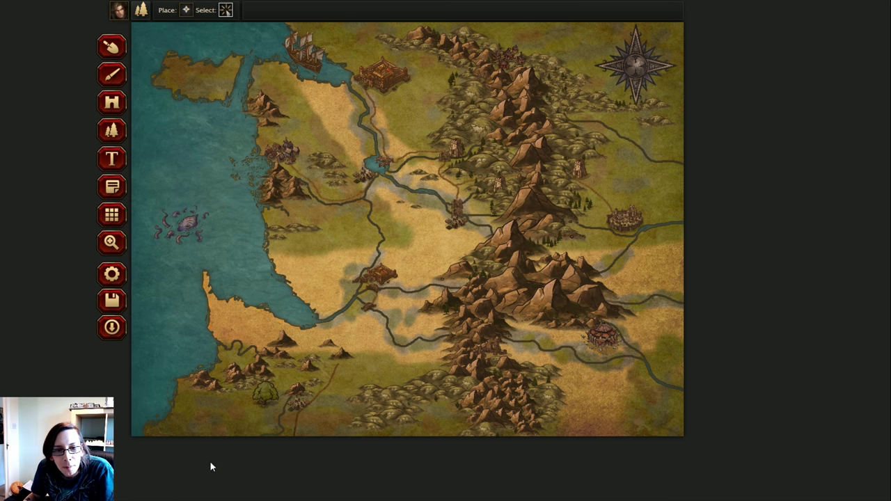
left_click(269, 394)
left_click(288, 365)
left_click(306, 385)
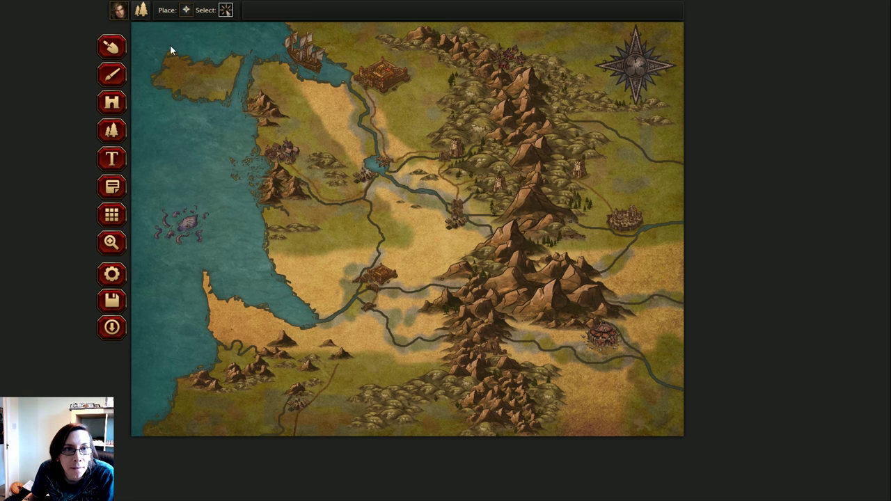
Step: Stamp a cluster of four trees below the western coastal mountains
left_click(186, 10)
left_click(281, 216)
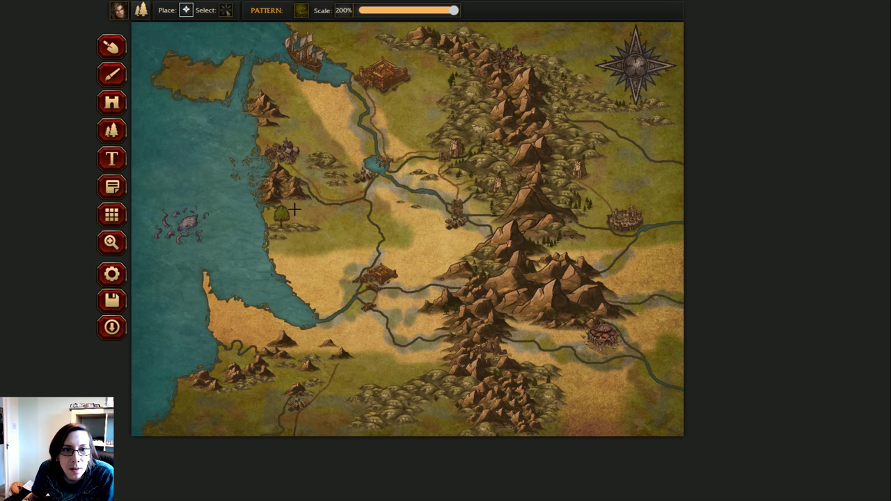
left_click(294, 206)
left_click(316, 211)
left_click(298, 219)
Step: Delete the extra trees in that cluster, leaving a single tree
left_click(225, 10)
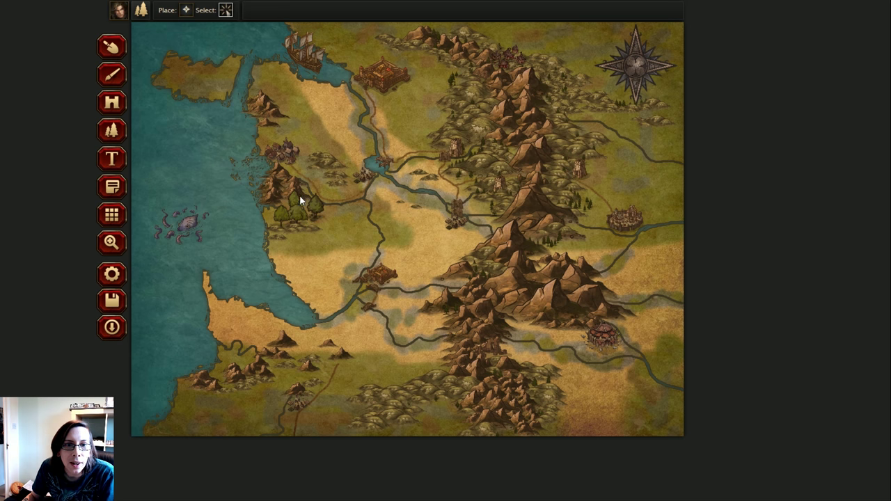
left_click(293, 192)
left_click(322, 208)
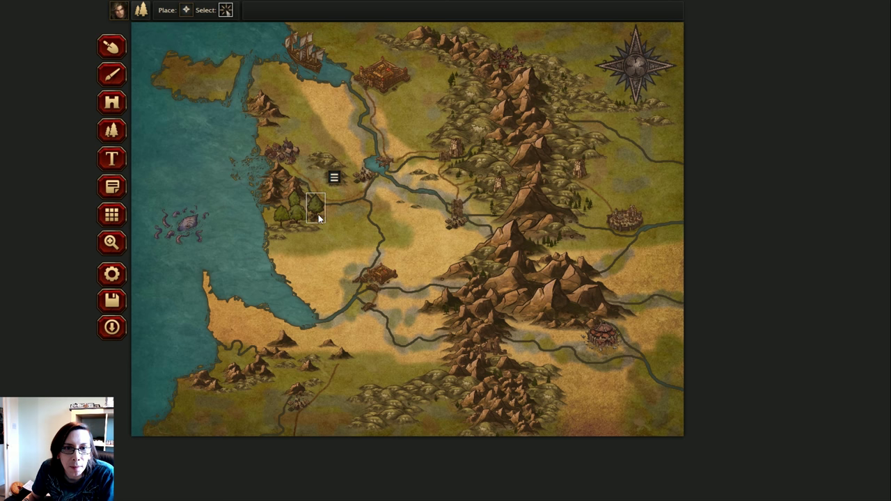
left_click(337, 180)
left_click(354, 200)
left_click(293, 194)
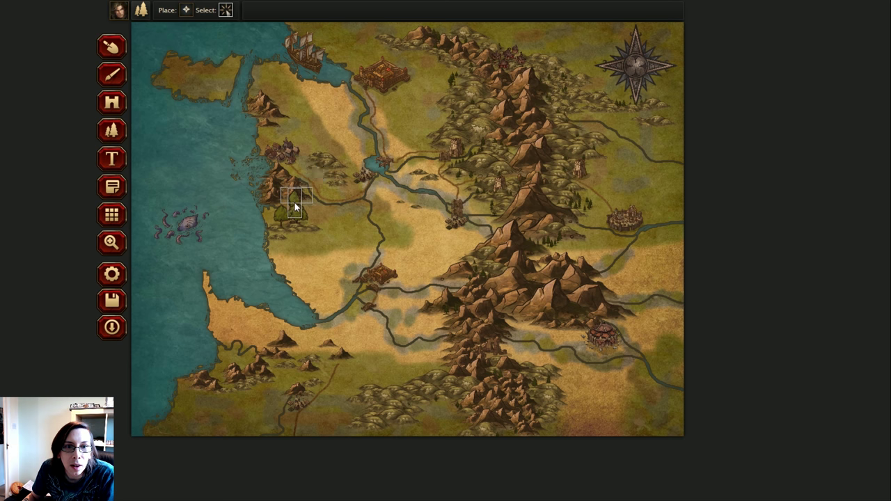
left_click(296, 201)
left_click(310, 174)
left_click(346, 191)
left_click(280, 219)
left_click(302, 190)
left_click(338, 207)
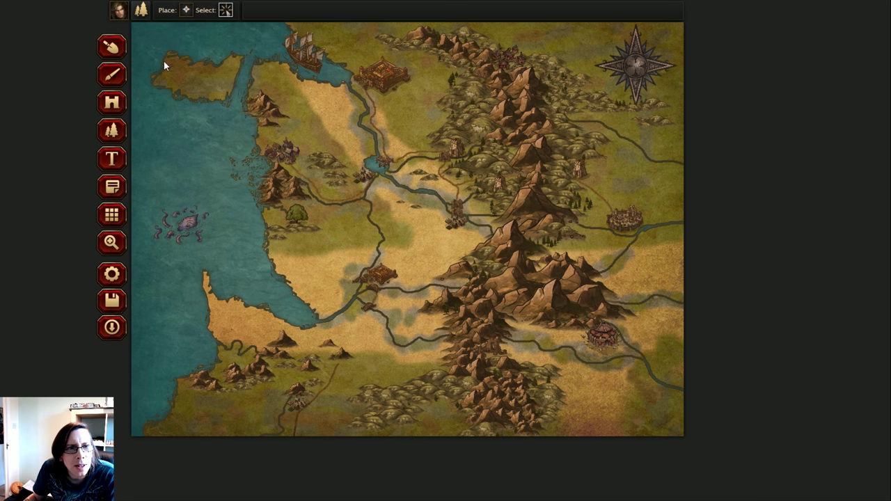
Step: Choose the Ruins object and set the object scale to about 50%
left_click(109, 104)
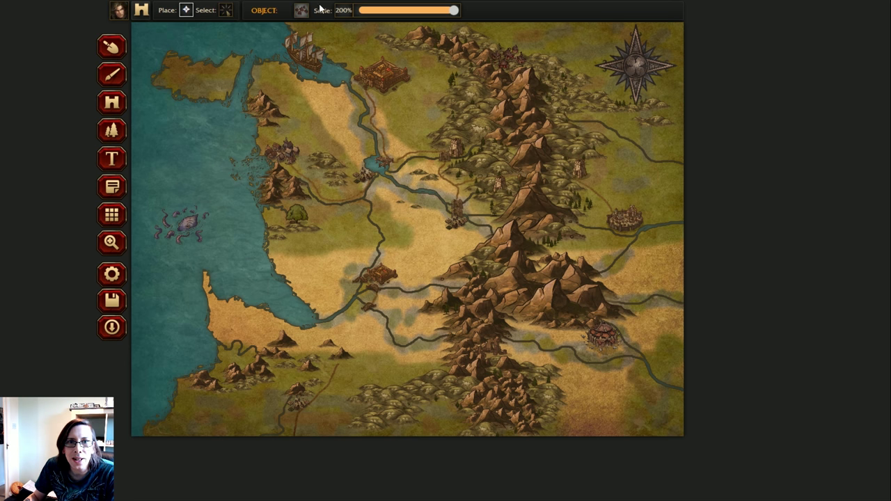
left_click(301, 10)
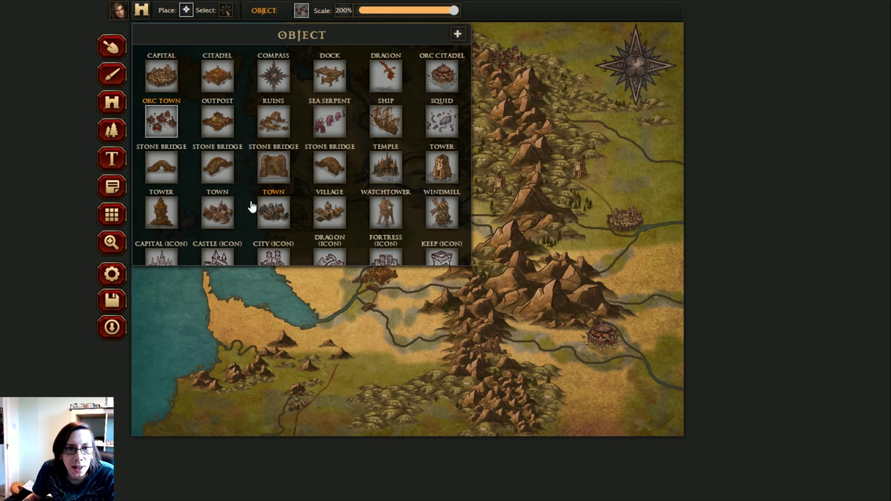
scroll(250, 216, "down", 1)
scroll(251, 221, "up", 1)
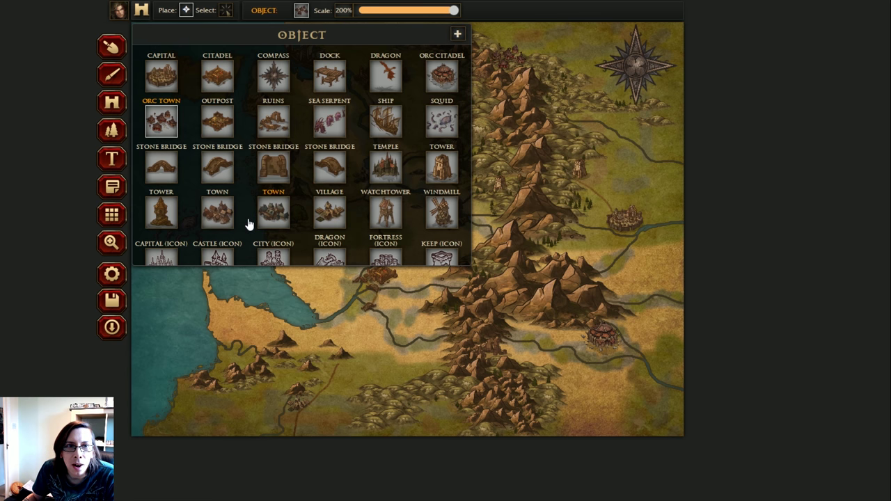
left_click(285, 128)
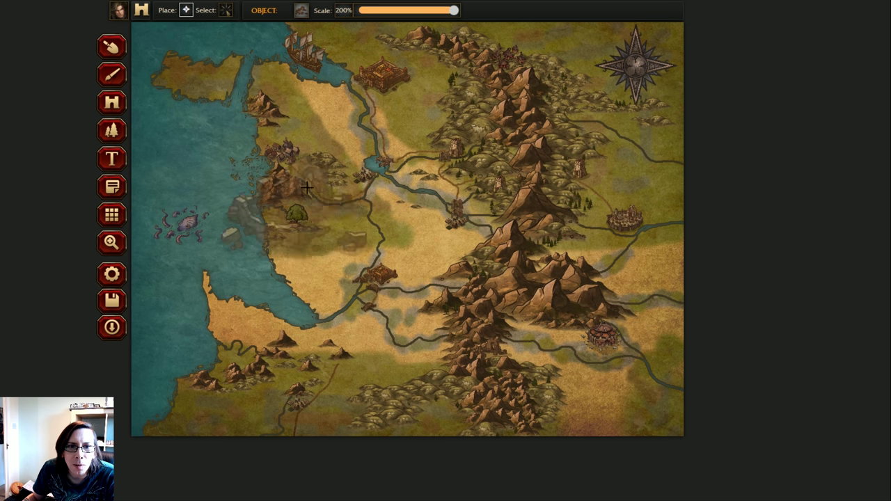
left_click_drag(454, 10, 356, 9)
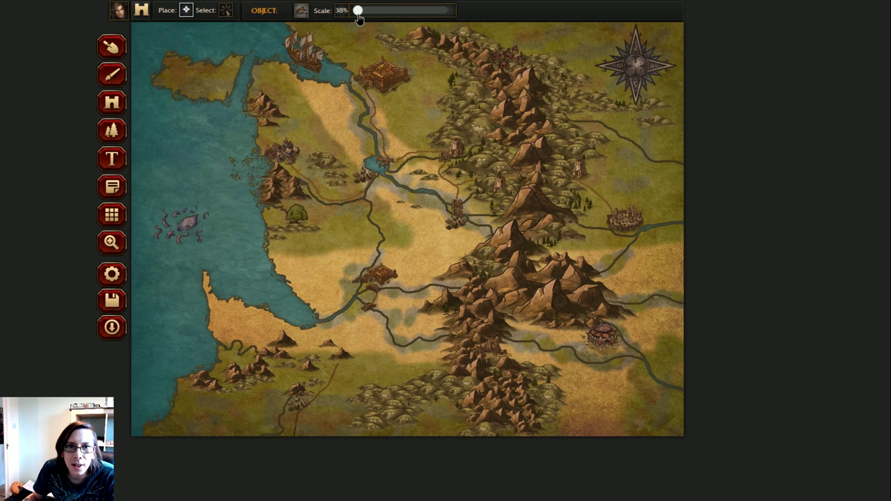
left_click_drag(356, 11, 362, 16)
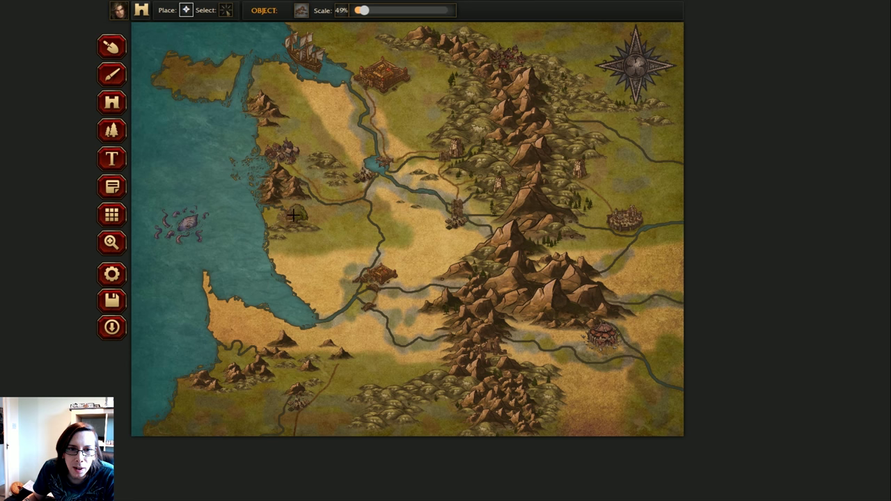
left_click(292, 219)
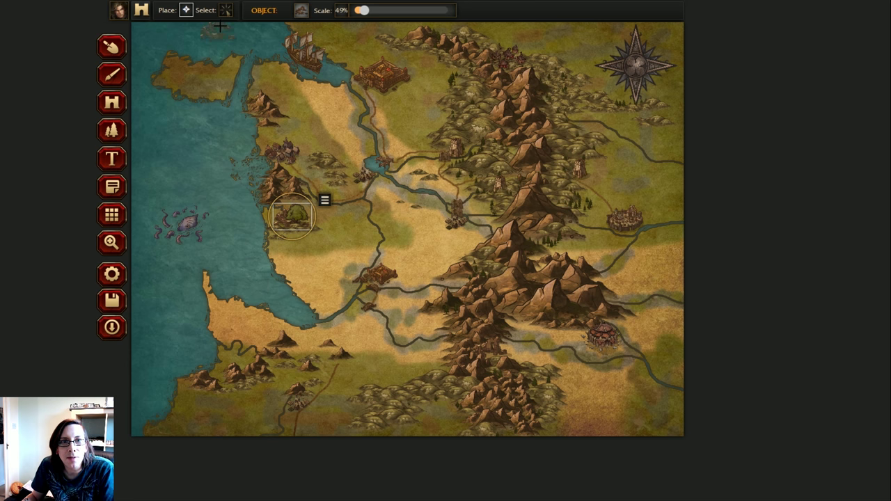
Step: Place a red dragon at 56% scale and move it onto the western coast hills
left_click(304, 14)
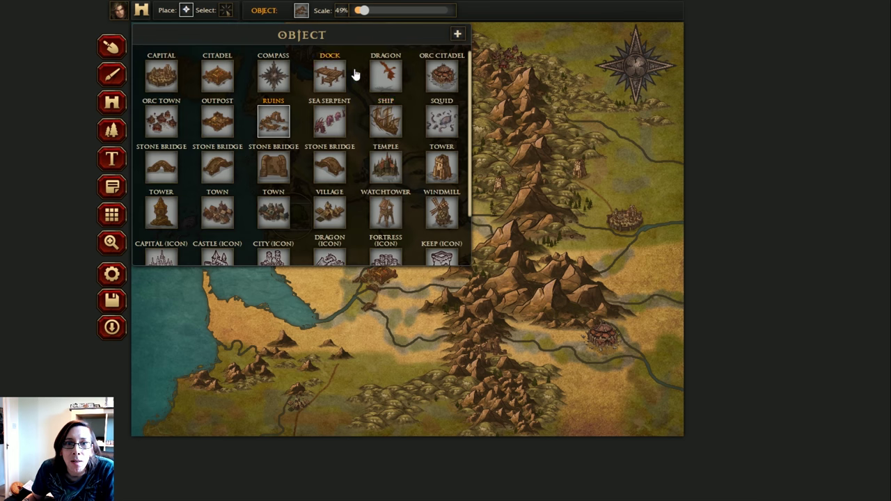
left_click(328, 115)
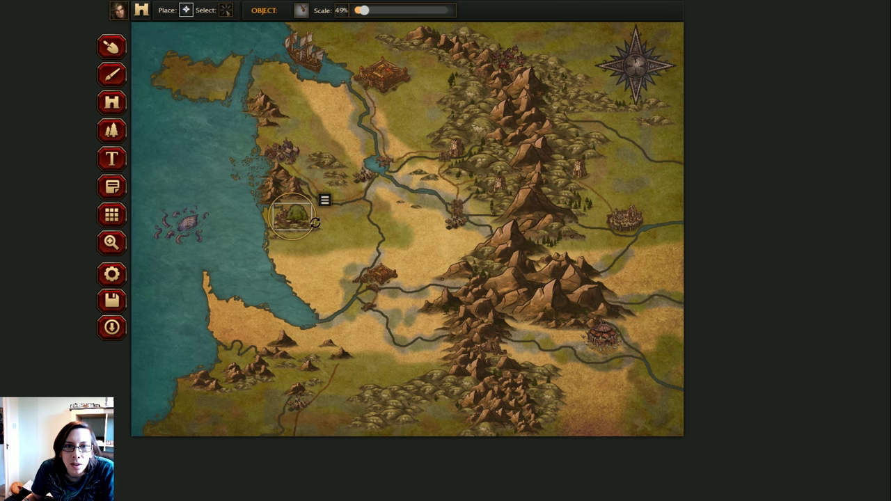
mouse_move(363, 10)
left_mouse_down()
mouse_move(398, 11)
mouse_move(368, 18)
left_mouse_up()
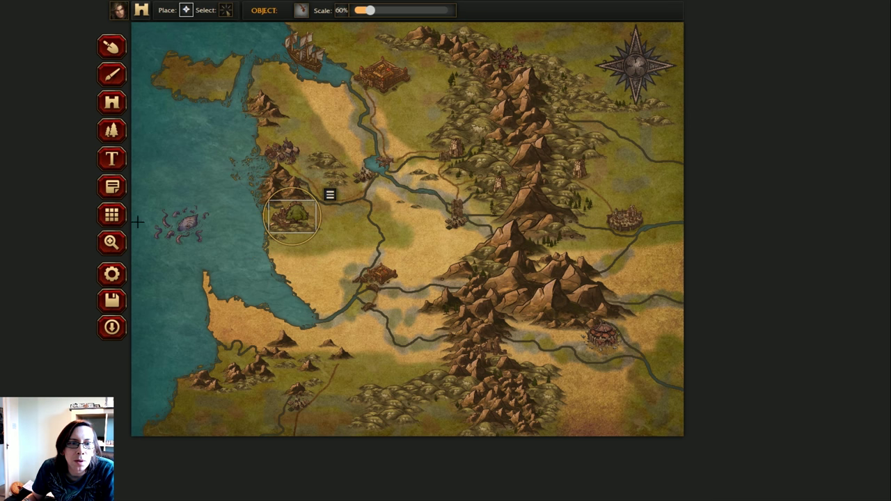
left_click(341, 240)
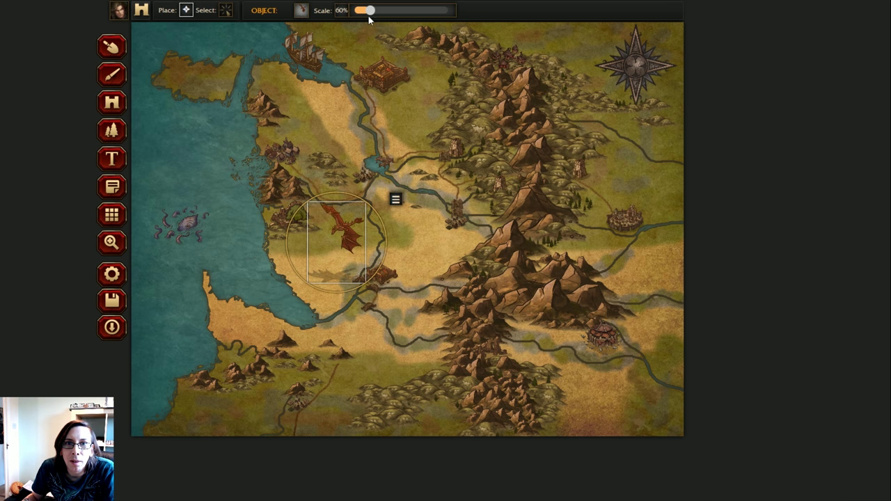
mouse_move(369, 11)
left_mouse_down()
mouse_move(395, 17)
mouse_move(369, 15)
left_mouse_up()
left_click_drag(347, 240, 306, 203)
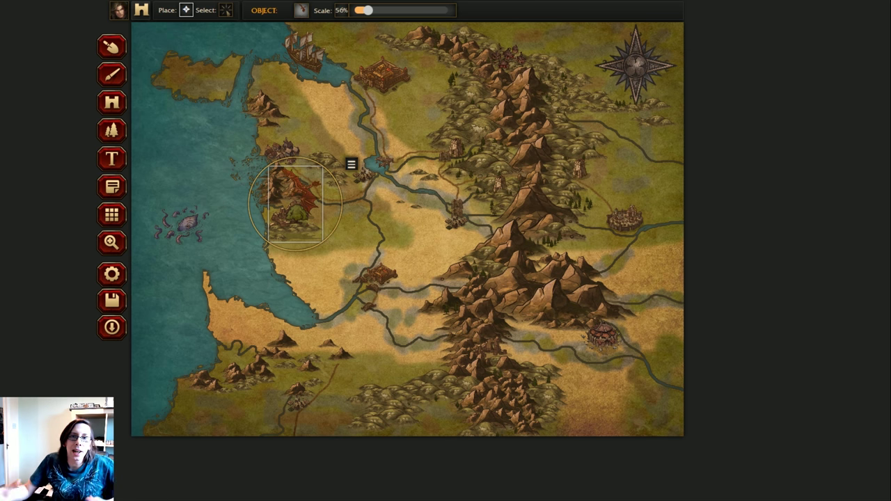
Step: Select the Forest tool at 41% scale and paint trees along the north-western coast
left_click(112, 129)
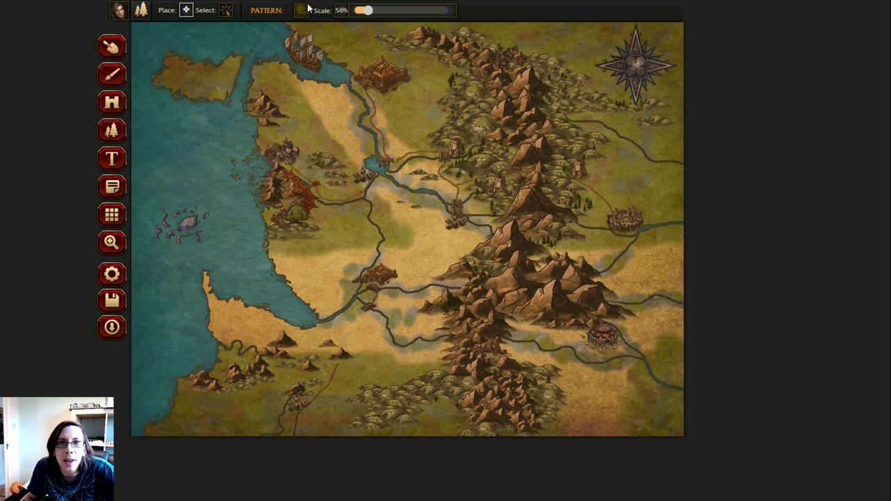
left_click_drag(367, 11, 359, 10)
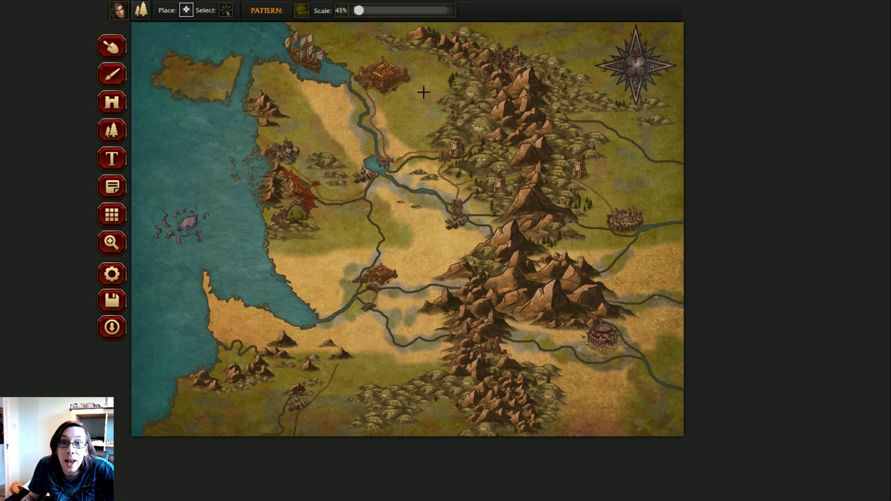
mouse_move(284, 109)
left_mouse_down()
mouse_move(310, 138)
mouse_move(291, 128)
left_mouse_up()
left_click(278, 101)
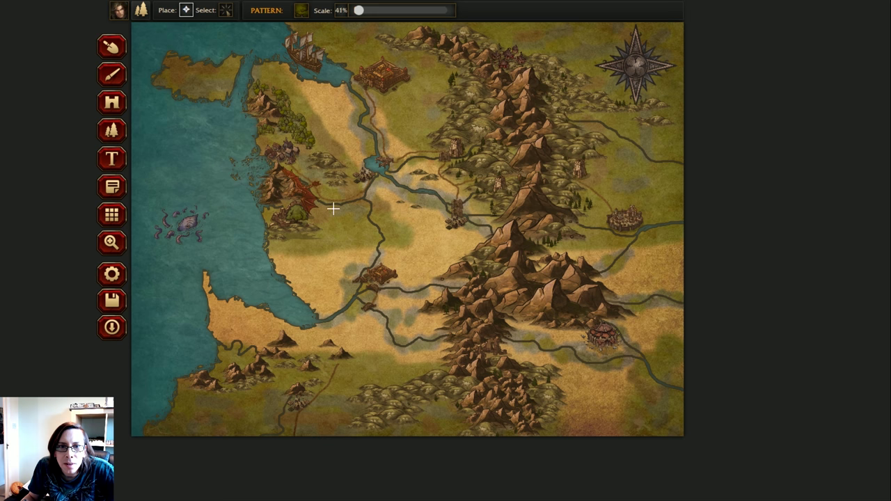
Step: Paint tree clusters by the river, along the river bend, and near the lake
mouse_move(332, 207)
left_mouse_down()
mouse_move(363, 207)
mouse_move(338, 220)
mouse_move(359, 220)
mouse_move(369, 232)
mouse_move(351, 233)
mouse_move(319, 211)
mouse_move(342, 196)
left_mouse_up()
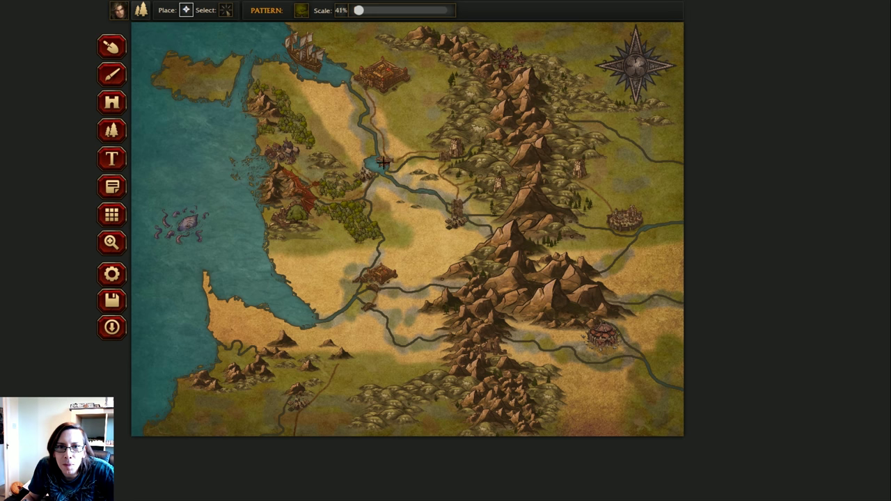
mouse_move(387, 160)
left_mouse_down()
mouse_move(381, 142)
mouse_move(401, 145)
mouse_move(392, 138)
left_mouse_up()
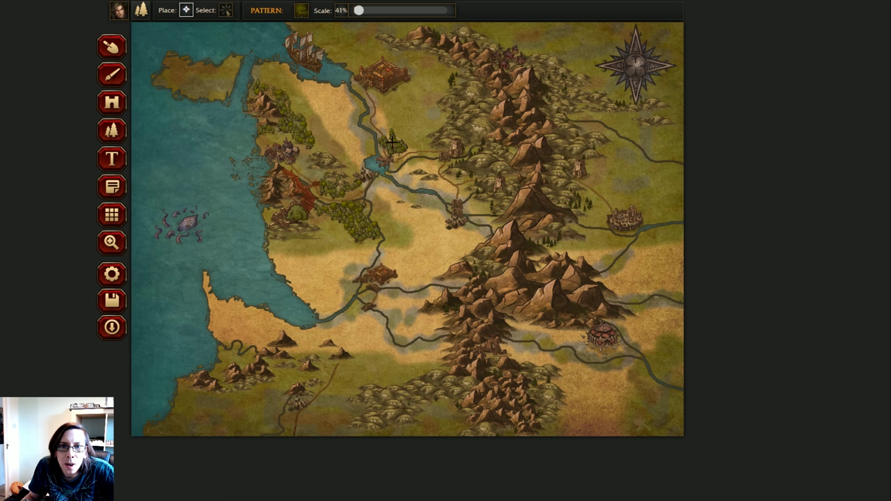
mouse_move(402, 146)
left_mouse_down()
mouse_move(426, 146)
mouse_move(415, 160)
mouse_move(440, 152)
left_mouse_up()
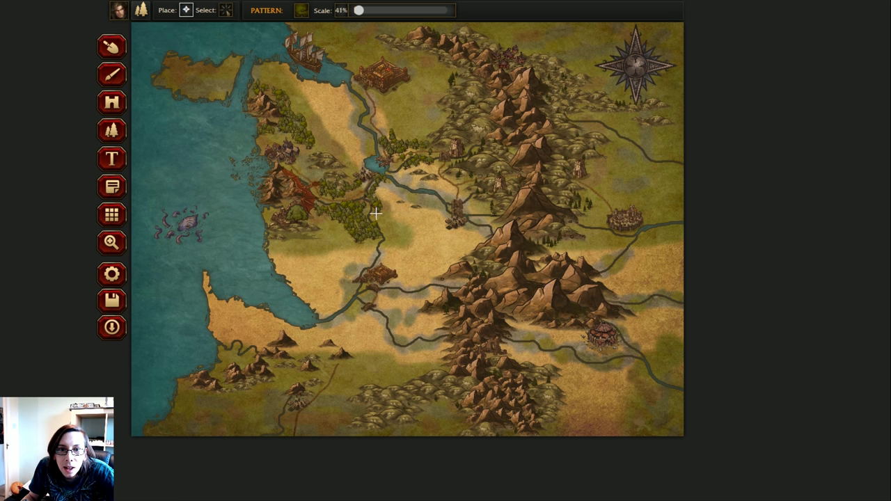
left_click_drag(382, 223, 378, 192)
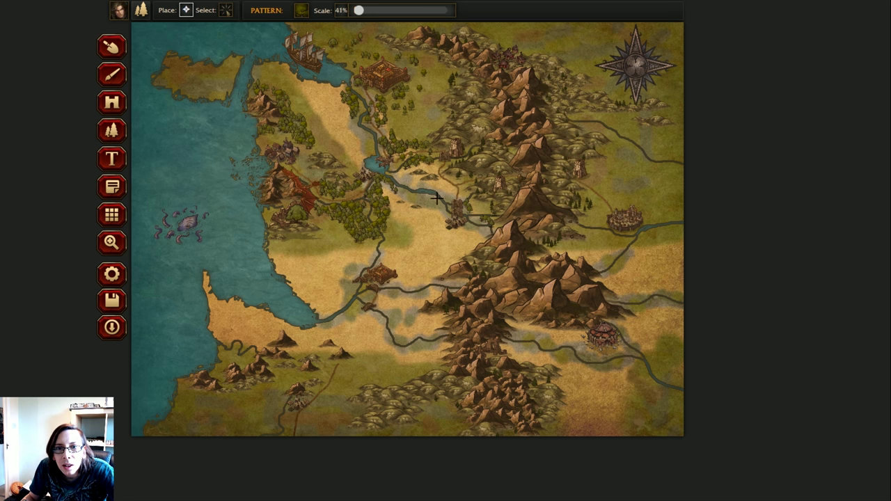
Step: Paint trees by the lower town's river, below the southern hills, and in the bottom-right corner
mouse_move(392, 292)
left_mouse_down()
mouse_move(343, 305)
mouse_move(362, 268)
mouse_move(382, 252)
left_mouse_up()
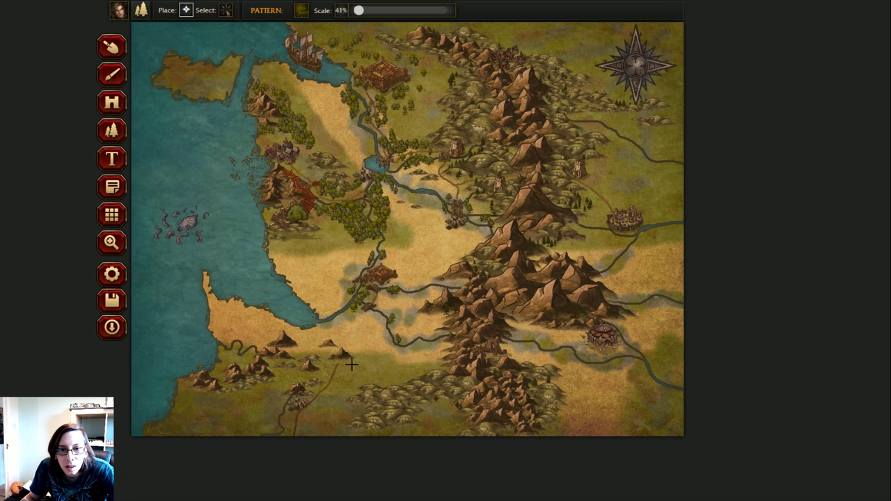
mouse_move(352, 360)
left_mouse_down()
mouse_move(383, 387)
mouse_move(356, 410)
mouse_move(349, 398)
mouse_move(340, 421)
mouse_move(333, 410)
mouse_move(344, 432)
mouse_move(233, 424)
mouse_move(196, 402)
mouse_move(203, 419)
mouse_move(186, 424)
mouse_move(274, 417)
left_mouse_up()
mouse_move(658, 426)
left_mouse_down()
mouse_move(664, 418)
mouse_move(641, 378)
mouse_move(689, 422)
mouse_move(673, 358)
mouse_move(593, 365)
mouse_move(630, 343)
mouse_move(635, 301)
mouse_move(608, 276)
mouse_move(592, 230)
mouse_move(585, 245)
left_mouse_up()
Step: Paint pines from the eastern city up toward the mountains' eastern flank
key("s")
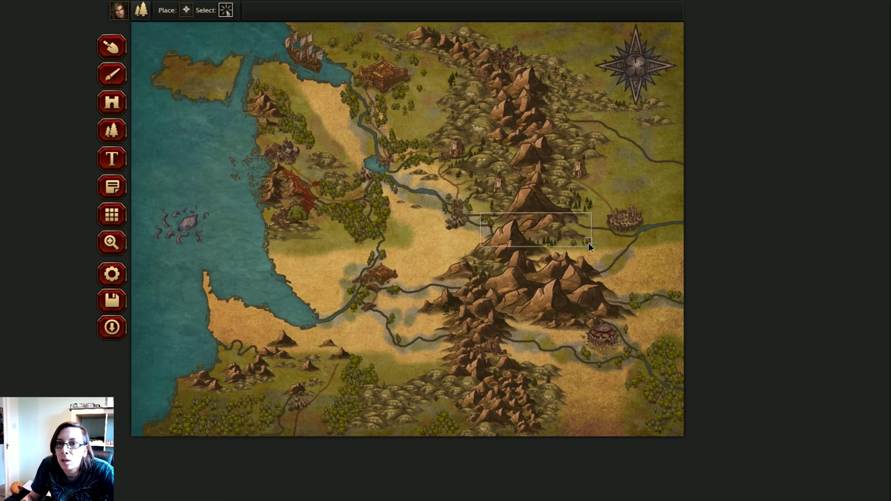
left_click(184, 11)
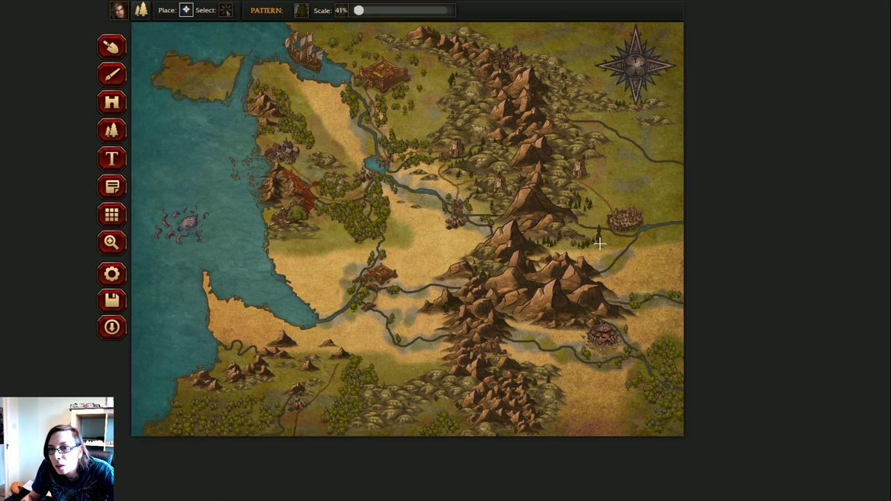
mouse_move(616, 261)
left_mouse_down()
mouse_move(645, 250)
mouse_move(649, 224)
mouse_move(604, 217)
mouse_move(632, 203)
mouse_move(597, 183)
mouse_move(608, 196)
mouse_move(590, 197)
mouse_move(602, 214)
mouse_move(603, 186)
mouse_move(614, 219)
mouse_move(602, 192)
mouse_move(578, 265)
mouse_move(596, 208)
mouse_move(628, 199)
mouse_move(588, 167)
mouse_move(604, 162)
mouse_move(627, 177)
mouse_move(602, 145)
mouse_move(636, 148)
mouse_move(583, 133)
mouse_move(632, 127)
mouse_move(626, 132)
mouse_move(594, 112)
mouse_move(610, 118)
mouse_move(655, 237)
mouse_move(672, 170)
left_mouse_up()
Step: Switch the forest pattern to Trees (Dead)
left_click(301, 10)
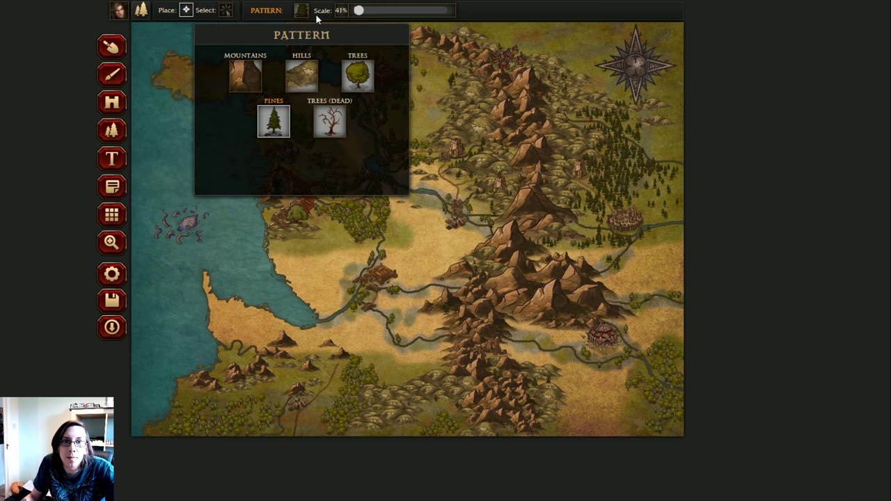
left_click(331, 122)
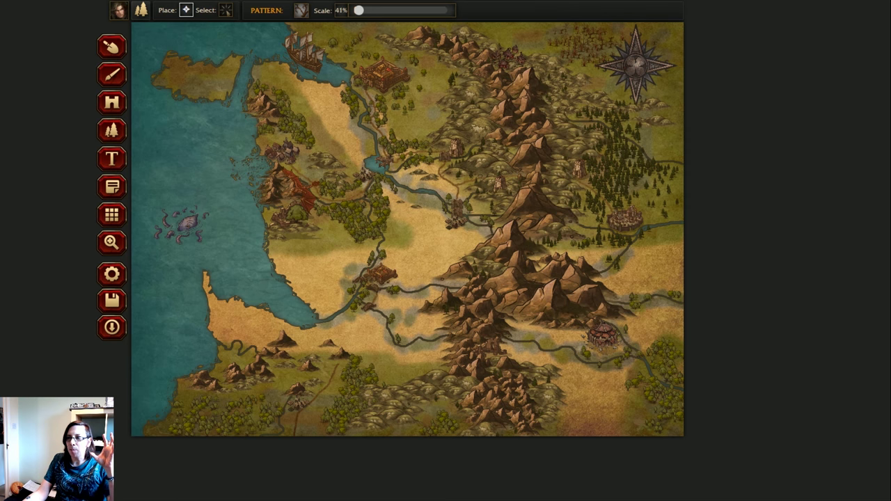
Step: Save the map so far
left_click(115, 302)
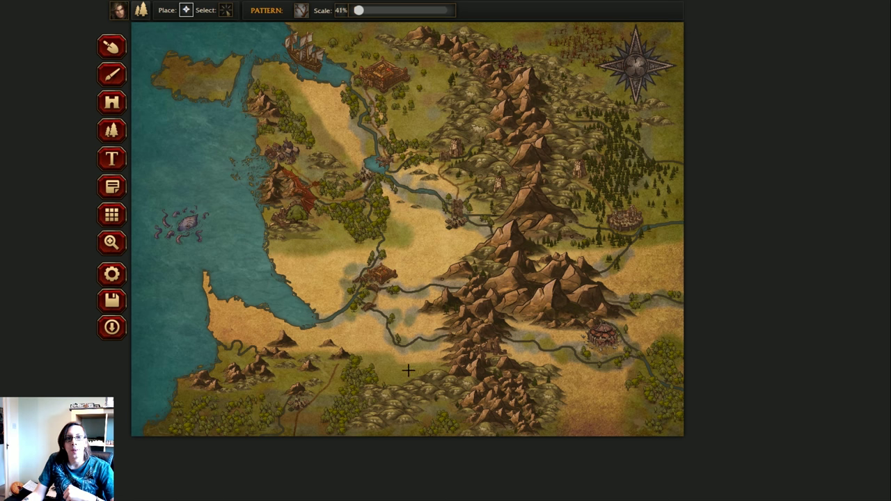
Step: Switch to the Text tool for adding labels
left_click(111, 160)
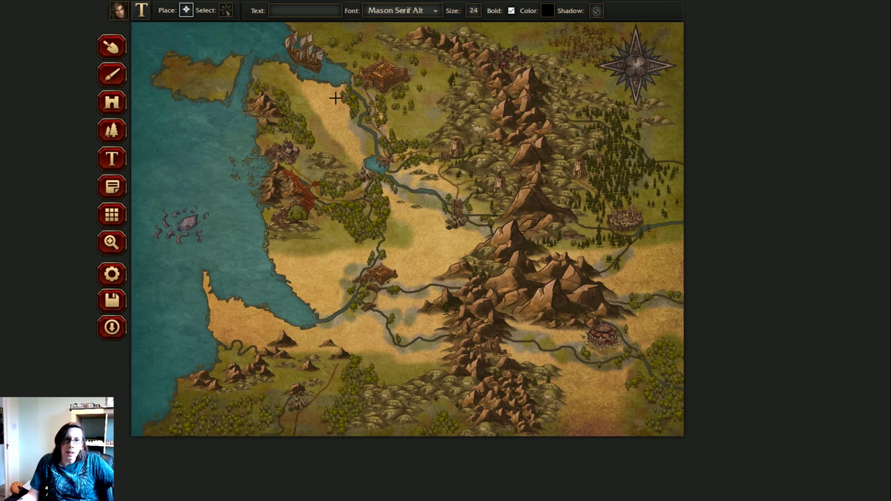
Step: Switch to the Brush tool with Parchment-1 texture, size 13, and softness 1
left_click(111, 74)
left_click(241, 10)
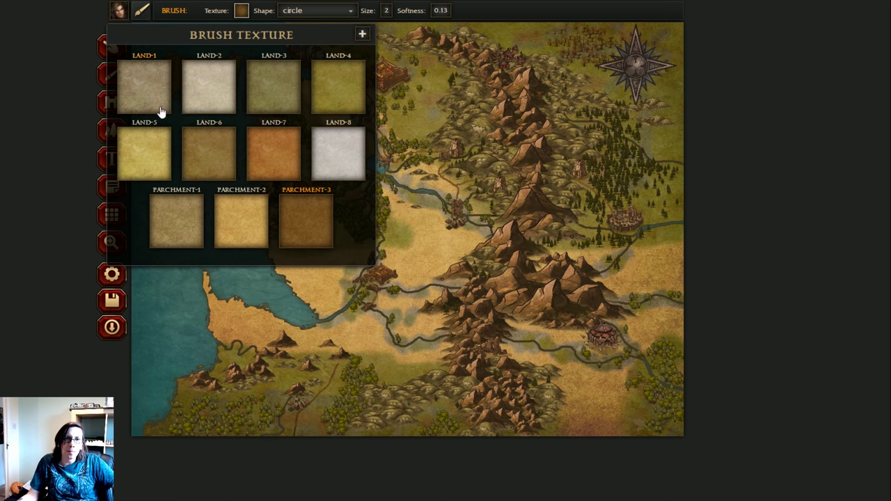
left_click(181, 244)
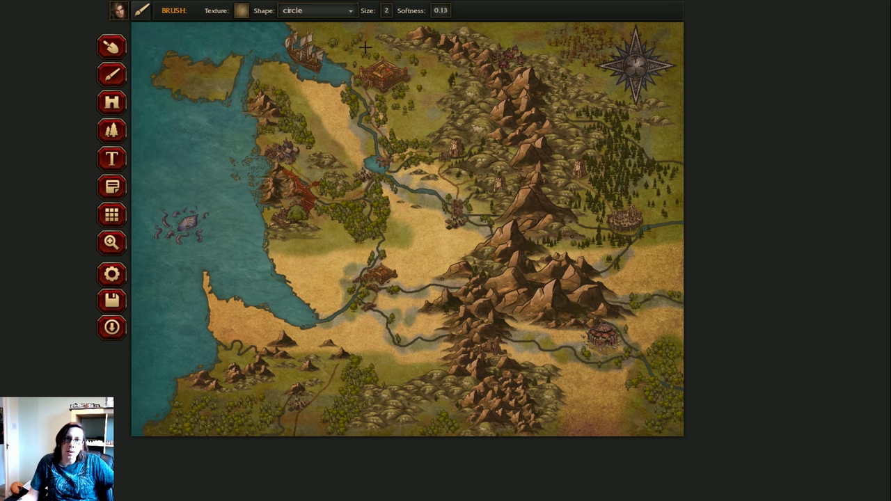
left_click(386, 12)
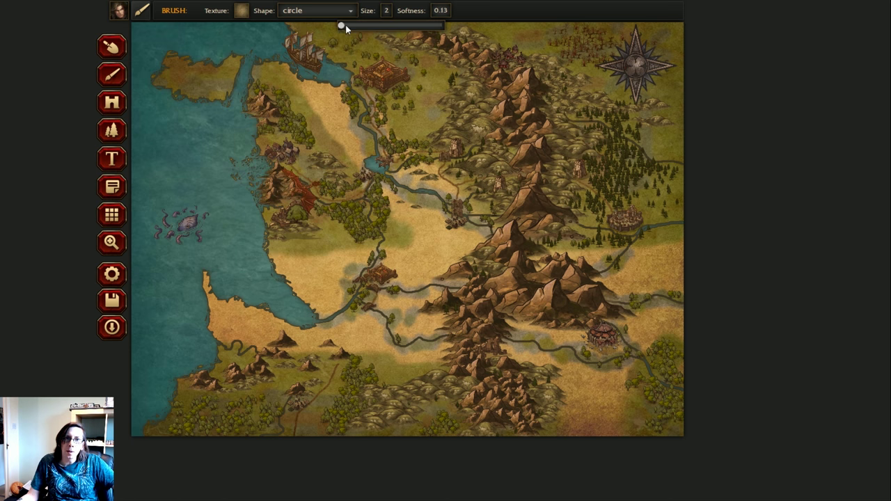
mouse_move(341, 25)
left_mouse_down()
mouse_move(352, 27)
mouse_move(344, 25)
left_mouse_up()
left_click(444, 11)
mouse_move(404, 27)
left_mouse_down()
mouse_move(557, 25)
mouse_move(550, 28)
left_mouse_up()
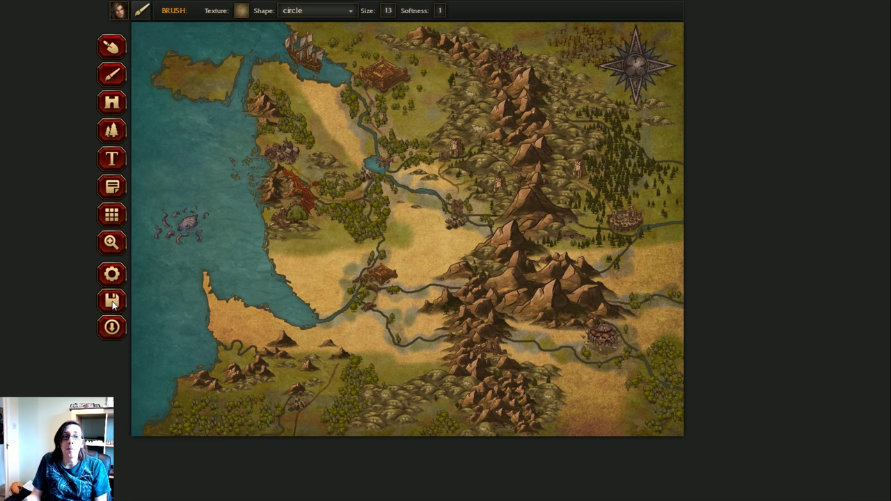
Step: Save the finished map with the toolbar Save button
left_click(116, 307)
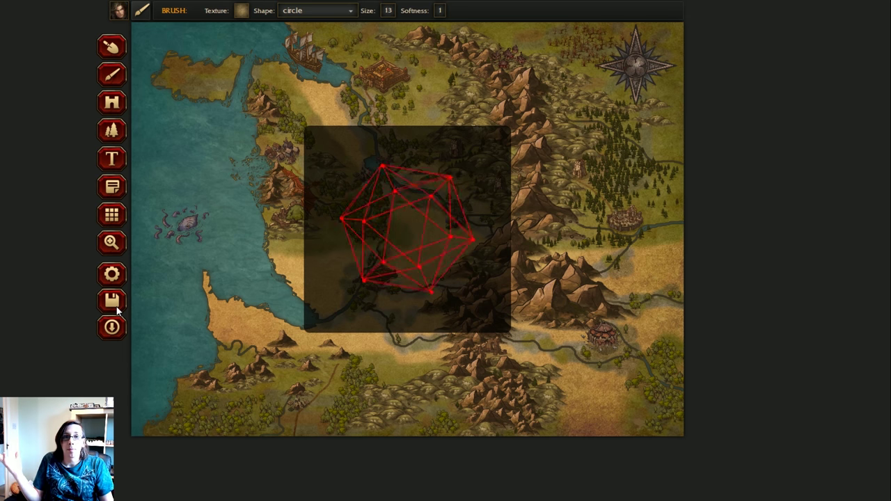